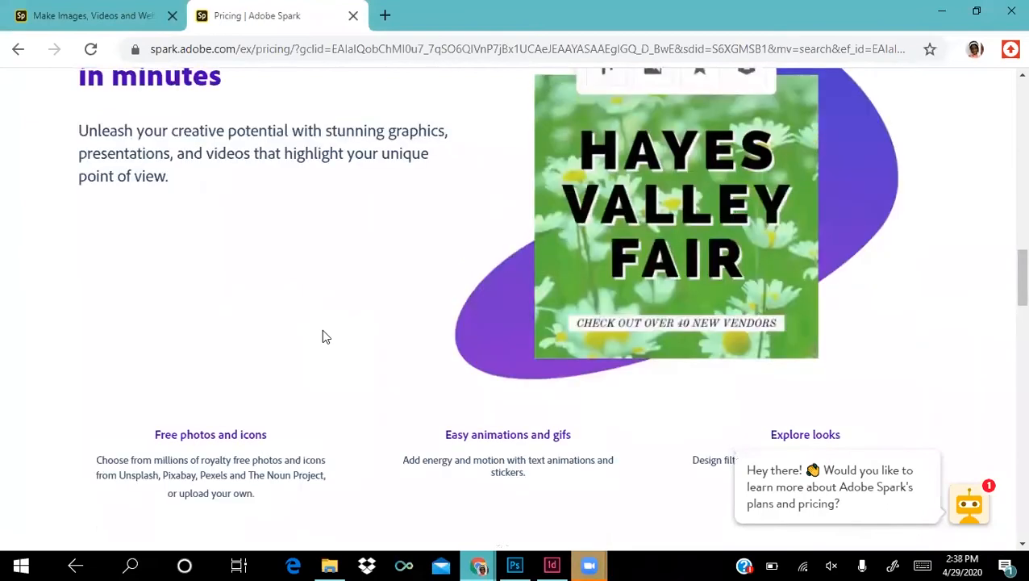
Step: Review the feature descriptions on the Adobe Spark pricing page, from content creation tools to the project branding section
{"action": "scroll", "coordinate": [322, 337], "scroll_direction": "up", "scroll_amount": 1}
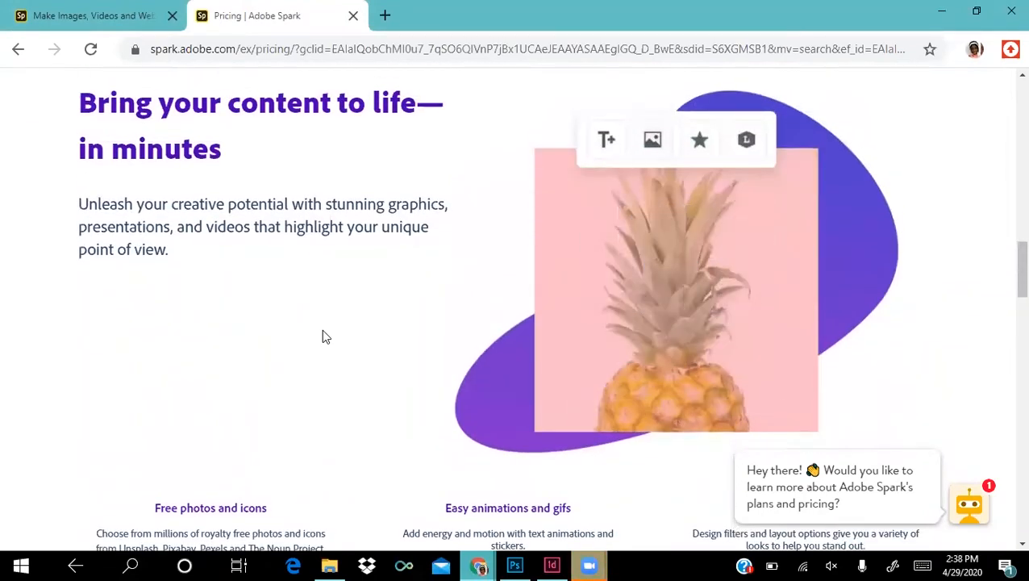
{"action": "scroll", "coordinate": [323, 335], "scroll_direction": "down", "scroll_amount": 3}
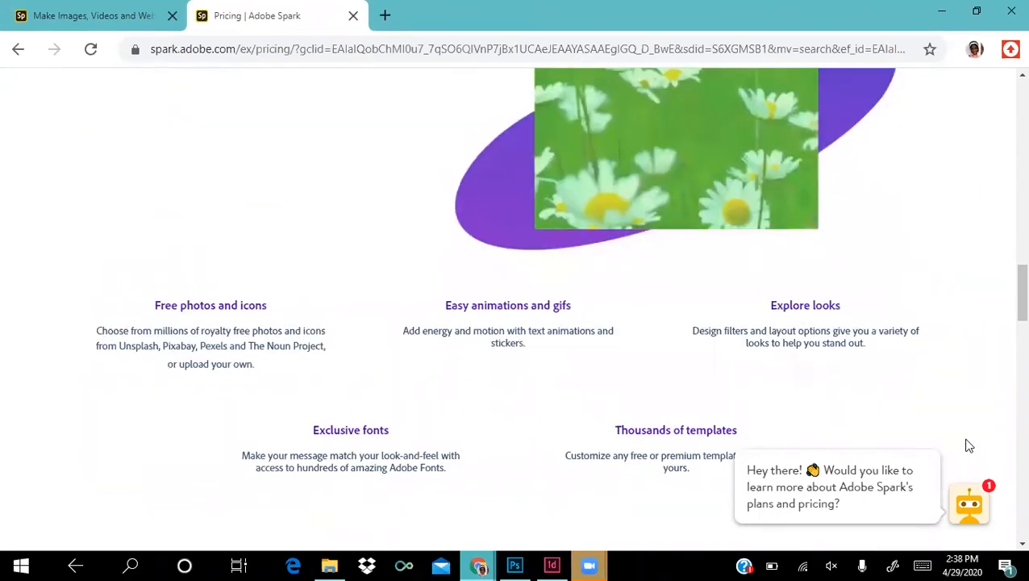
{"action": "scroll", "coordinate": [968, 379], "scroll_direction": "down", "scroll_amount": 3}
{"action": "scroll", "coordinate": [970, 380], "scroll_direction": "down", "scroll_amount": 3}
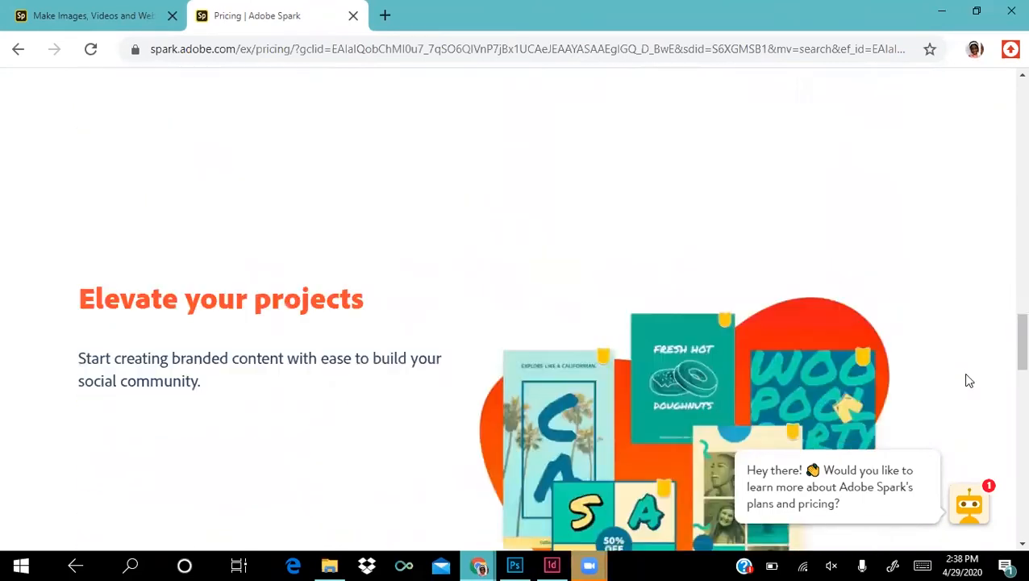
{"action": "scroll", "coordinate": [970, 381], "scroll_direction": "down", "scroll_amount": 1}
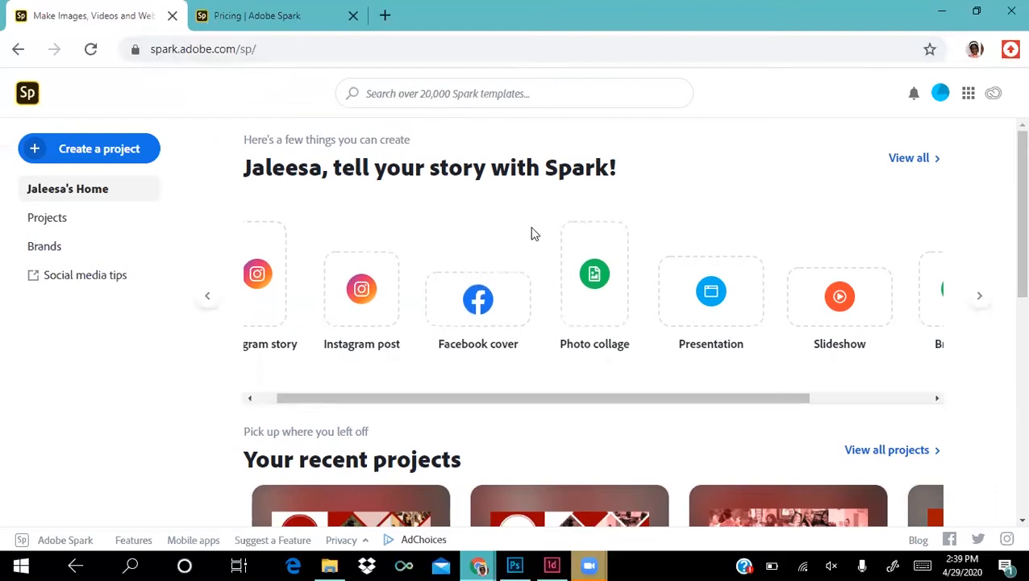
Step: Look through the available project types and the recent projects on the Spark home page
{"action": "left_click", "coordinate": [207, 296]}
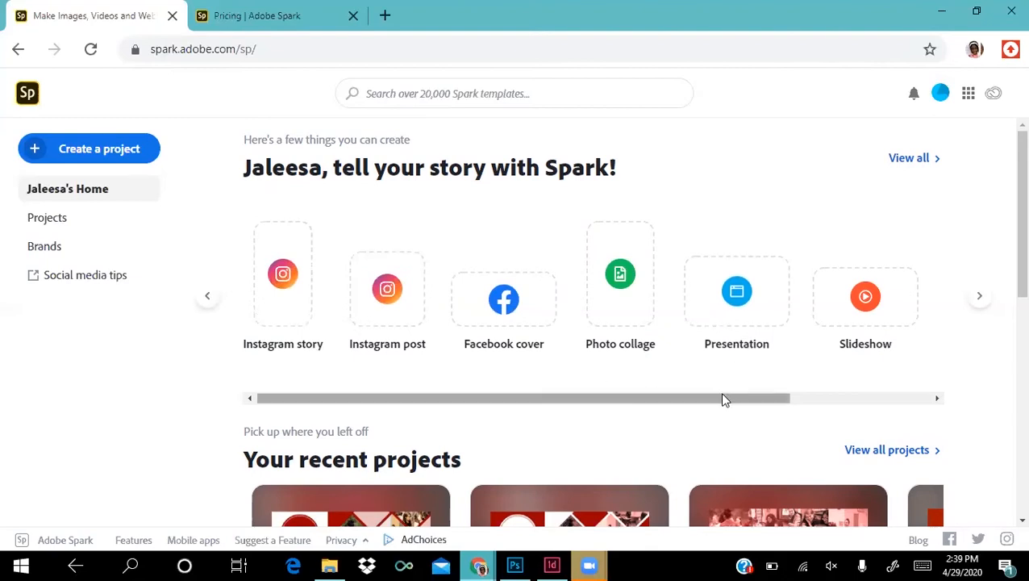
{"action": "left_click_drag", "start_coordinate": [723, 401], "coordinate": [805, 401]}
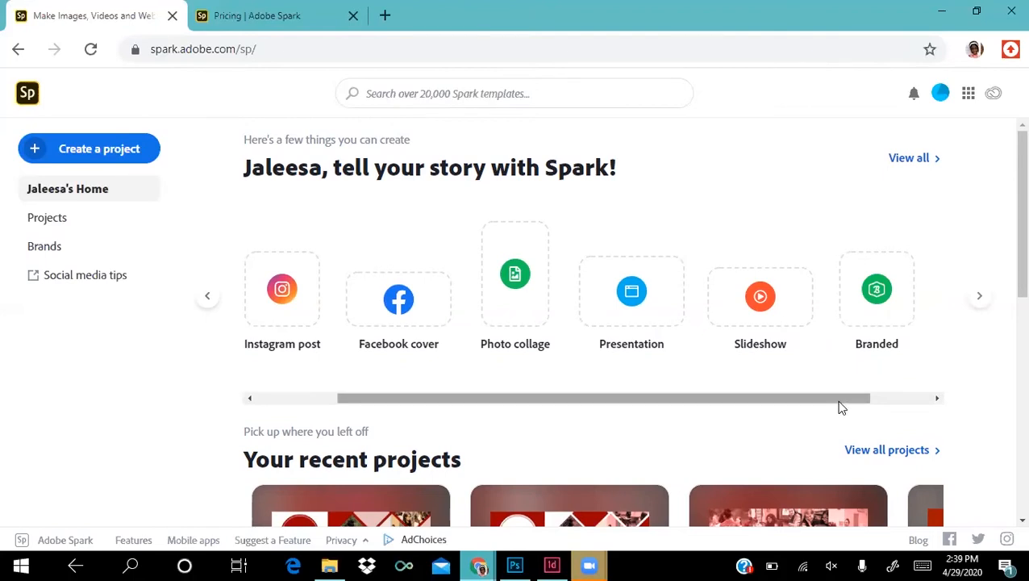
{"action": "mouse_move", "coordinate": [839, 407]}
{"action": "left_mouse_down"}
{"action": "mouse_move", "coordinate": [881, 419]}
{"action": "mouse_move", "coordinate": [839, 425]}
{"action": "left_mouse_up"}
{"action": "scroll", "coordinate": [836, 425], "scroll_direction": "down", "scroll_amount": 3}
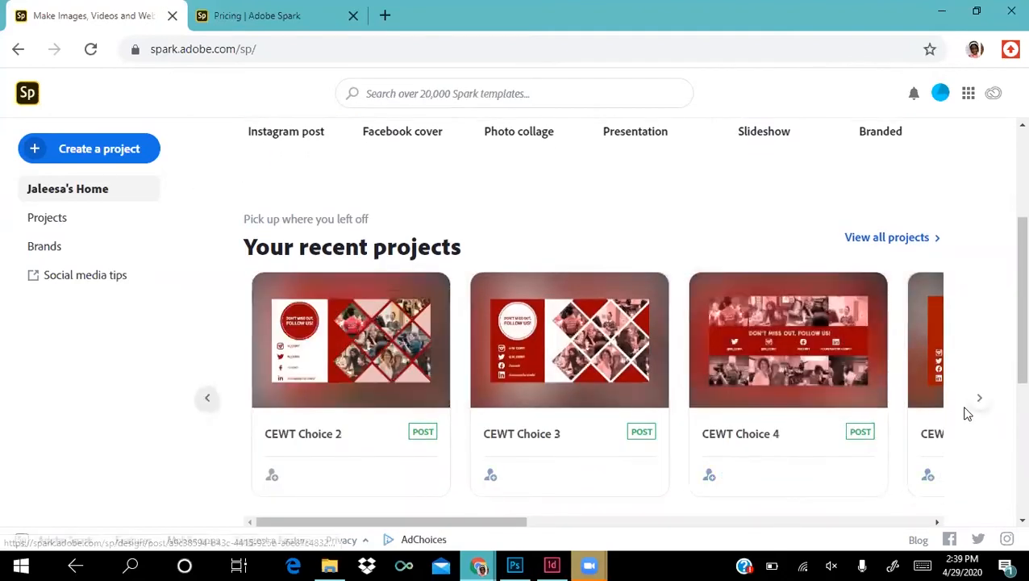
{"action": "left_click", "coordinate": [978, 403]}
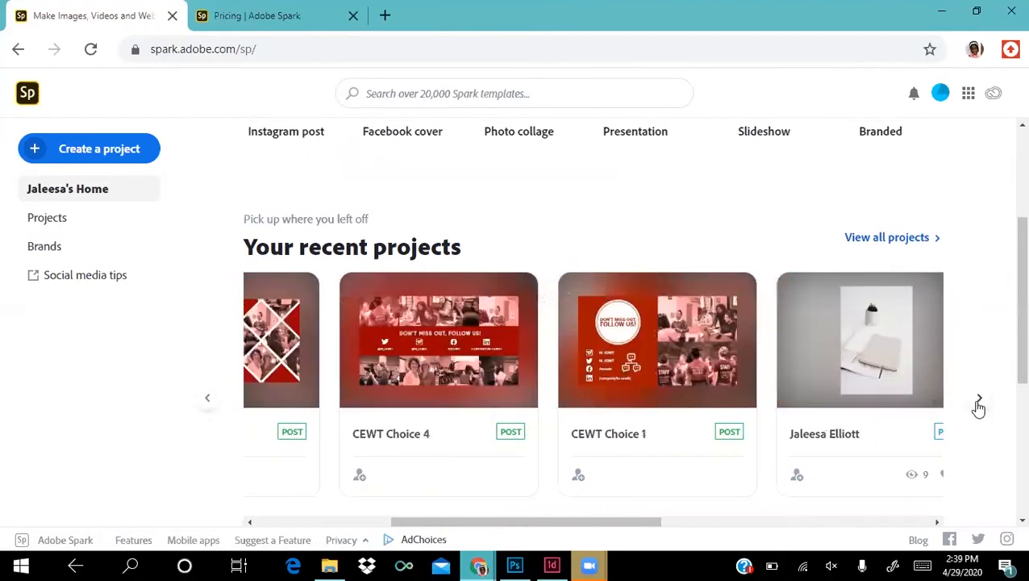
{"action": "left_click", "coordinate": [978, 403]}
{"action": "left_click", "coordinate": [979, 403]}
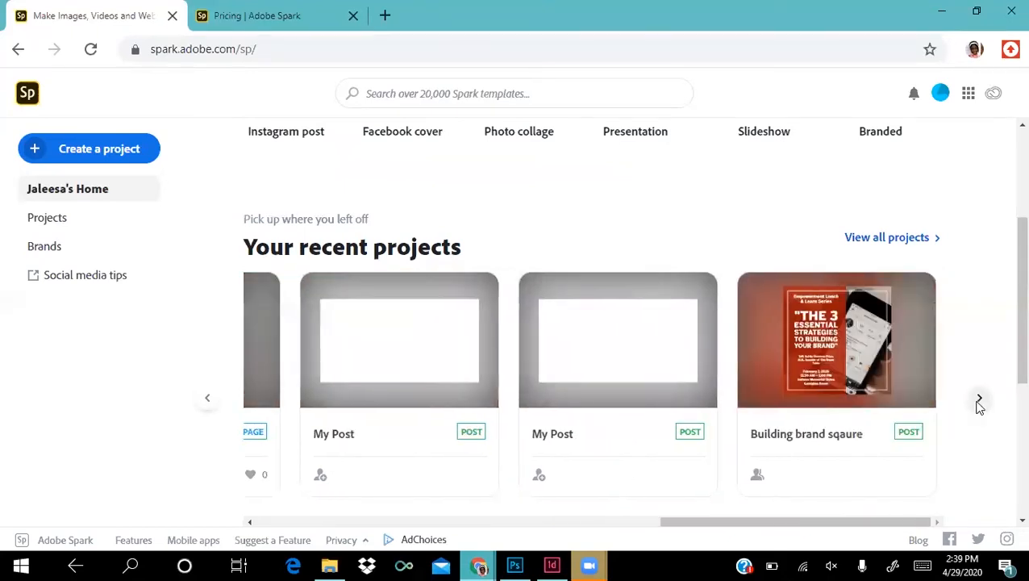
Step: Browse the ready-made templates offered on the home page for starting a design
{"action": "scroll", "coordinate": [743, 416], "scroll_direction": "down", "scroll_amount": 4}
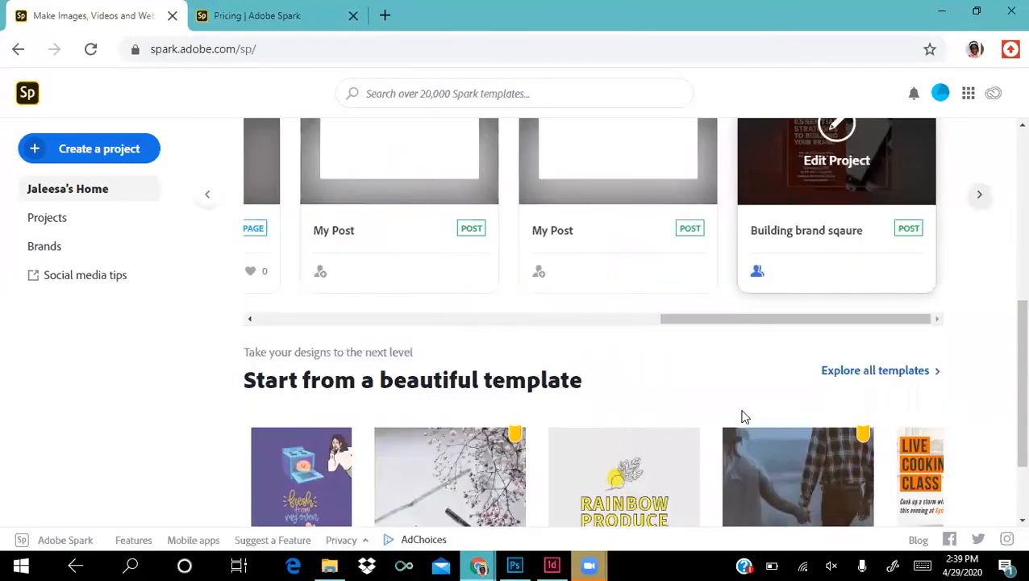
{"action": "scroll", "coordinate": [742, 415], "scroll_direction": "down", "scroll_amount": 1}
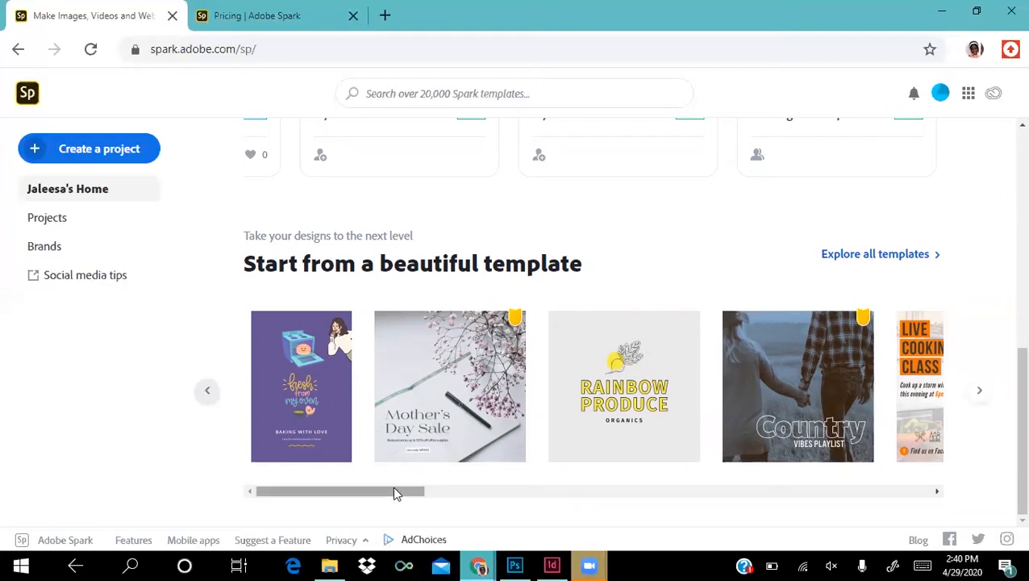
{"action": "left_click_drag", "start_coordinate": [395, 494], "coordinate": [574, 488]}
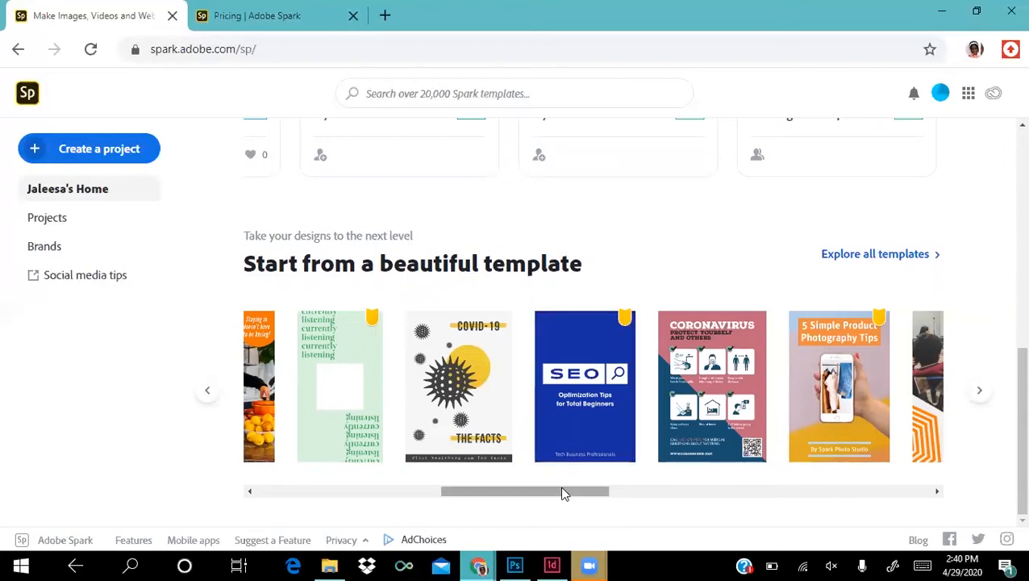
{"action": "left_click_drag", "start_coordinate": [564, 493], "coordinate": [809, 512]}
{"action": "scroll", "coordinate": [194, 444], "scroll_direction": "up", "scroll_amount": 1}
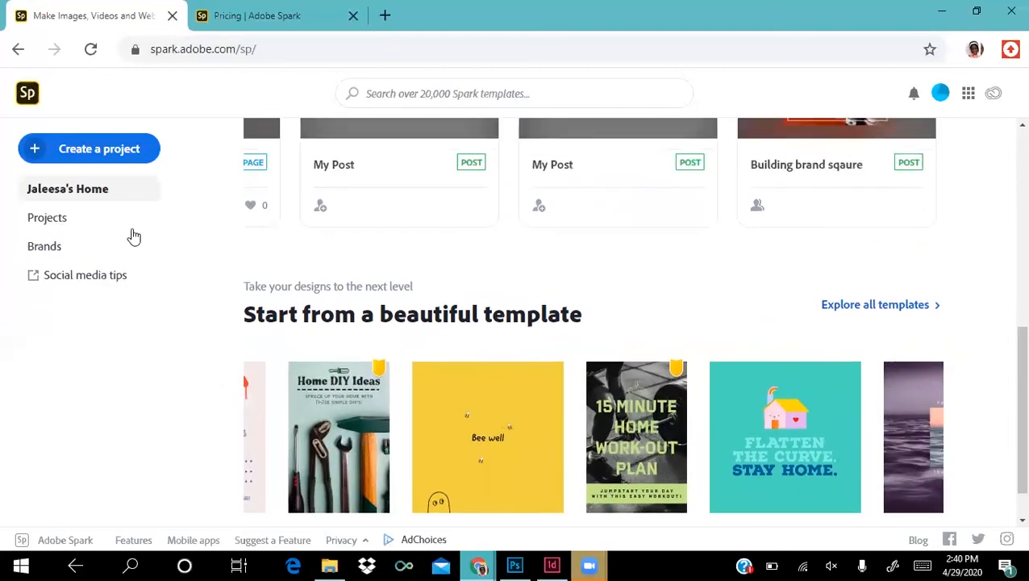
Step: Create a new flyer project and browse the suggested flyer templates
{"action": "left_click", "coordinate": [92, 149]}
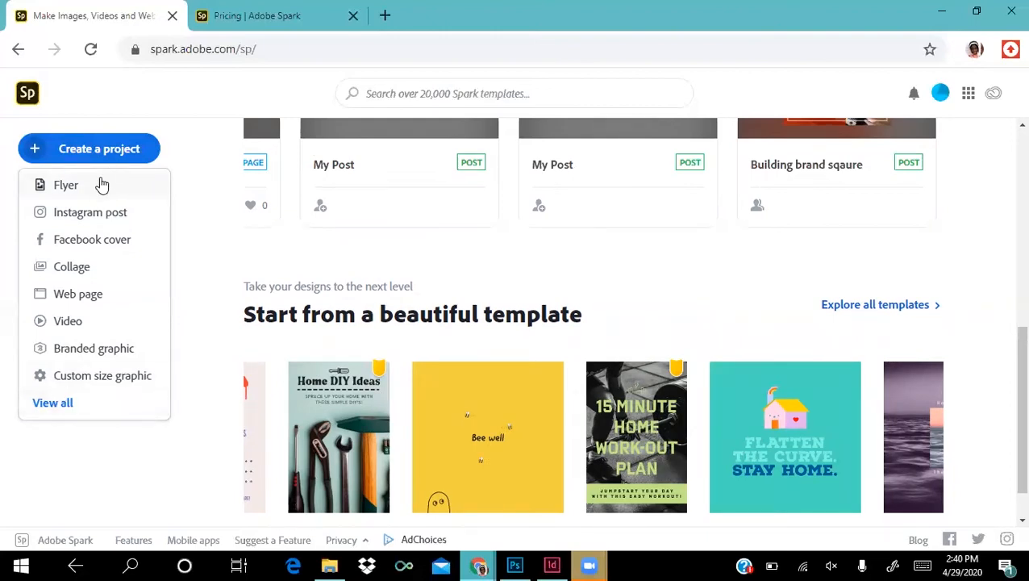
{"action": "left_click", "coordinate": [68, 186]}
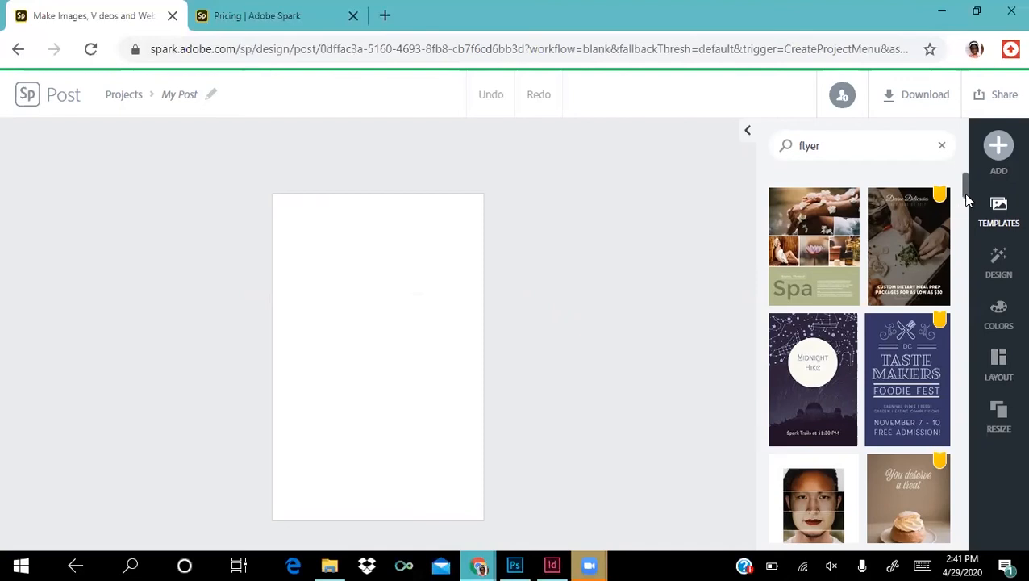
{"action": "left_click_drag", "start_coordinate": [967, 200], "coordinate": [960, 221]}
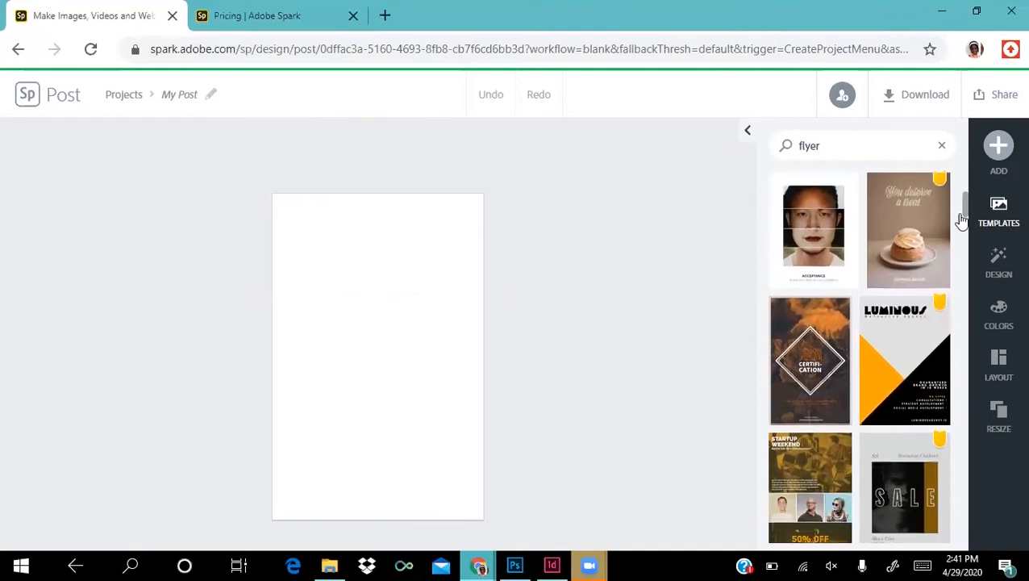
{"action": "scroll", "coordinate": [902, 428], "scroll_direction": "down", "scroll_amount": 4}
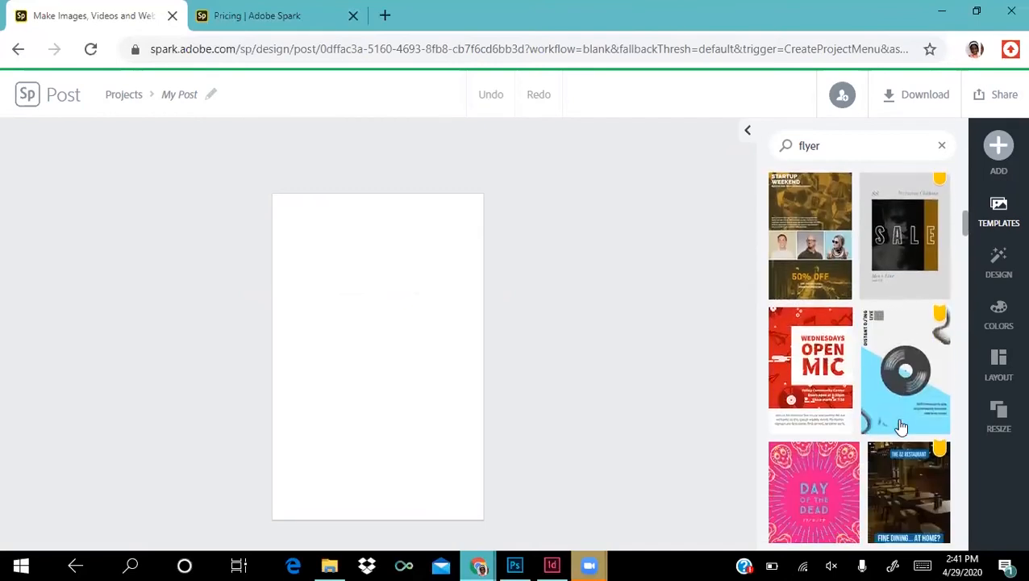
{"action": "scroll", "coordinate": [902, 428], "scroll_direction": "down", "scroll_amount": 3}
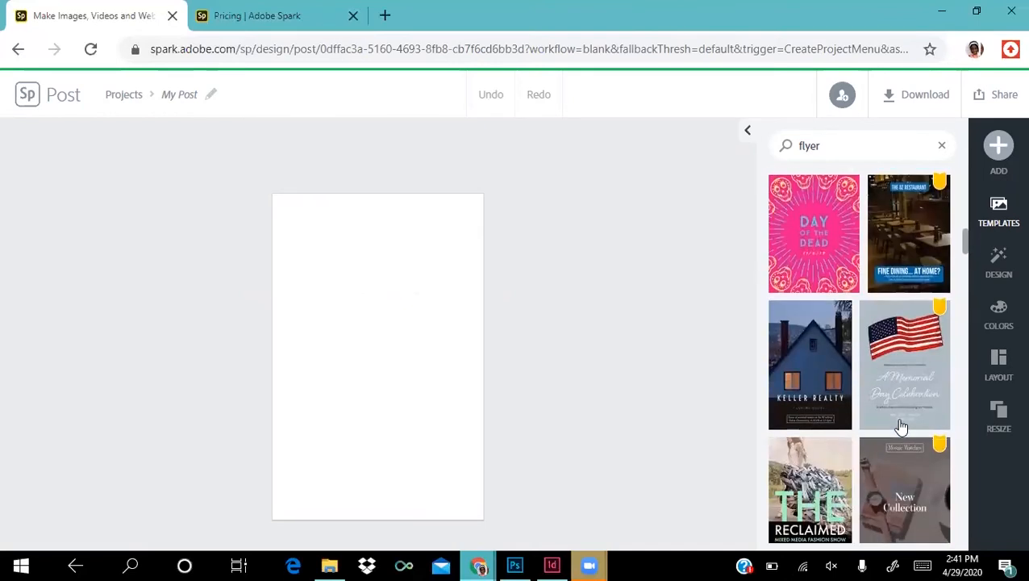
{"action": "scroll", "coordinate": [902, 427], "scroll_direction": "down", "scroll_amount": 2}
{"action": "scroll", "coordinate": [902, 428], "scroll_direction": "down", "scroll_amount": 2}
{"action": "scroll", "coordinate": [902, 428], "scroll_direction": "up", "scroll_amount": 2}
{"action": "scroll", "coordinate": [902, 428], "scroll_direction": "up", "scroll_amount": 6}
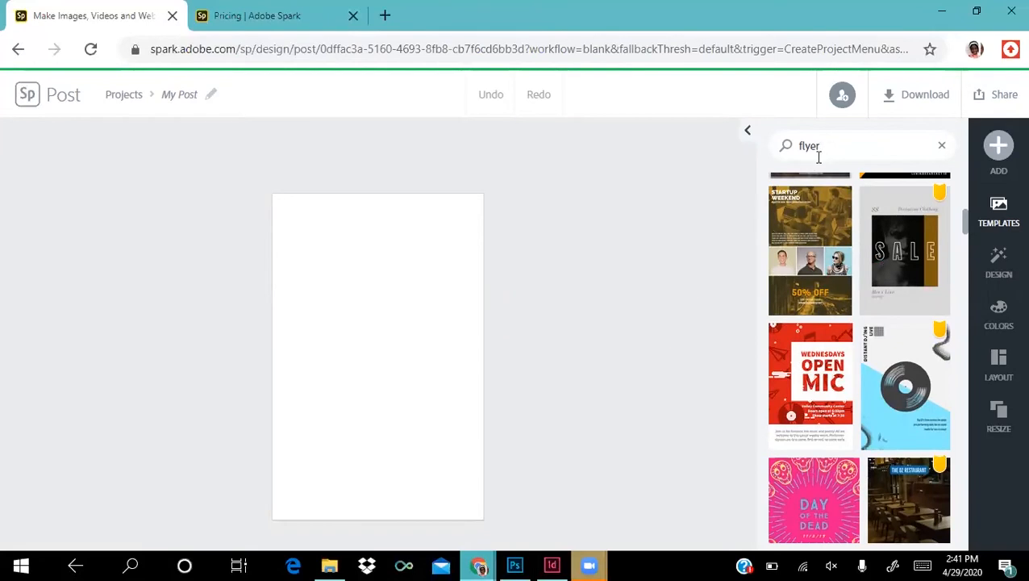
Step: Replace the template search term with "bake off" and run the search
{"action": "left_click", "coordinate": [824, 148]}
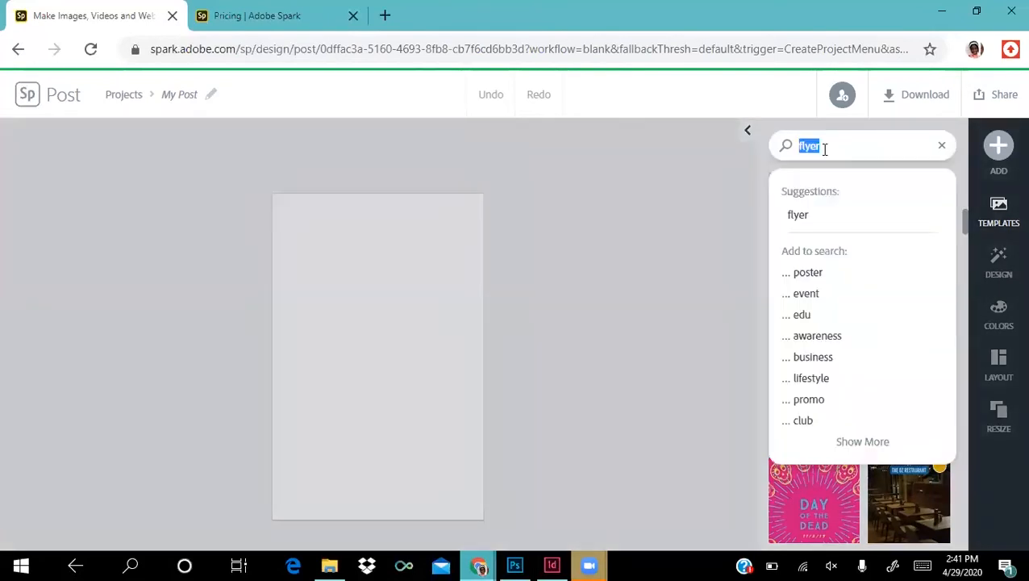
{"action": "key", "text": "BackSpace"}
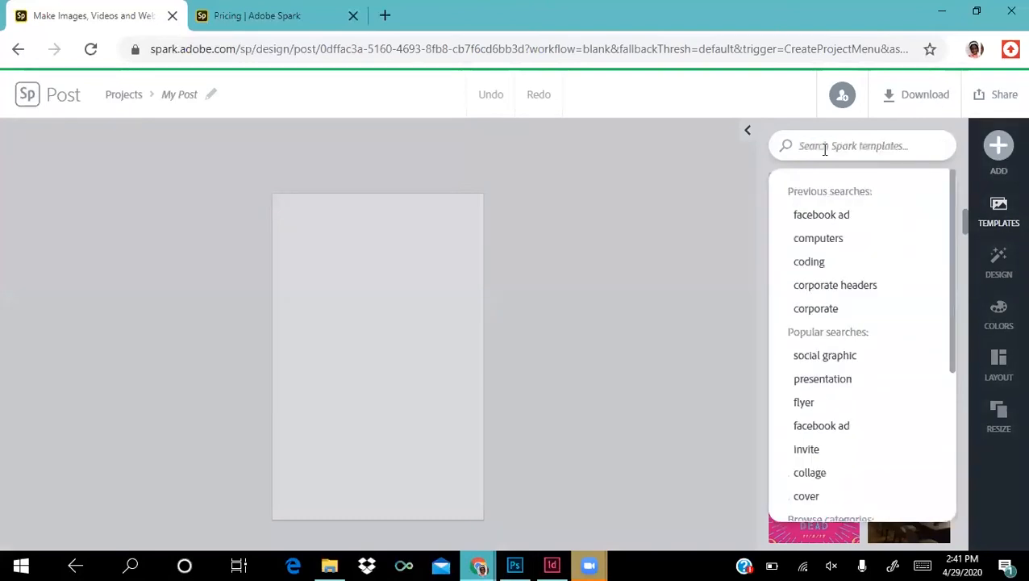
{"action": "type", "text": "bake off"}
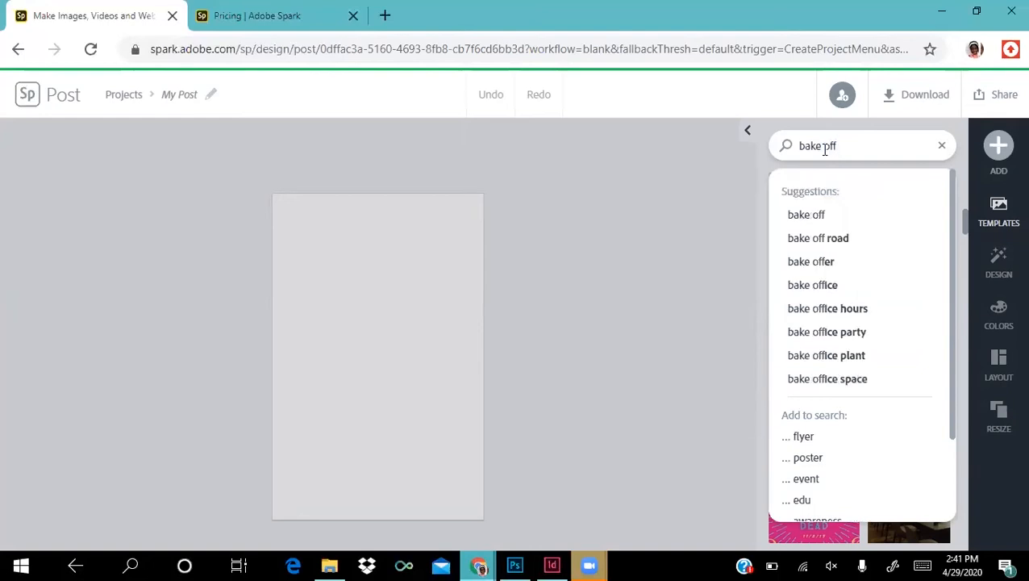
{"action": "left_click", "coordinate": [842, 219]}
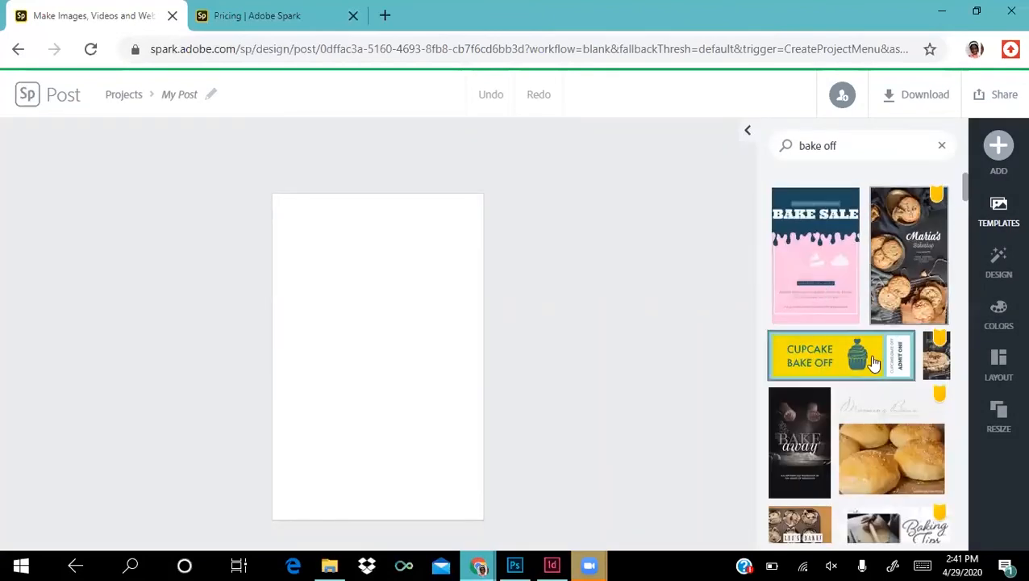
Step: Find the coral square Bake Sale template with the cupcake stand and create the project from it
{"action": "scroll", "coordinate": [830, 428], "scroll_direction": "down", "scroll_amount": 5}
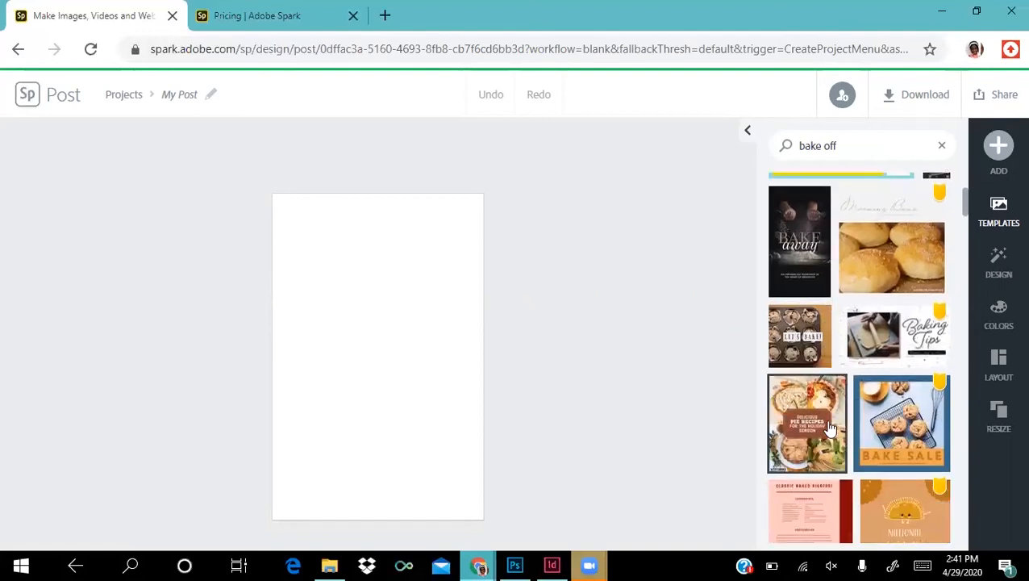
{"action": "scroll", "coordinate": [831, 428], "scroll_direction": "down", "scroll_amount": 3}
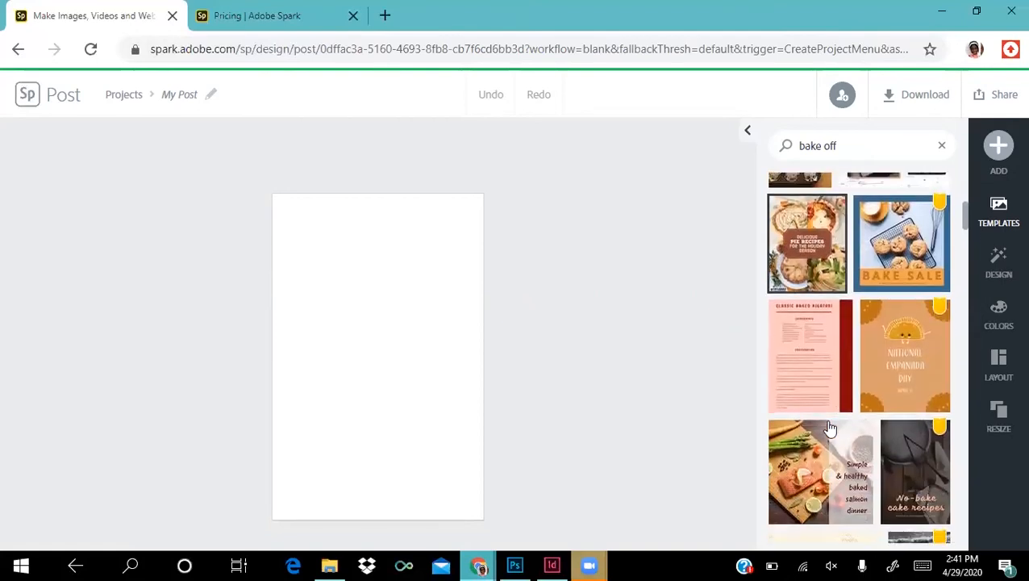
{"action": "scroll", "coordinate": [831, 428], "scroll_direction": "down", "scroll_amount": 2}
{"action": "scroll", "coordinate": [831, 428], "scroll_direction": "down", "scroll_amount": 3}
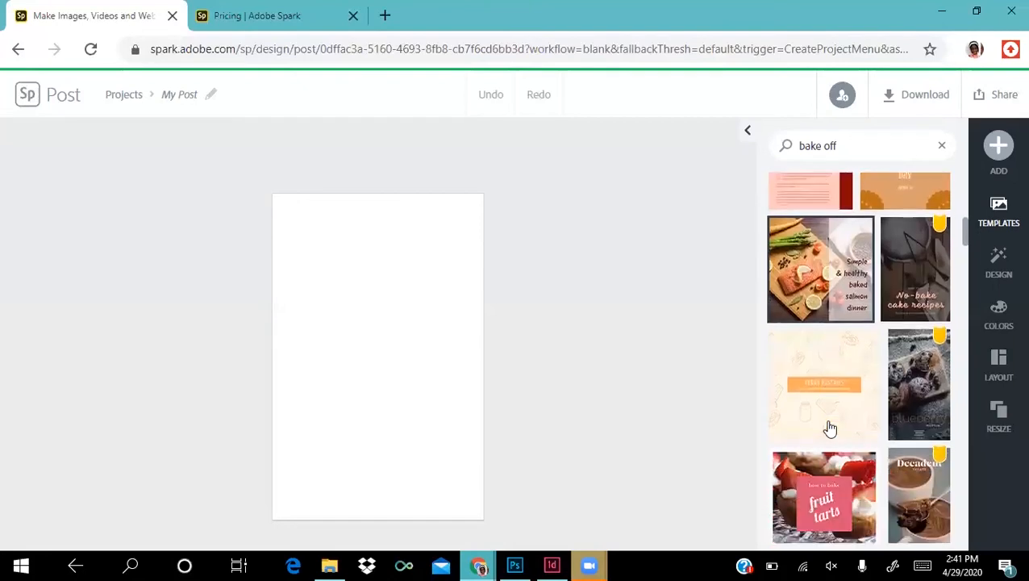
{"action": "scroll", "coordinate": [831, 428], "scroll_direction": "down", "scroll_amount": 2}
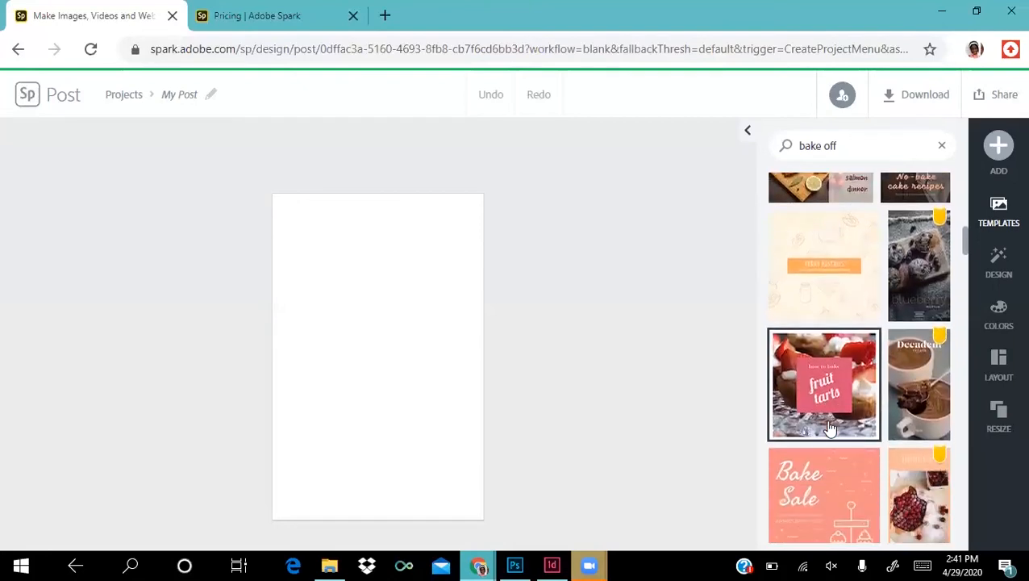
{"action": "scroll", "coordinate": [831, 428], "scroll_direction": "down", "scroll_amount": 1}
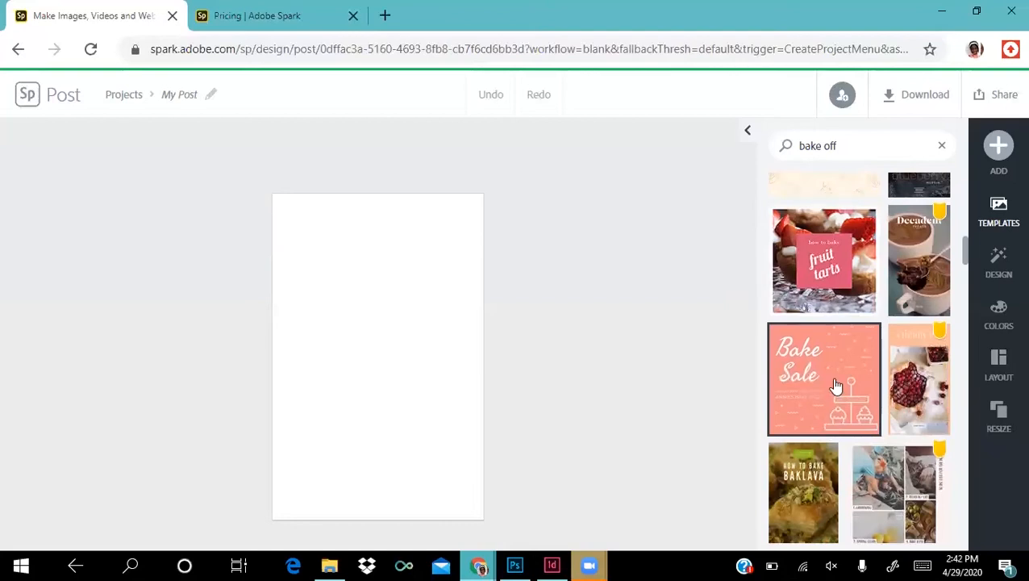
{"action": "left_click", "coordinate": [836, 387]}
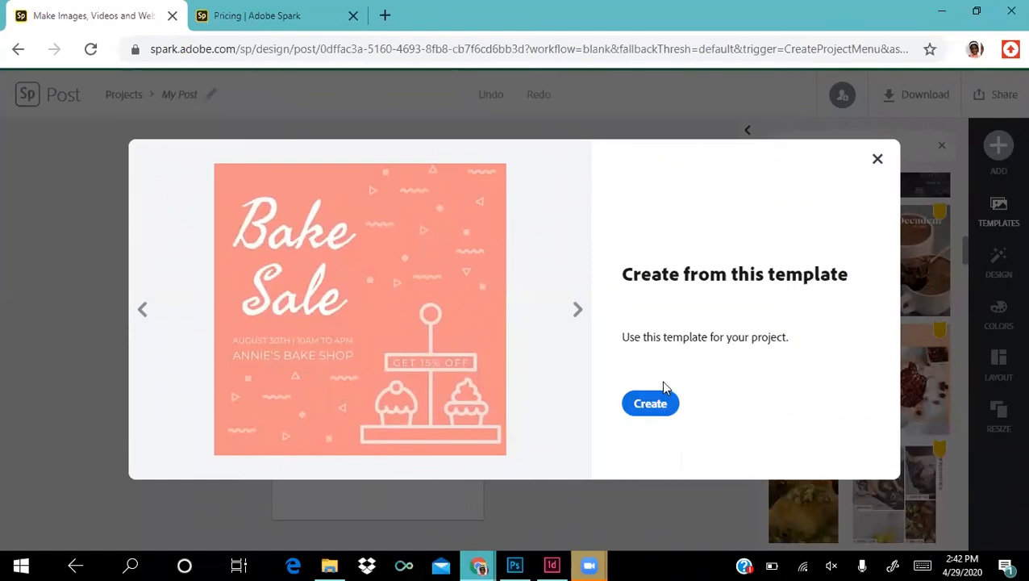
{"action": "left_click", "coordinate": [655, 416]}
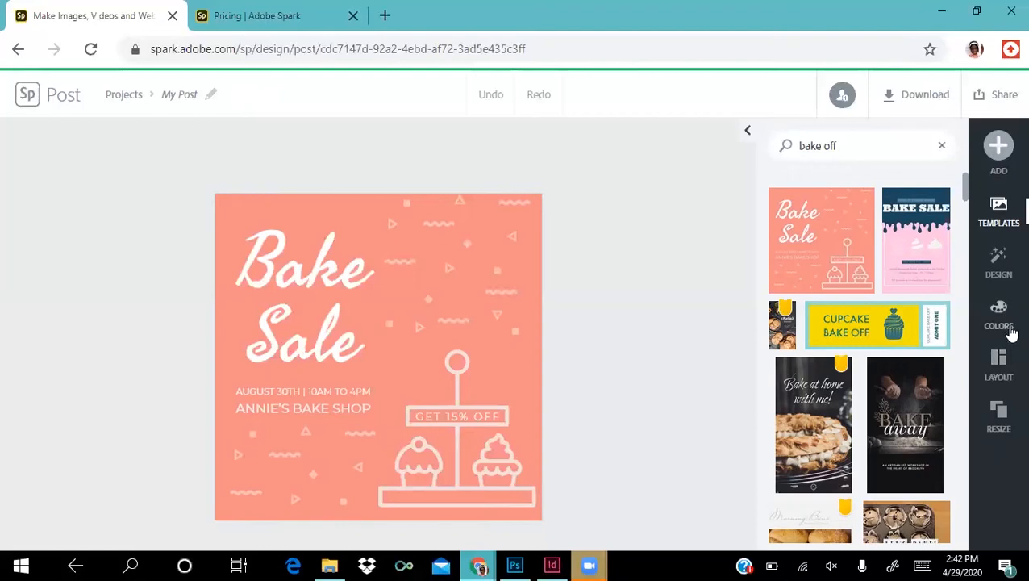
Step: Resize the Bake Sale flyer to the Letter print format, dismissing the recommendation survey
{"action": "left_click", "coordinate": [1000, 434]}
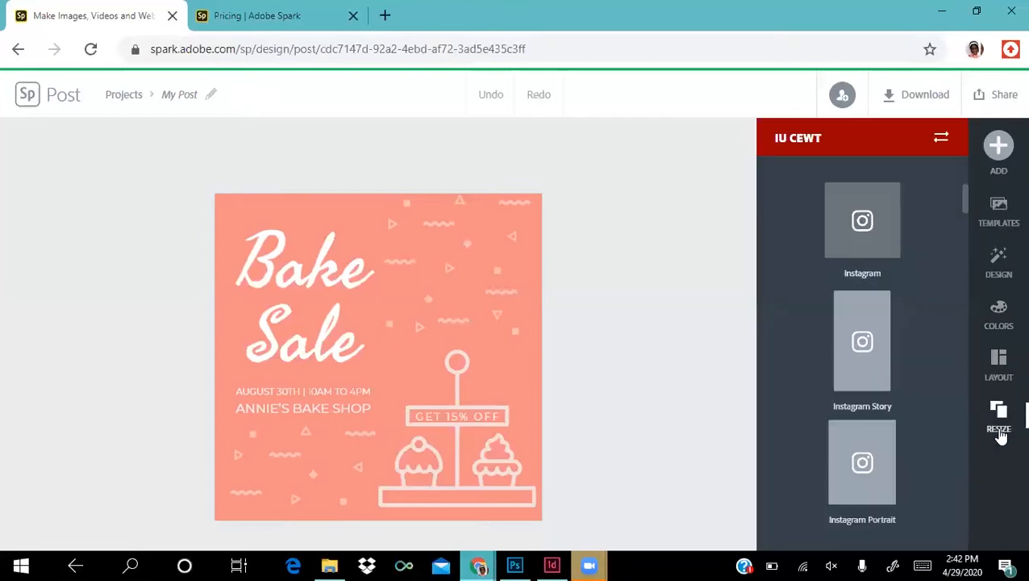
{"action": "scroll", "coordinate": [946, 415], "scroll_direction": "down", "scroll_amount": 3}
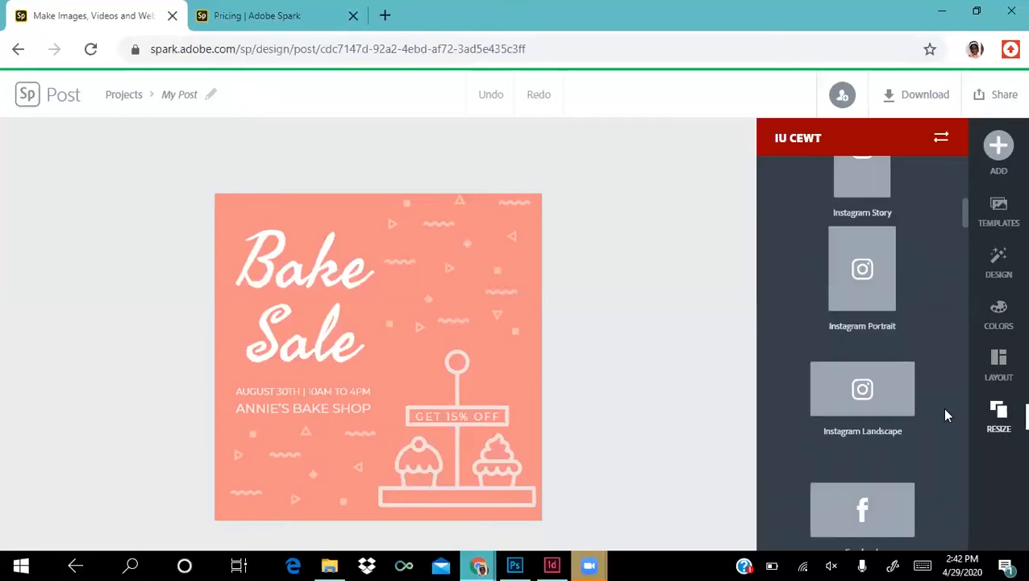
{"action": "scroll", "coordinate": [945, 416], "scroll_direction": "down", "scroll_amount": 3}
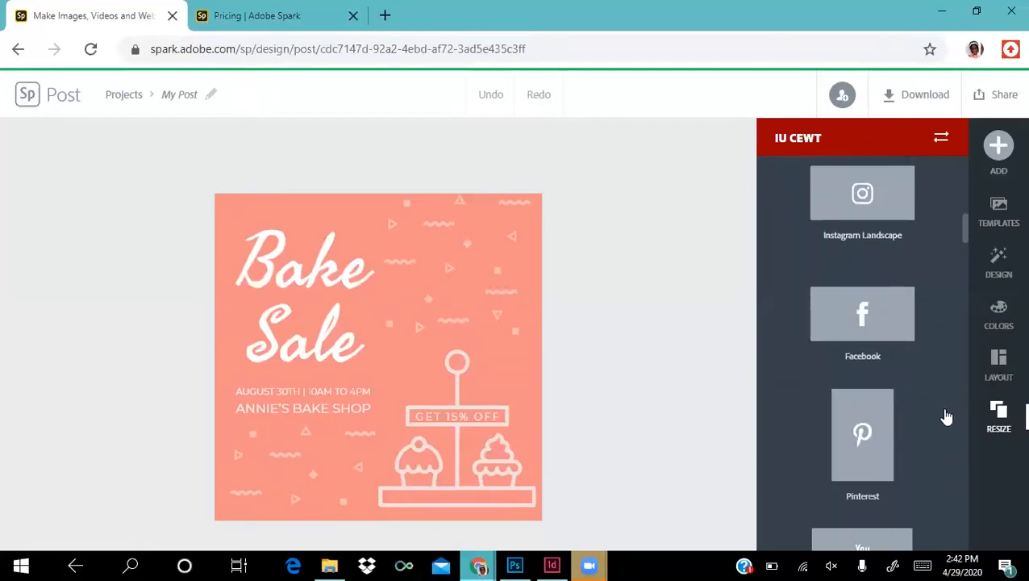
{"action": "scroll", "coordinate": [947, 415], "scroll_direction": "down", "scroll_amount": 4}
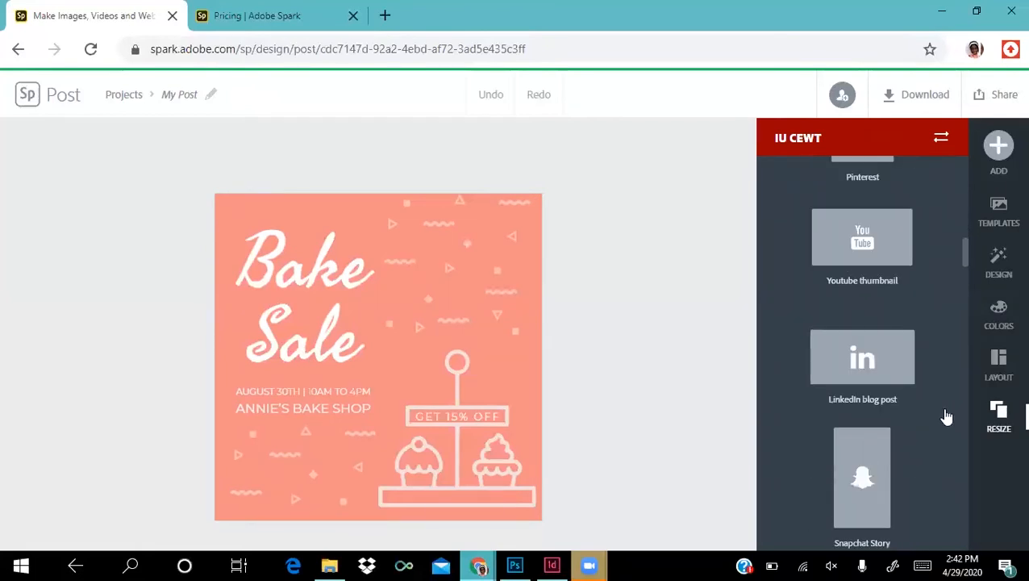
{"action": "scroll", "coordinate": [947, 416], "scroll_direction": "down", "scroll_amount": 4}
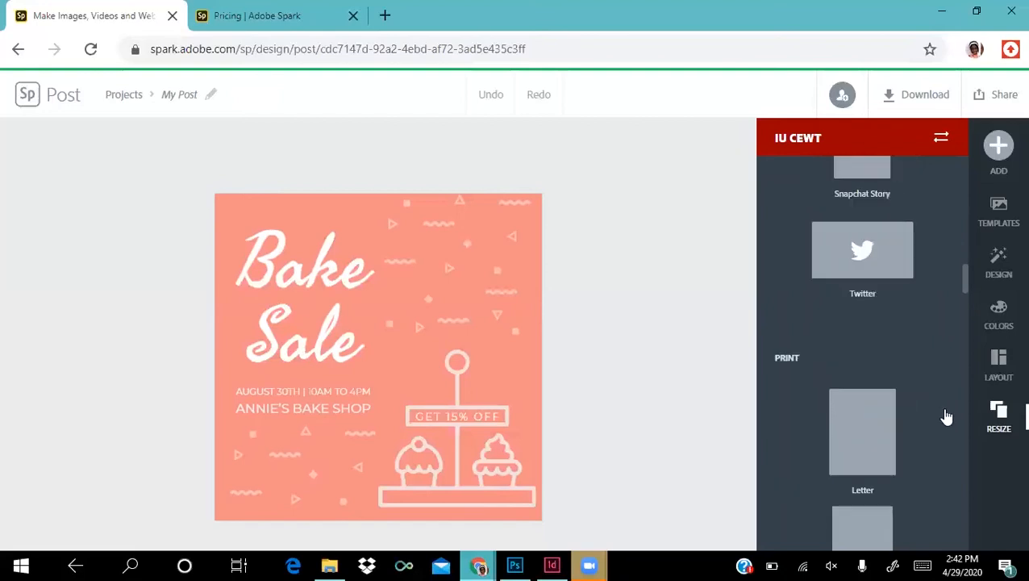
{"action": "scroll", "coordinate": [947, 416], "scroll_direction": "down", "scroll_amount": 4}
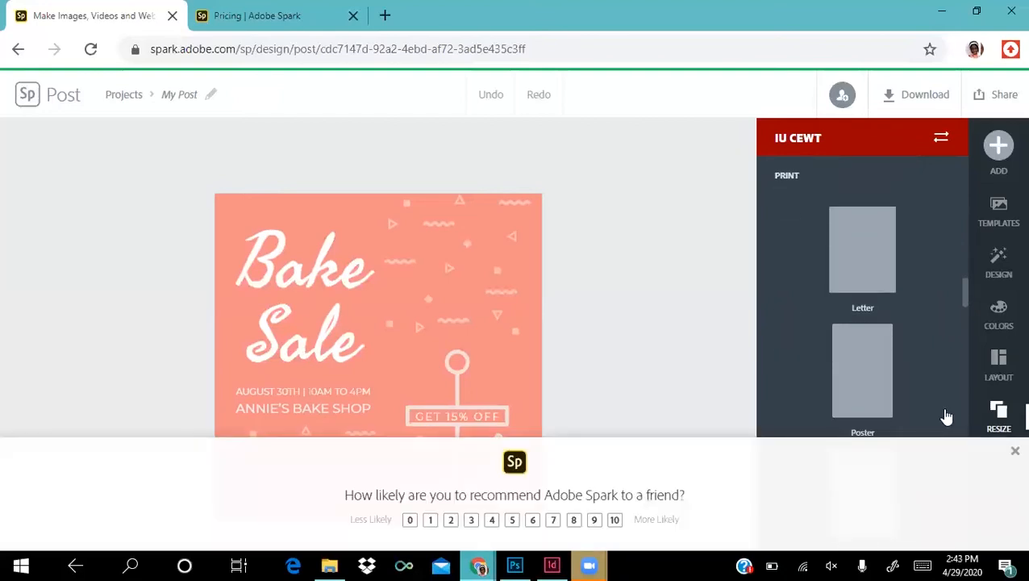
{"action": "left_click", "coordinate": [1014, 453]}
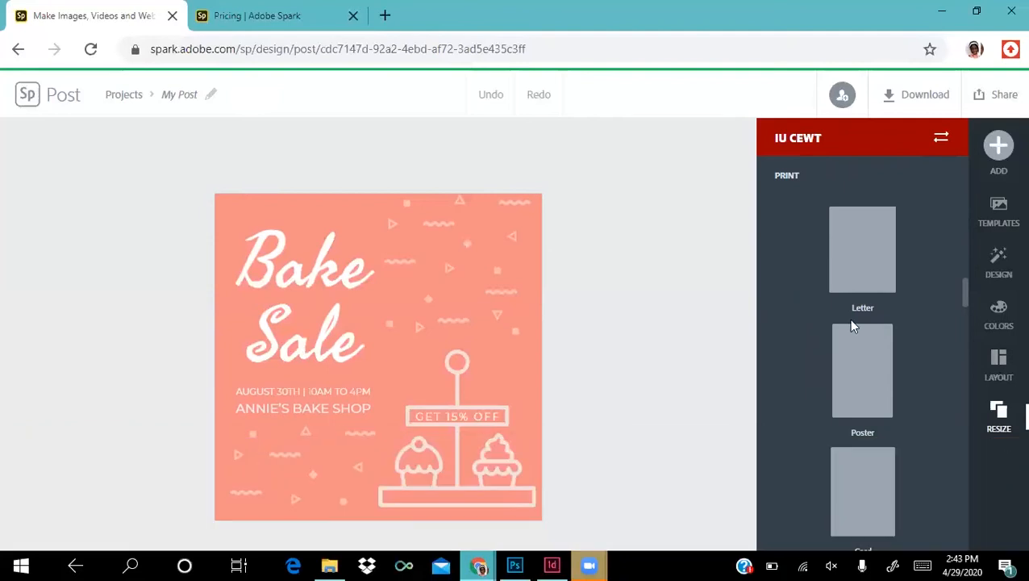
{"action": "left_click", "coordinate": [864, 272]}
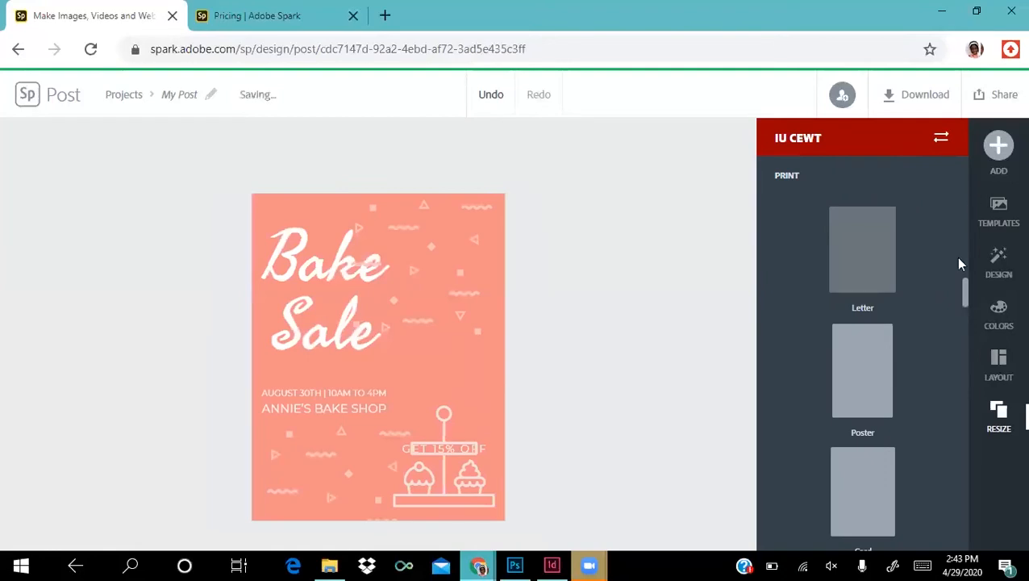
Step: Inspect the icon options of the confetti pattern beside the Bake Sale title, leaving it deselected
{"action": "scroll", "coordinate": [960, 197], "scroll_direction": "up", "scroll_amount": 5}
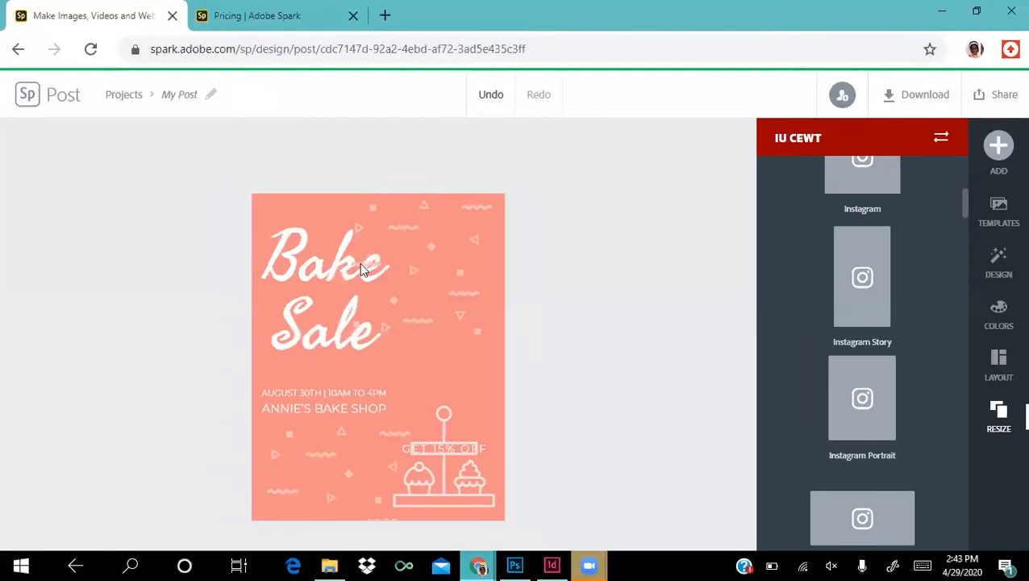
{"action": "left_click", "coordinate": [425, 226]}
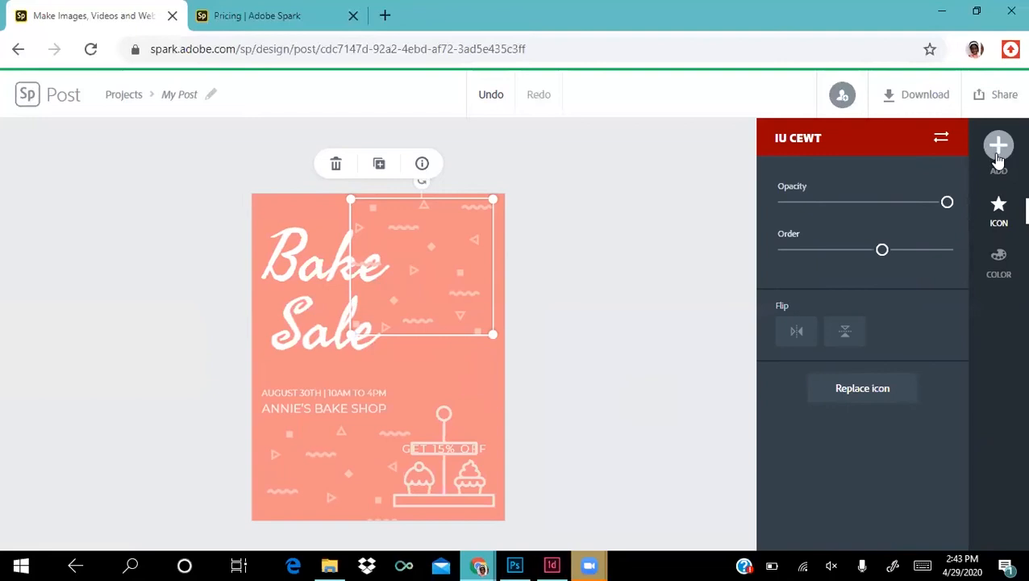
{"action": "left_click", "coordinate": [666, 239]}
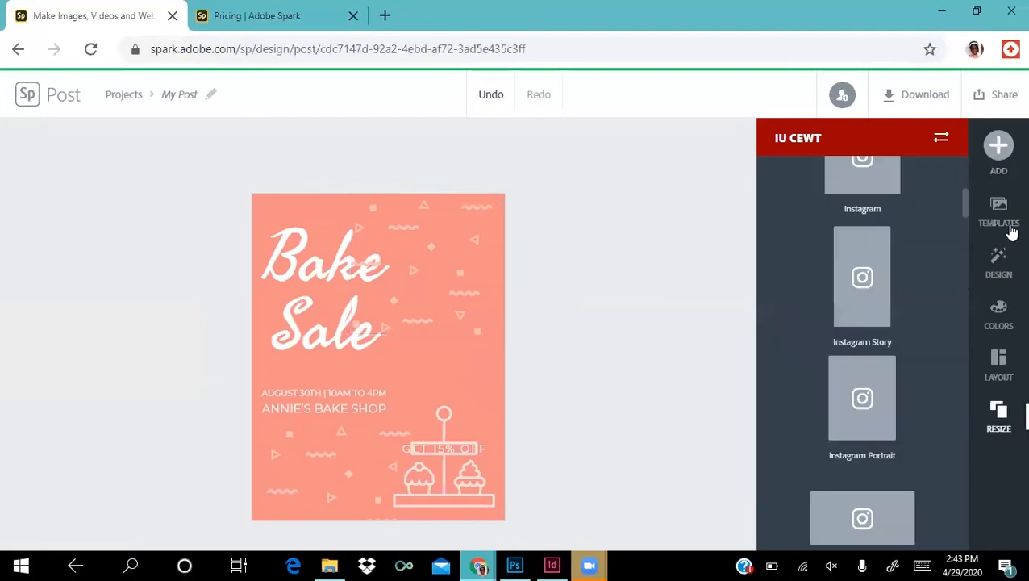
Step: Browse the "bake off" templates, previewing "Bake at home with me!" and "Bake away" without creating from them
{"action": "left_click", "coordinate": [1012, 231]}
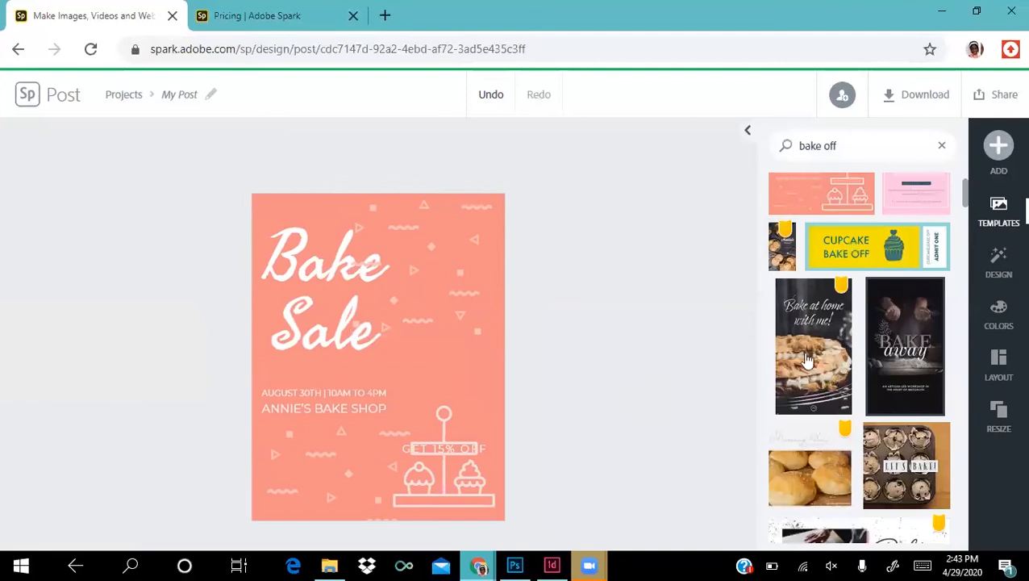
{"action": "scroll", "coordinate": [811, 315], "scroll_direction": "down", "scroll_amount": 2}
{"action": "left_click", "coordinate": [811, 323]}
{"action": "left_click", "coordinate": [876, 159]}
{"action": "left_click", "coordinate": [894, 236]}
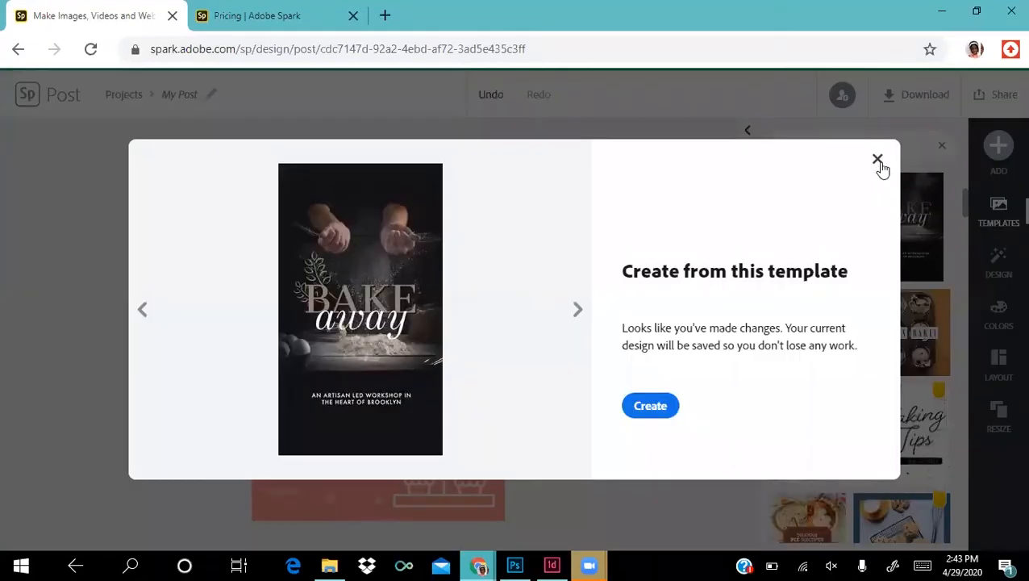
{"action": "left_click", "coordinate": [879, 162]}
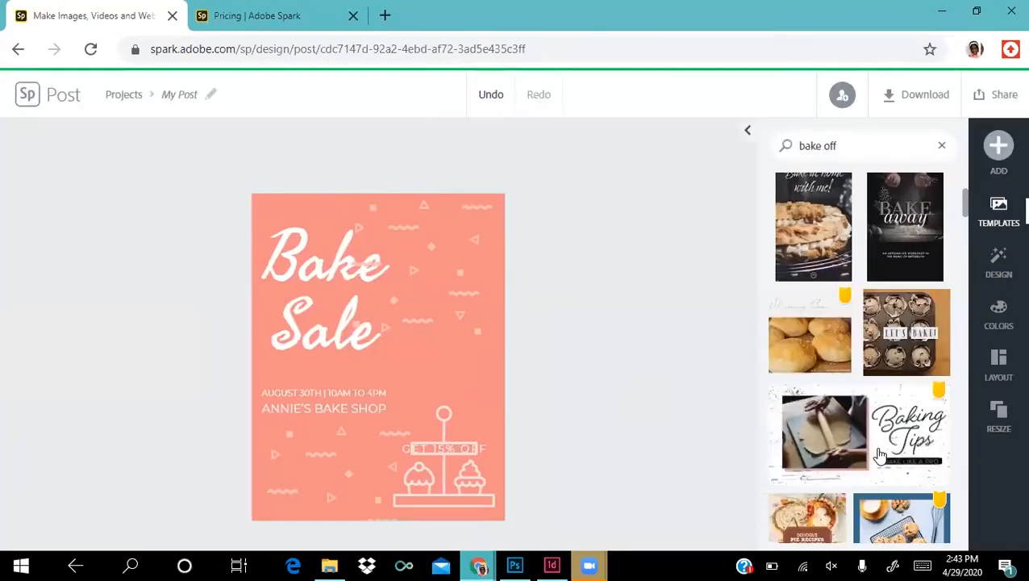
{"action": "scroll", "coordinate": [879, 456], "scroll_direction": "down", "scroll_amount": 5}
{"action": "scroll", "coordinate": [880, 456], "scroll_direction": "down", "scroll_amount": 10}
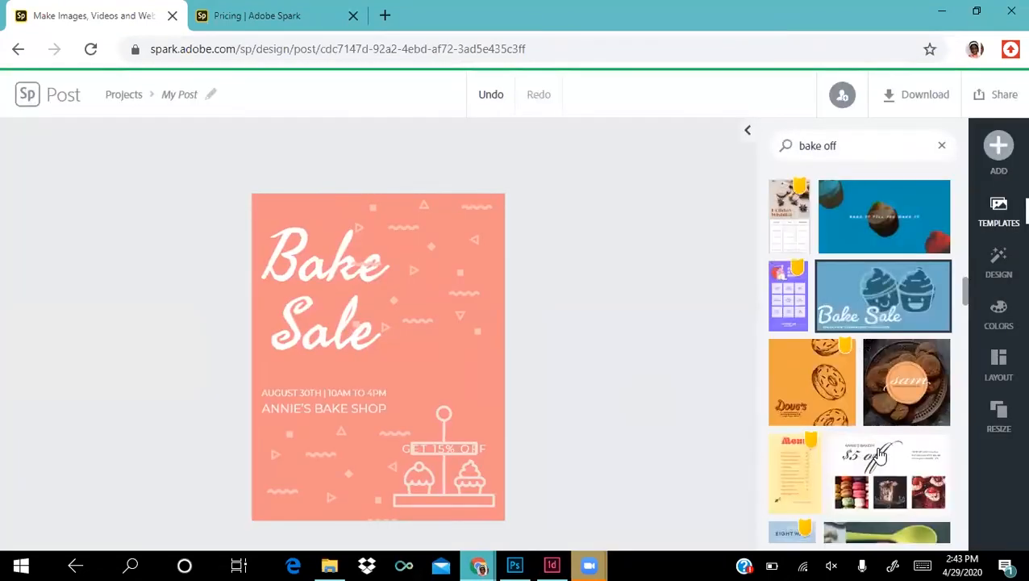
{"action": "scroll", "coordinate": [879, 456], "scroll_direction": "down", "scroll_amount": 4}
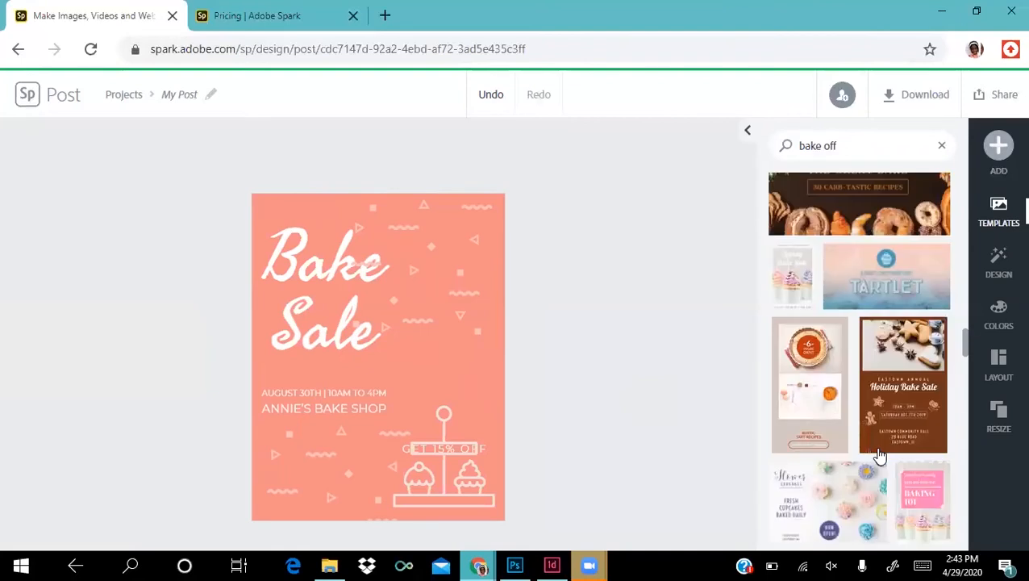
{"action": "scroll", "coordinate": [879, 455], "scroll_direction": "down", "scroll_amount": 4}
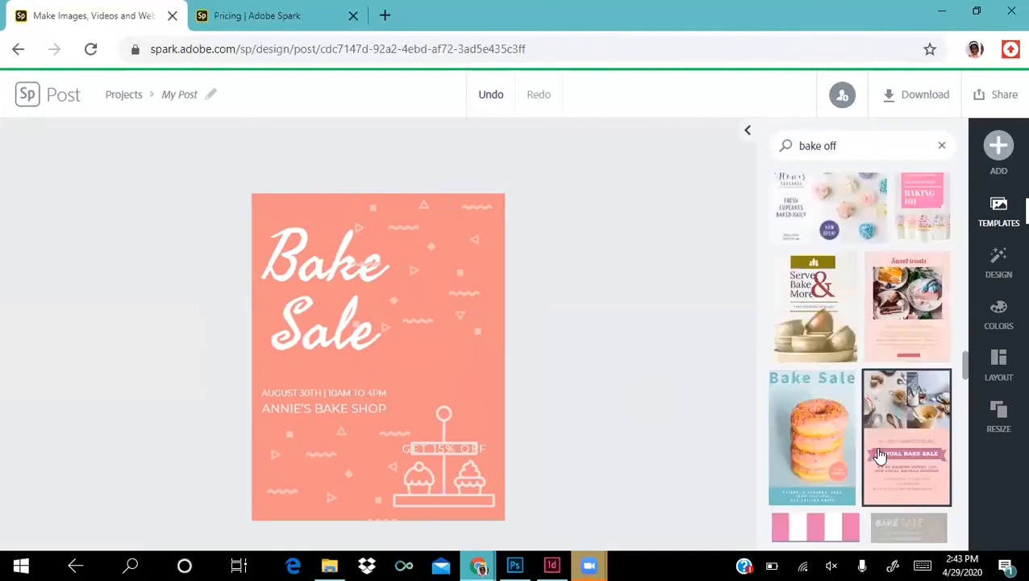
{"action": "scroll", "coordinate": [880, 456], "scroll_direction": "up", "scroll_amount": 20}
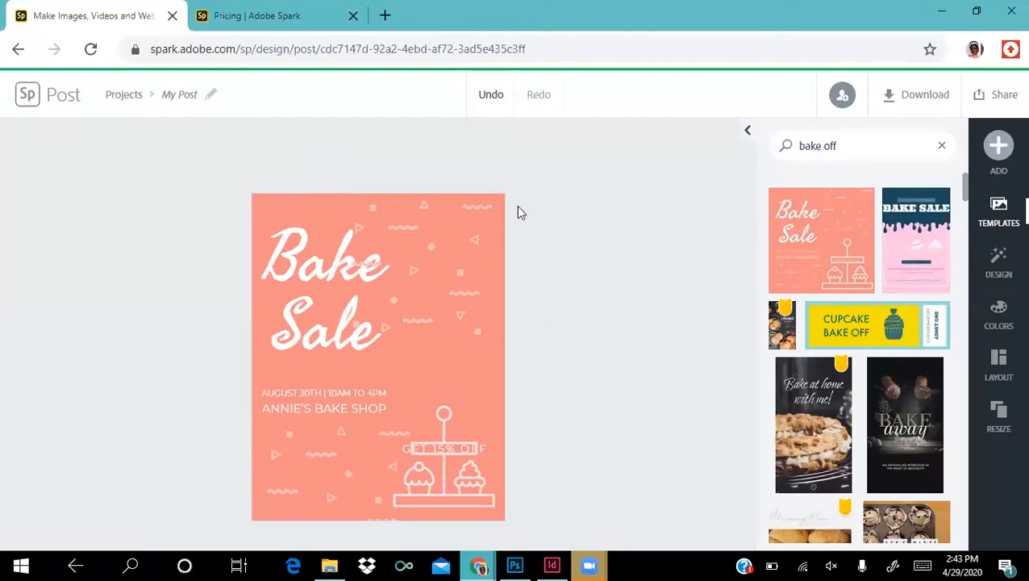
Step: Examine the editing options of both confetti patterns, the "GET 15% OFF" text and the flyer background
{"action": "left_click", "coordinate": [471, 206]}
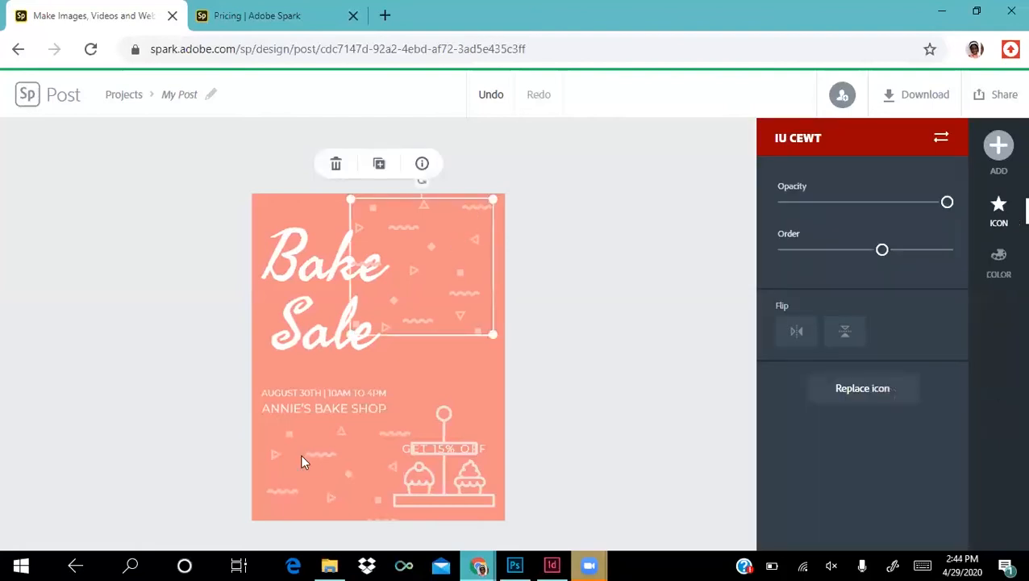
{"action": "left_click", "coordinate": [357, 434]}
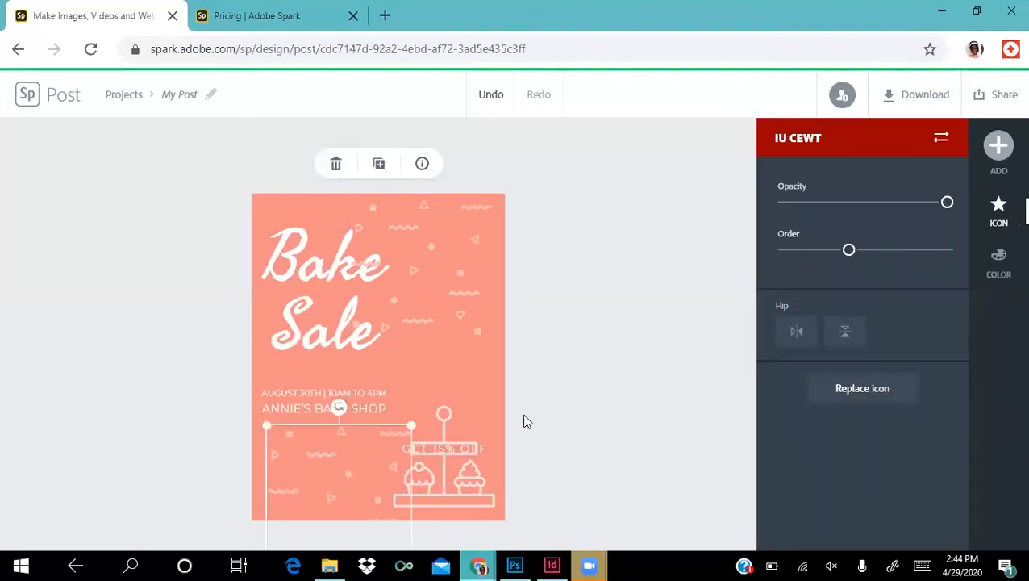
{"action": "left_click", "coordinate": [455, 449]}
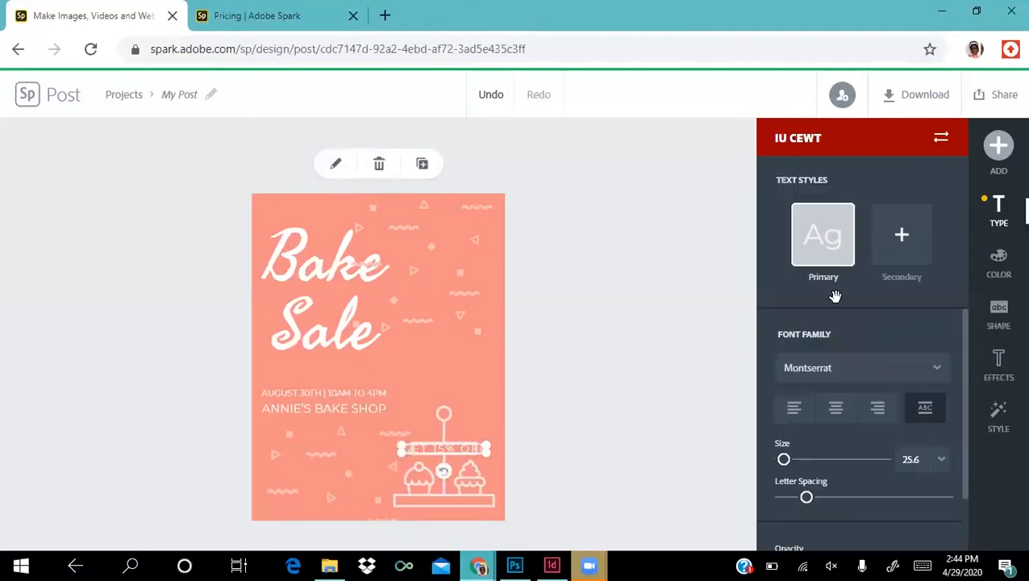
{"action": "left_click", "coordinate": [597, 296]}
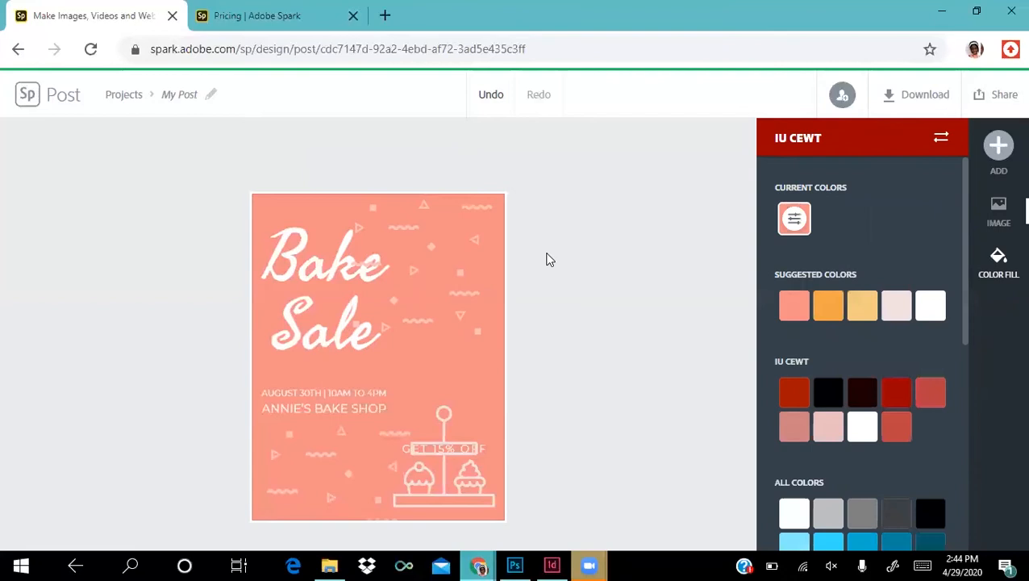
{"action": "left_click", "coordinate": [746, 244]}
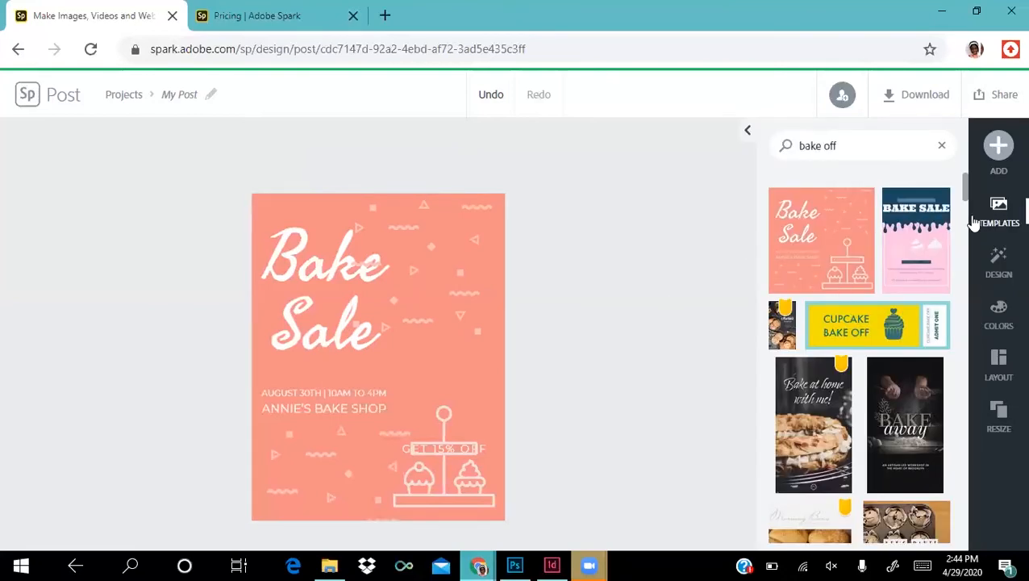
Step: Browse the brand option and the design variations offered for the Bake Sale flyer
{"action": "left_click", "coordinate": [997, 261]}
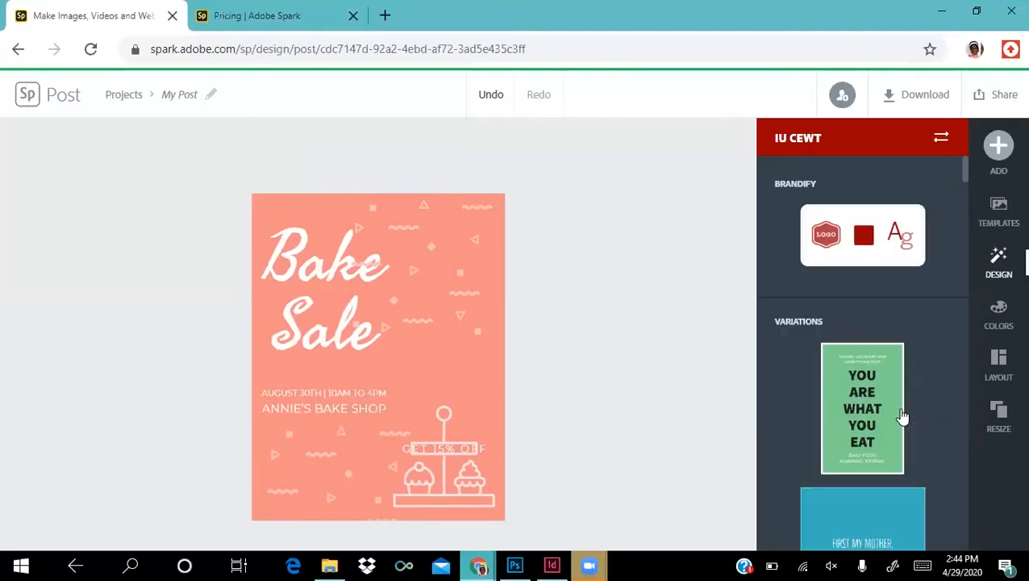
{"action": "scroll", "coordinate": [903, 416], "scroll_direction": "down", "scroll_amount": 2}
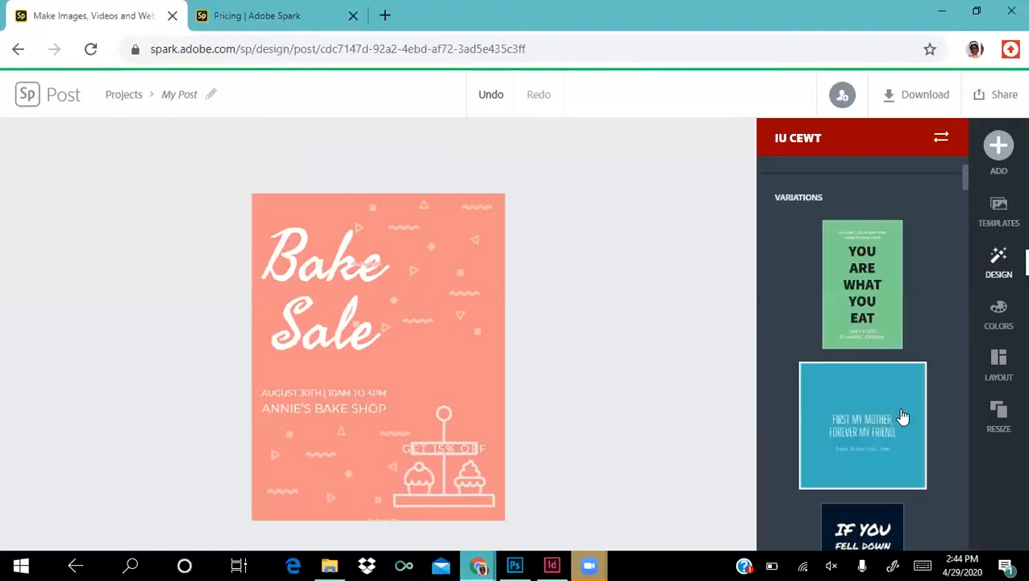
{"action": "scroll", "coordinate": [902, 416], "scroll_direction": "down", "scroll_amount": 3}
{"action": "scroll", "coordinate": [903, 416], "scroll_direction": "down", "scroll_amount": 3}
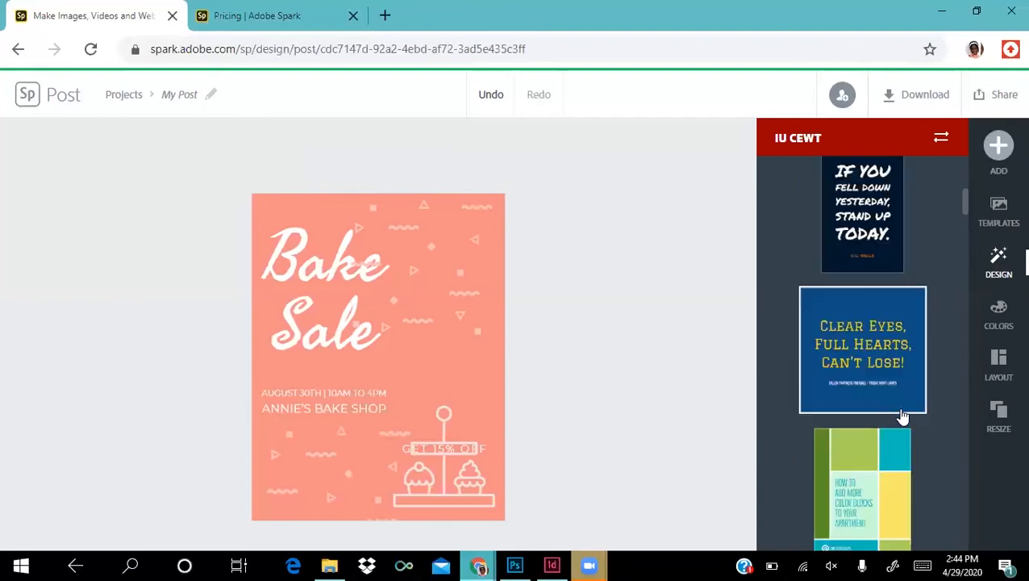
{"action": "scroll", "coordinate": [903, 417], "scroll_direction": "down", "scroll_amount": 3}
{"action": "scroll", "coordinate": [903, 417], "scroll_direction": "down", "scroll_amount": 2}
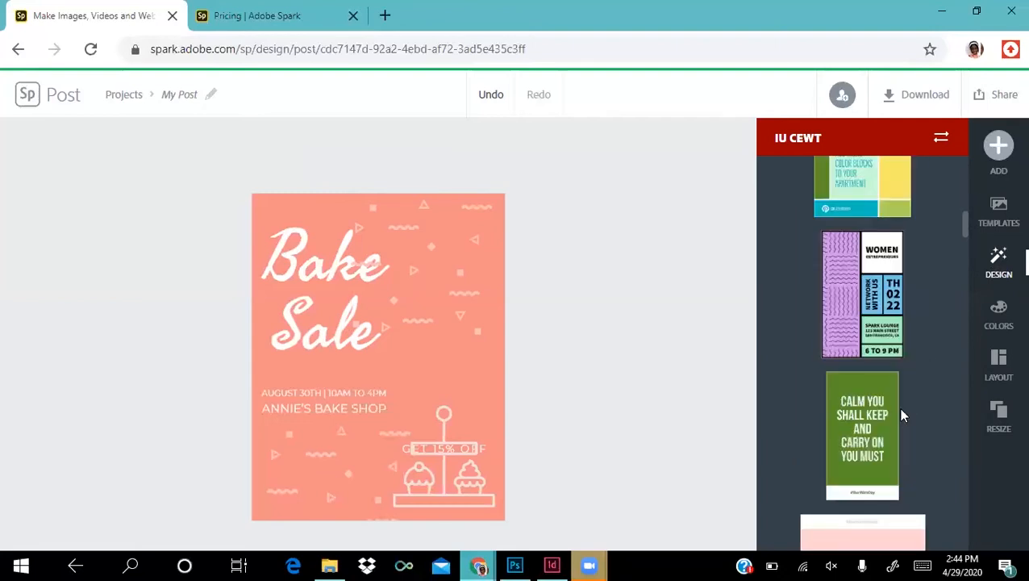
{"action": "scroll", "coordinate": [903, 416], "scroll_direction": "down", "scroll_amount": 2}
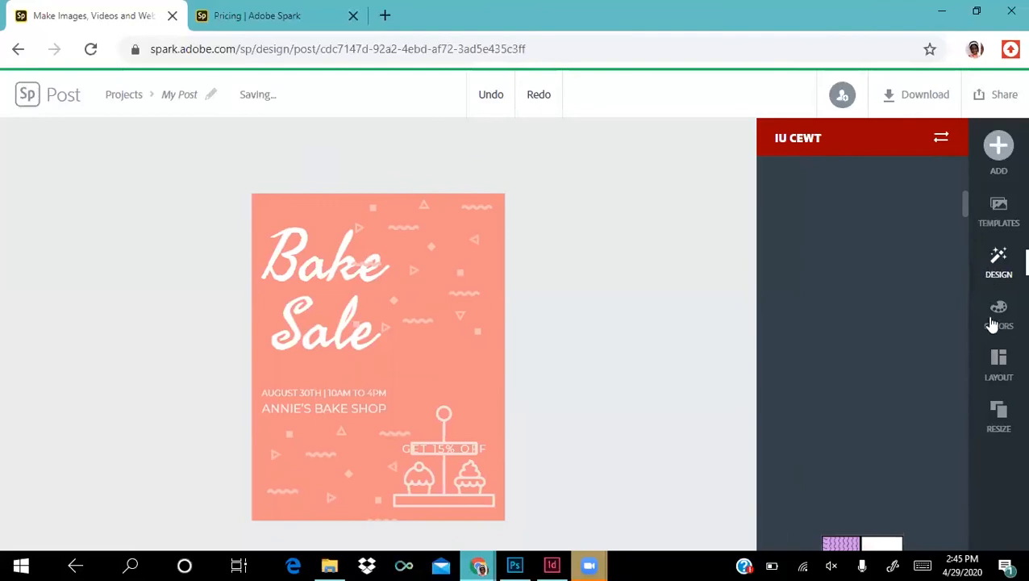
Step: Browse the flyer's color palettes from the IU CEWT brand colors through the Decorative and Elegant groups
{"action": "left_click", "coordinate": [997, 315]}
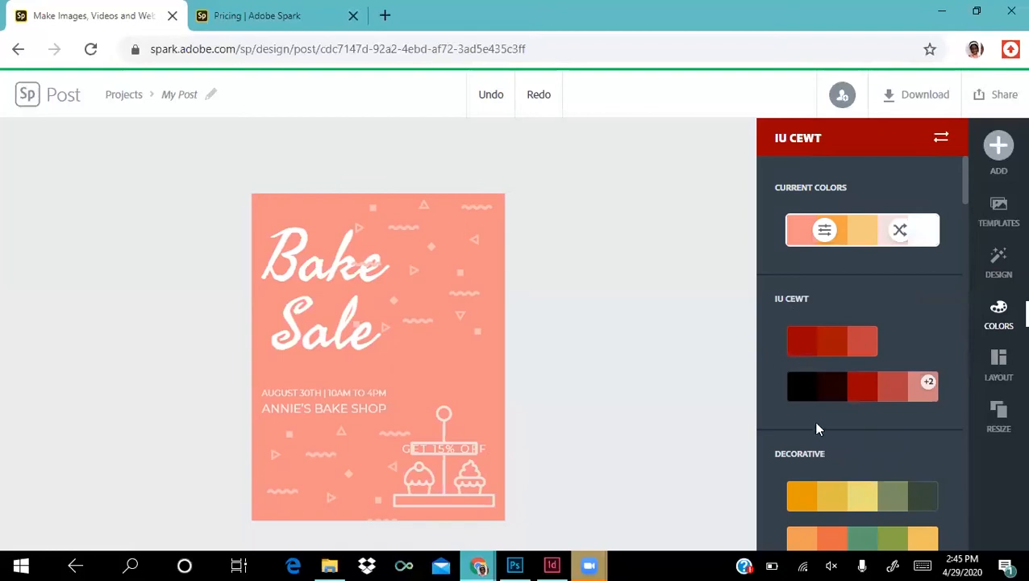
{"action": "scroll", "coordinate": [891, 436], "scroll_direction": "down", "scroll_amount": 3}
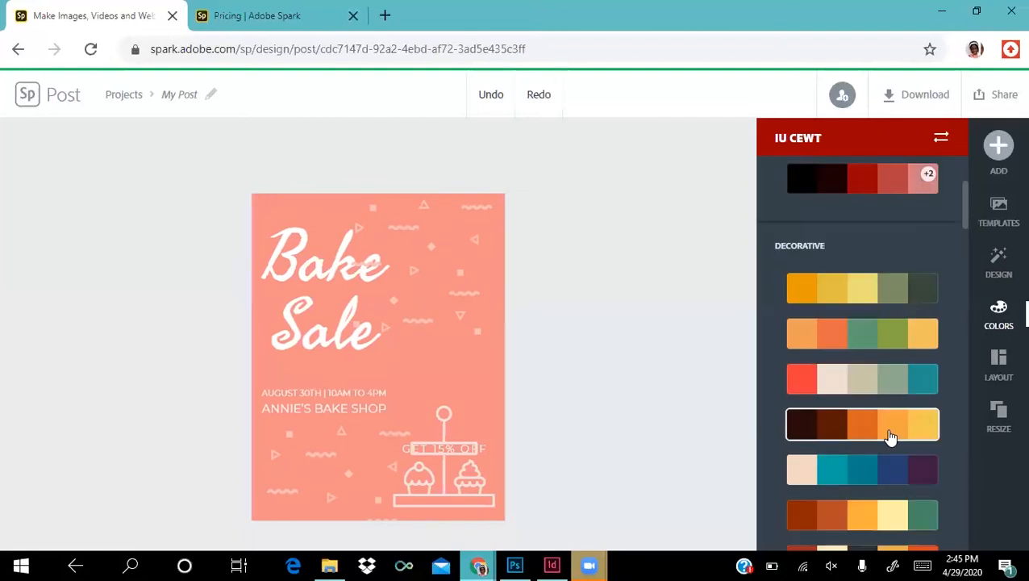
{"action": "scroll", "coordinate": [880, 347], "scroll_direction": "up", "scroll_amount": 1}
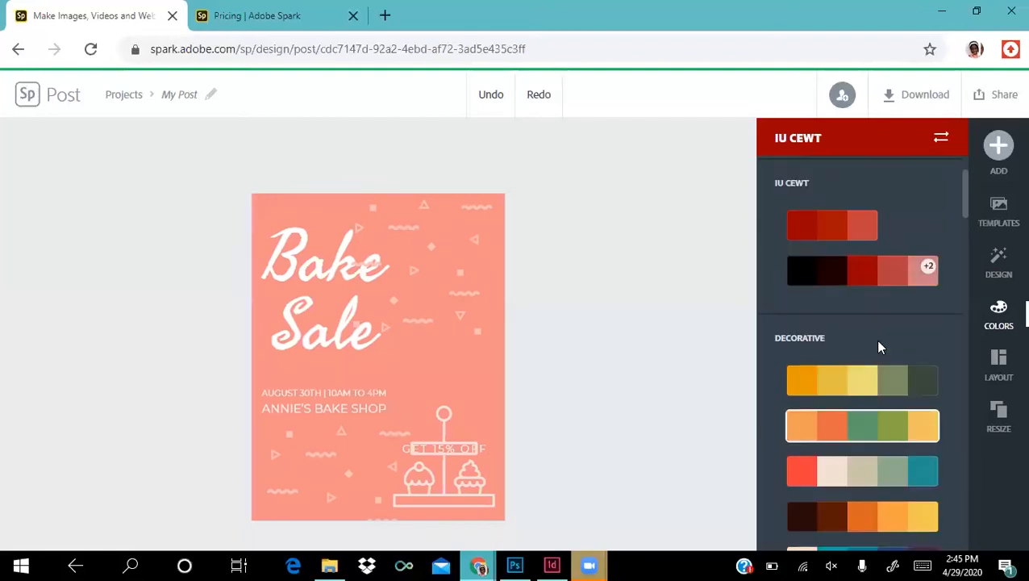
{"action": "scroll", "coordinate": [878, 319], "scroll_direction": "down", "scroll_amount": 2}
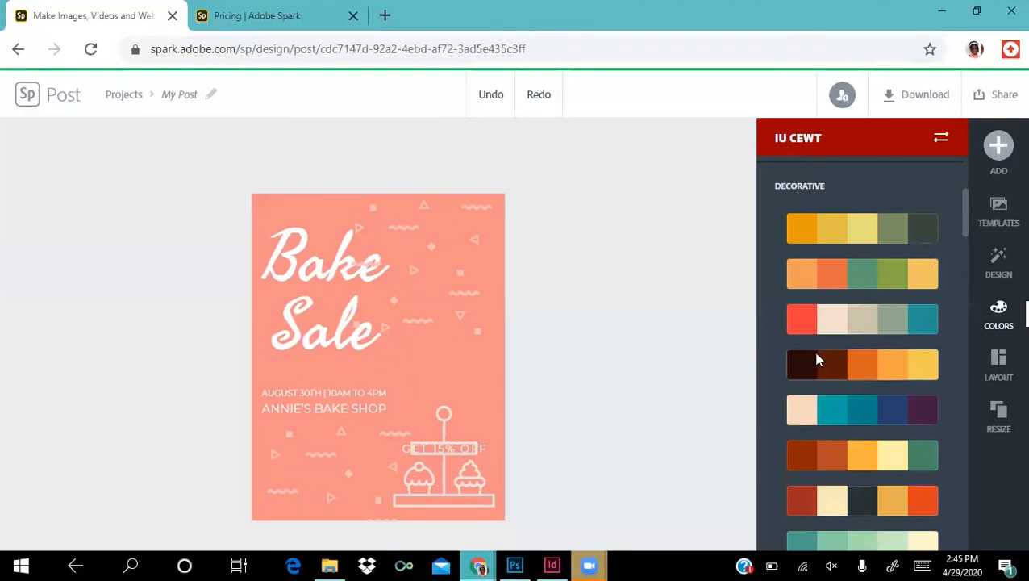
{"action": "scroll", "coordinate": [818, 361], "scroll_direction": "down", "scroll_amount": 5}
{"action": "scroll", "coordinate": [817, 360], "scroll_direction": "down", "scroll_amount": 5}
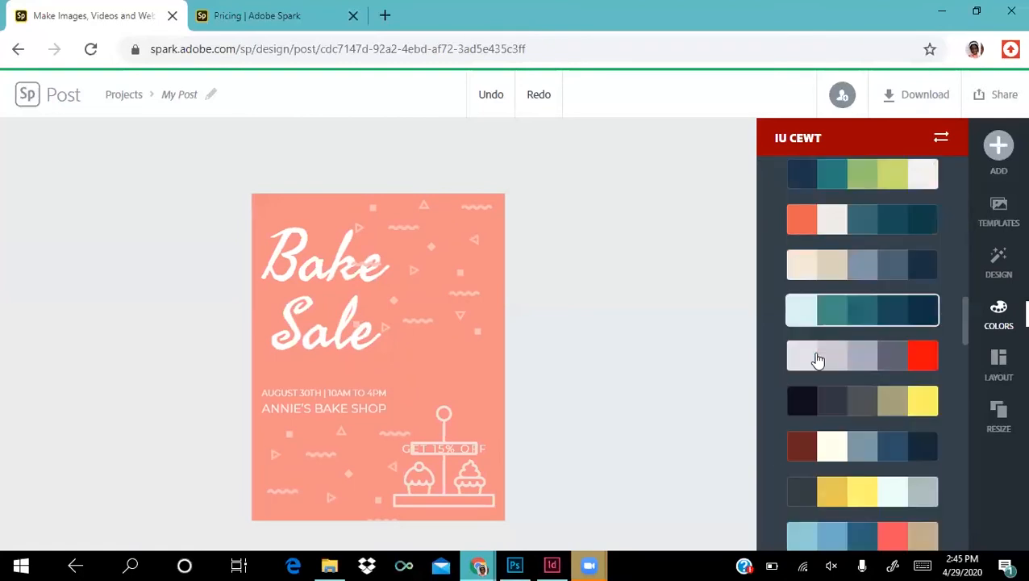
{"action": "scroll", "coordinate": [817, 360], "scroll_direction": "down", "scroll_amount": 5}
{"action": "scroll", "coordinate": [817, 360], "scroll_direction": "down", "scroll_amount": 5}
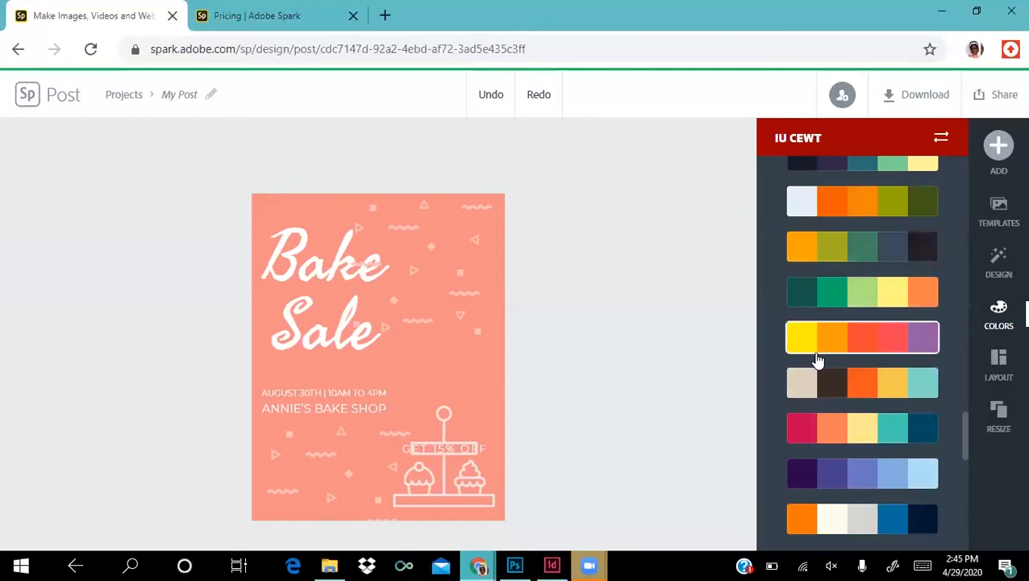
{"action": "scroll", "coordinate": [817, 361], "scroll_direction": "down", "scroll_amount": 5}
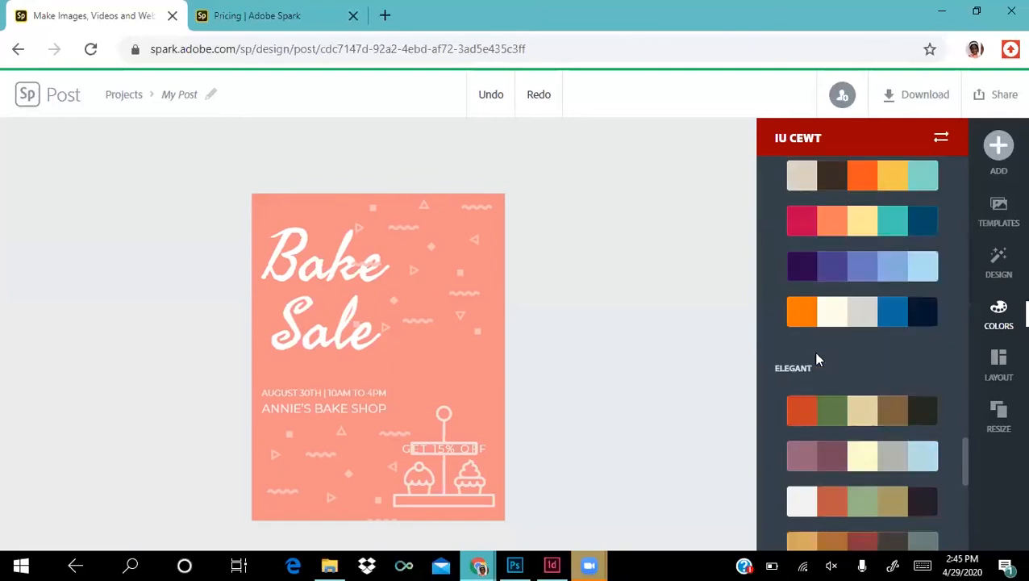
Step: Apply the Decorative palette of red, cream, beige, sage and teal to the flyer and shuffle it until the background is teal
{"action": "scroll", "coordinate": [818, 360], "scroll_direction": "up", "scroll_amount": 5}
{"action": "scroll", "coordinate": [817, 360], "scroll_direction": "up", "scroll_amount": 5}
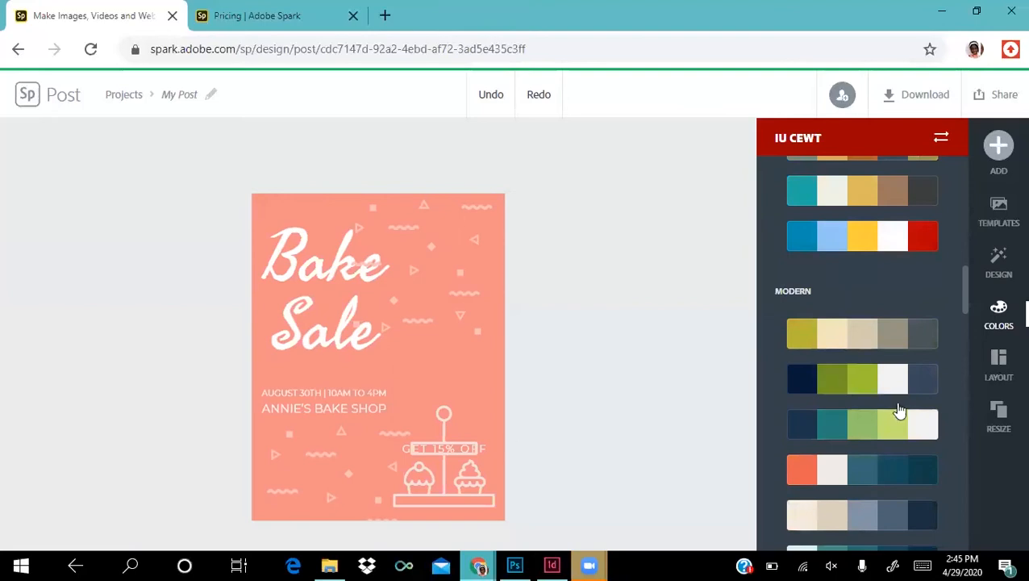
{"action": "scroll", "coordinate": [900, 411], "scroll_direction": "up", "scroll_amount": 5}
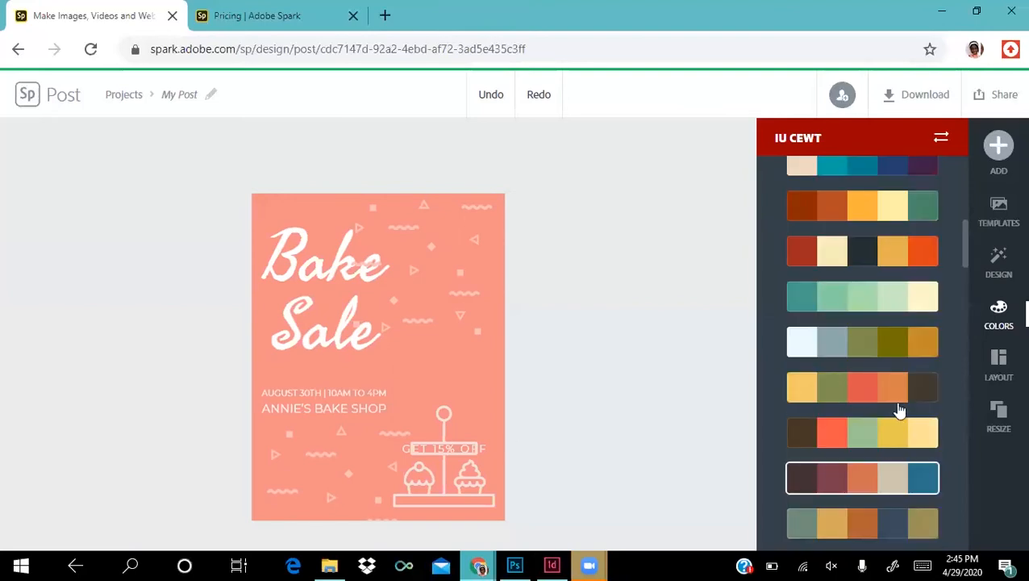
{"action": "scroll", "coordinate": [900, 412], "scroll_direction": "up", "scroll_amount": 5}
{"action": "scroll", "coordinate": [895, 403], "scroll_direction": "up", "scroll_amount": 4}
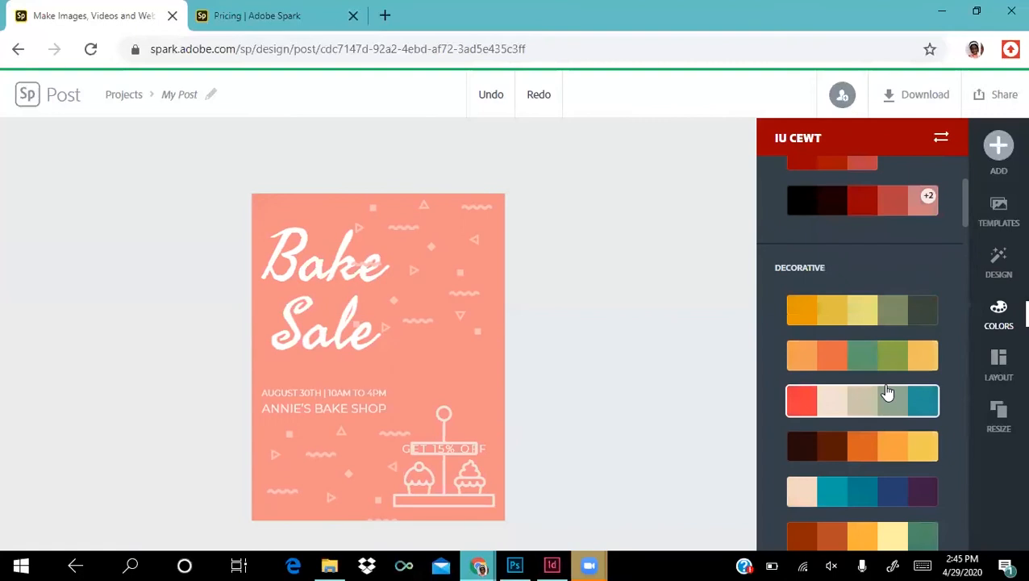
{"action": "scroll", "coordinate": [888, 392], "scroll_direction": "down", "scroll_amount": 1}
{"action": "left_click", "coordinate": [887, 392]}
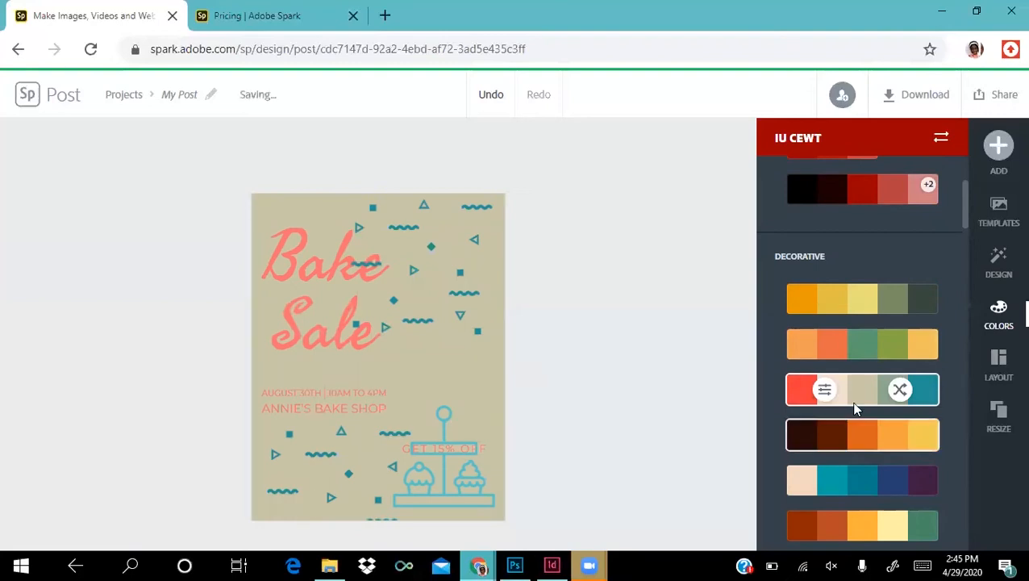
{"action": "left_click", "coordinate": [902, 390]}
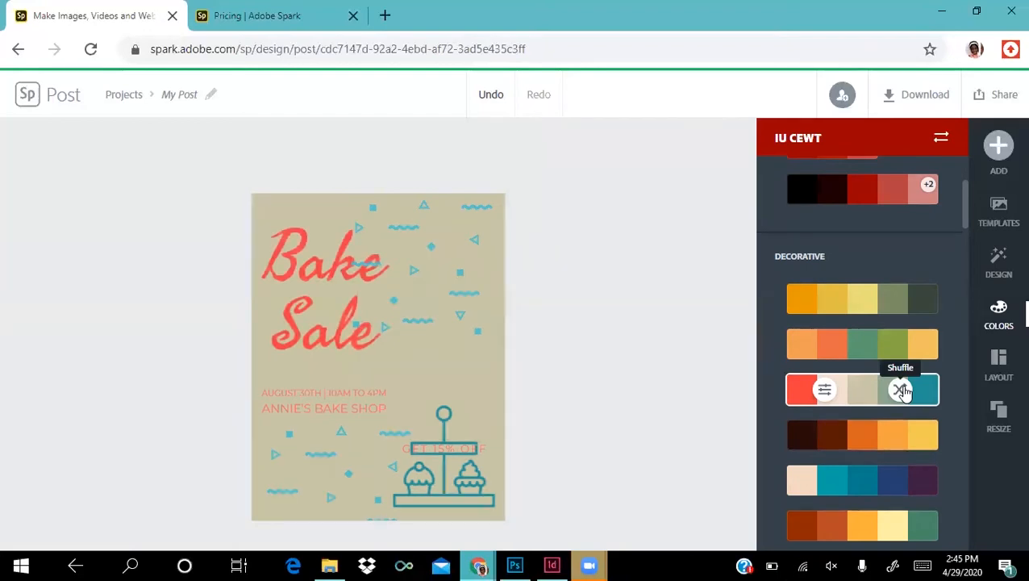
{"action": "left_click", "coordinate": [902, 390]}
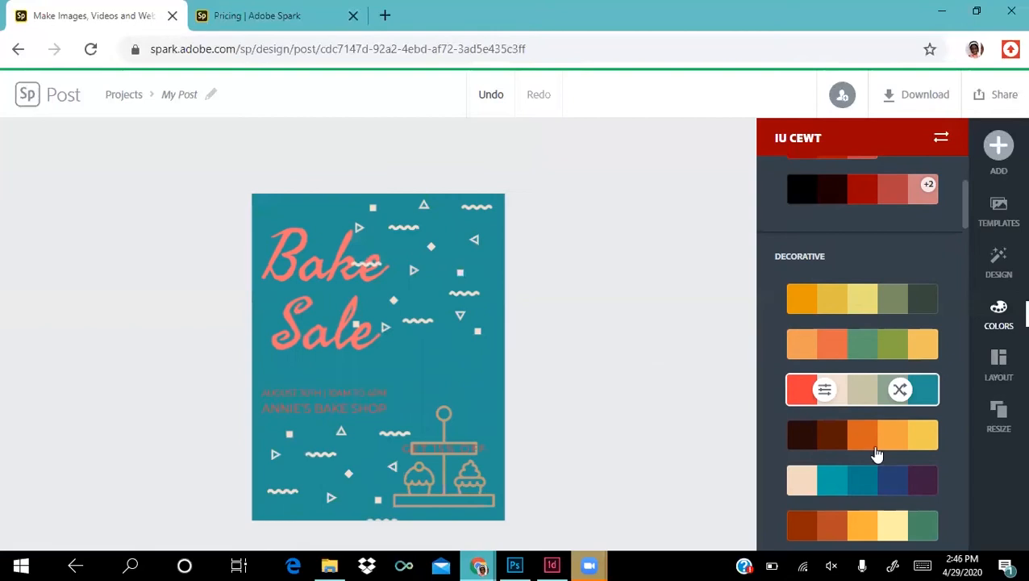
{"action": "scroll", "coordinate": [882, 458], "scroll_direction": "down", "scroll_amount": 2}
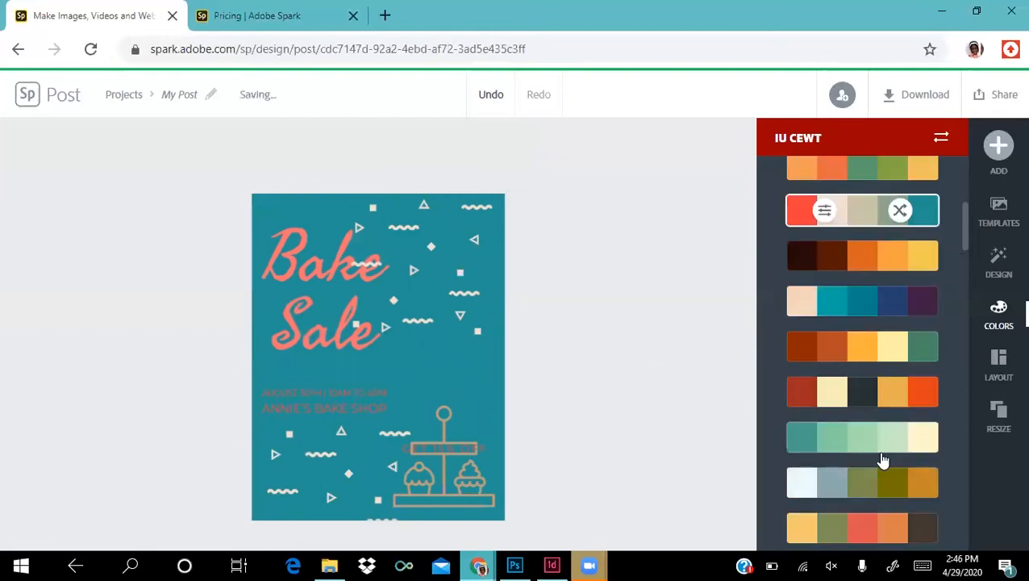
{"action": "scroll", "coordinate": [958, 320], "scroll_direction": "down", "scroll_amount": 3}
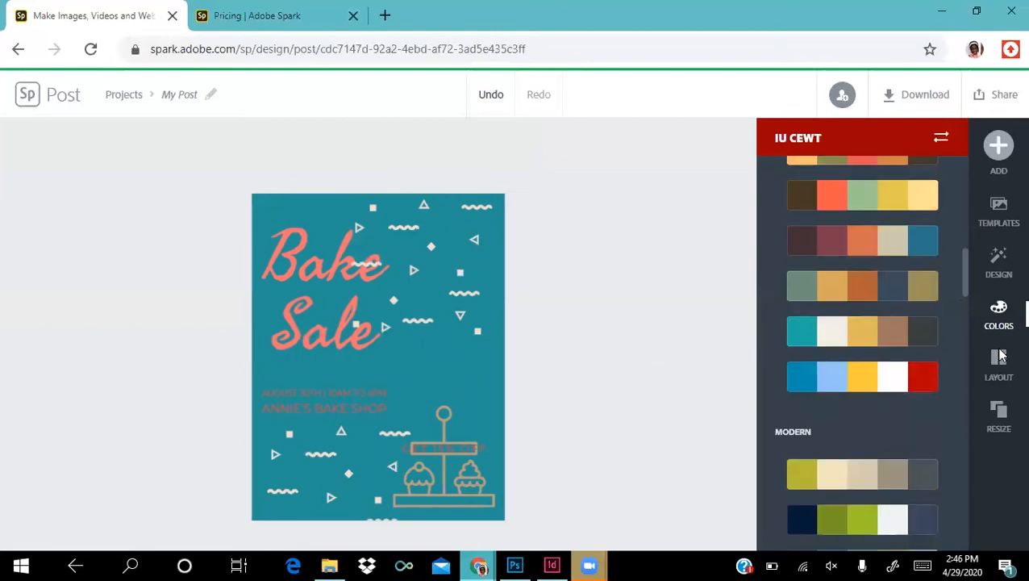
Step: Try the three-band, two-row, centered-box and two-column layouts on the flyer
{"action": "left_click", "coordinate": [999, 367]}
{"action": "scroll", "coordinate": [839, 339], "scroll_direction": "up", "scroll_amount": 4}
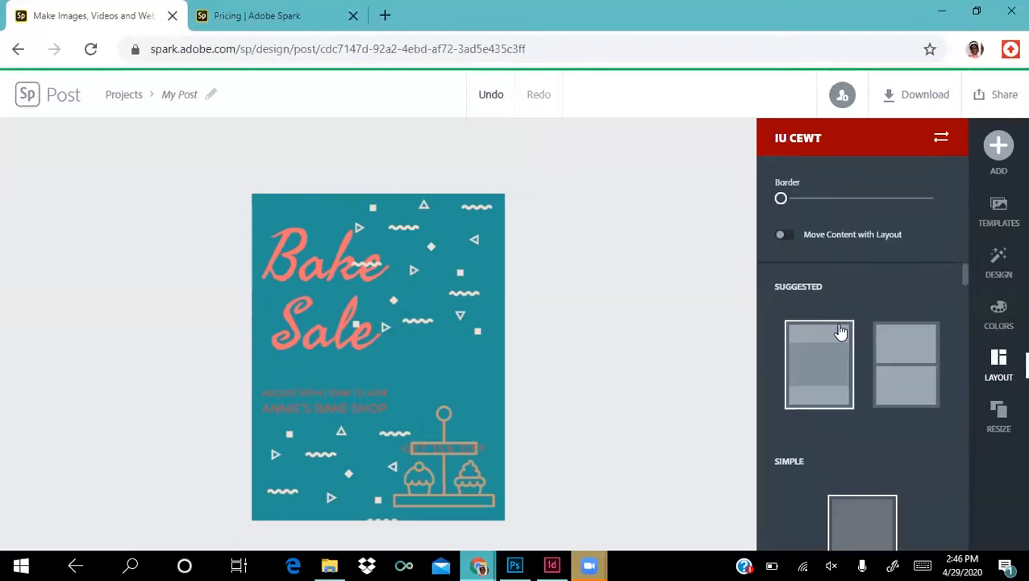
{"action": "left_click", "coordinate": [822, 388]}
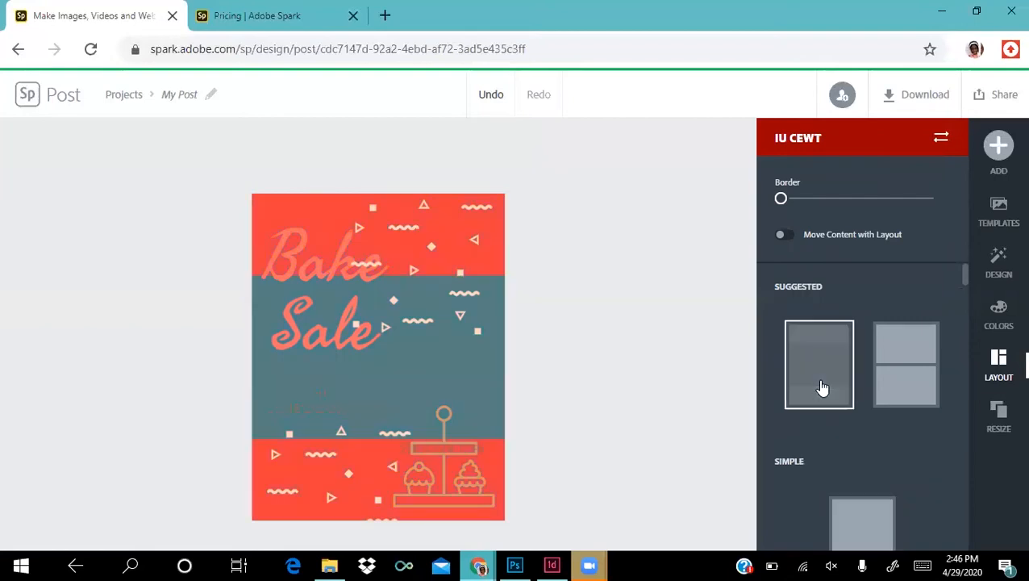
{"action": "left_click", "coordinate": [914, 405]}
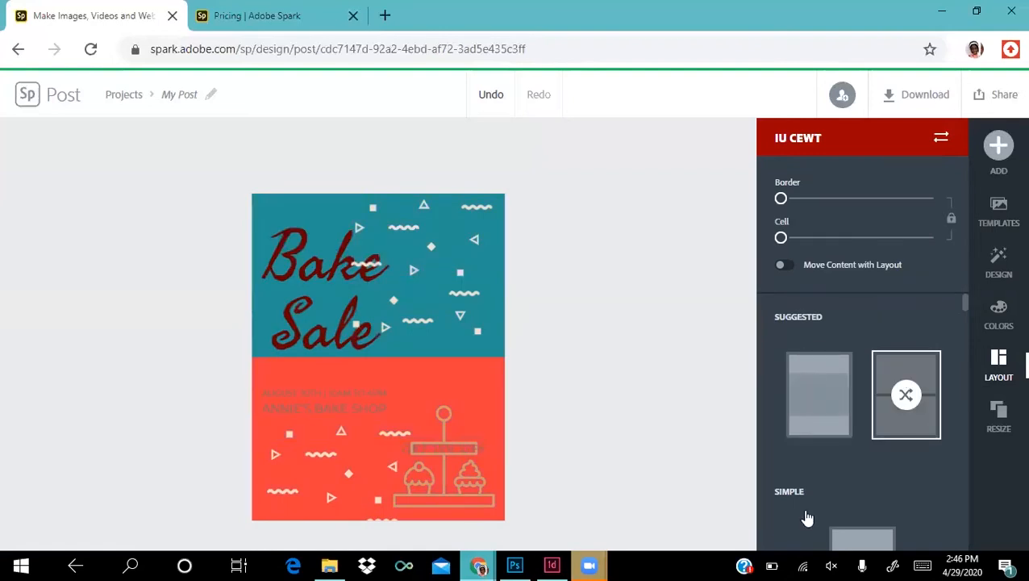
{"action": "scroll", "coordinate": [806, 518], "scroll_direction": "down", "scroll_amount": 4}
{"action": "scroll", "coordinate": [807, 518], "scroll_direction": "up", "scroll_amount": 1}
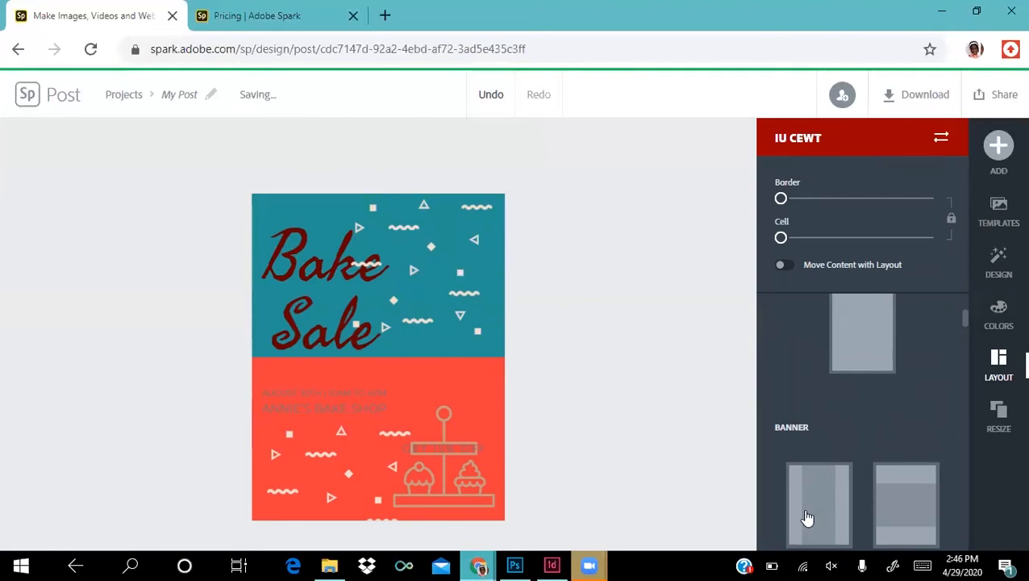
{"action": "scroll", "coordinate": [807, 517], "scroll_direction": "down", "scroll_amount": 2}
{"action": "left_click", "coordinate": [820, 448]}
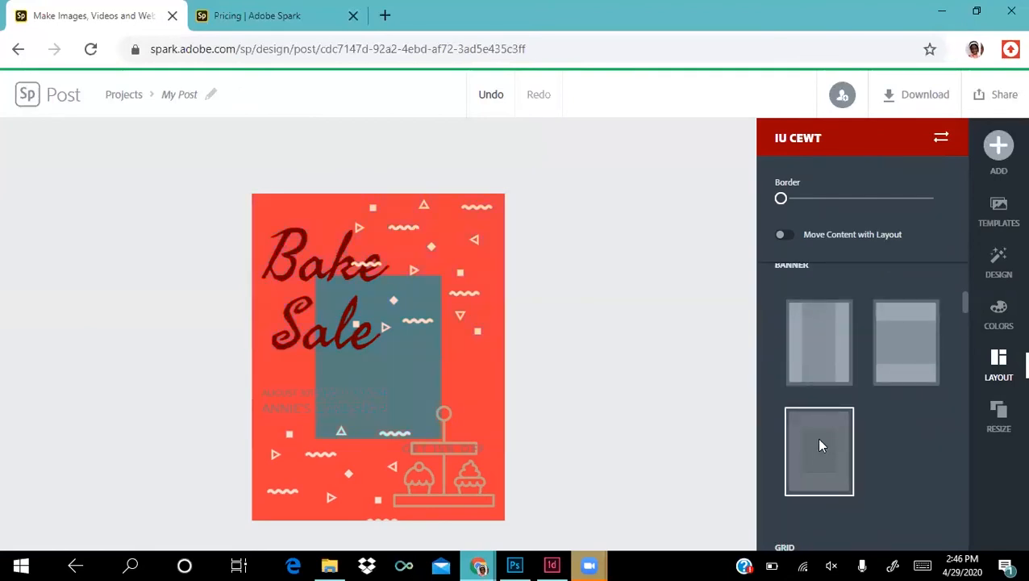
{"action": "scroll", "coordinate": [820, 446], "scroll_direction": "down", "scroll_amount": 2}
{"action": "left_click", "coordinate": [837, 454]}
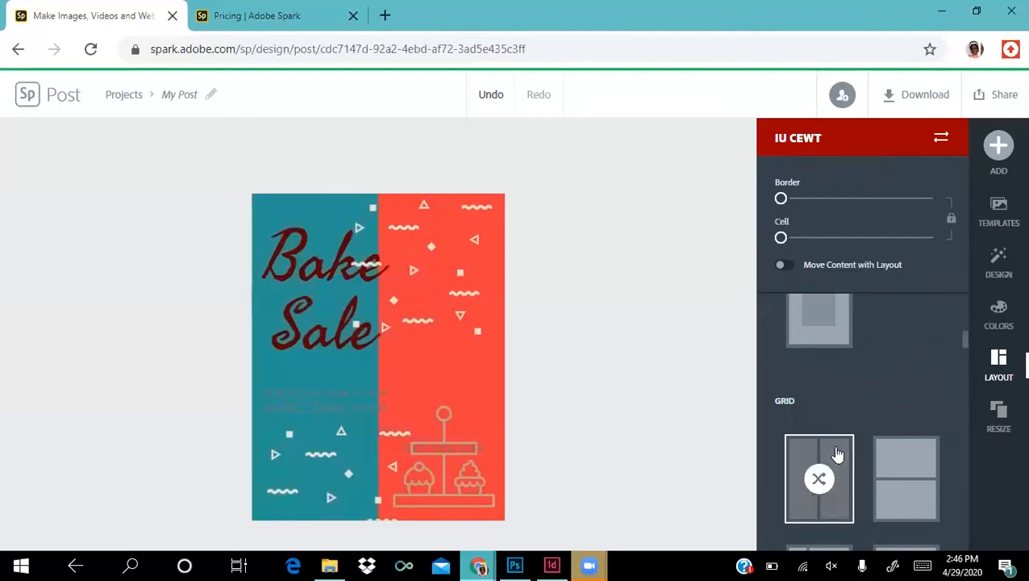
Step: Apply the grid layout with two stacked cells beside one full-height cell to the flyer
{"action": "scroll", "coordinate": [837, 454], "scroll_direction": "down", "scroll_amount": 2}
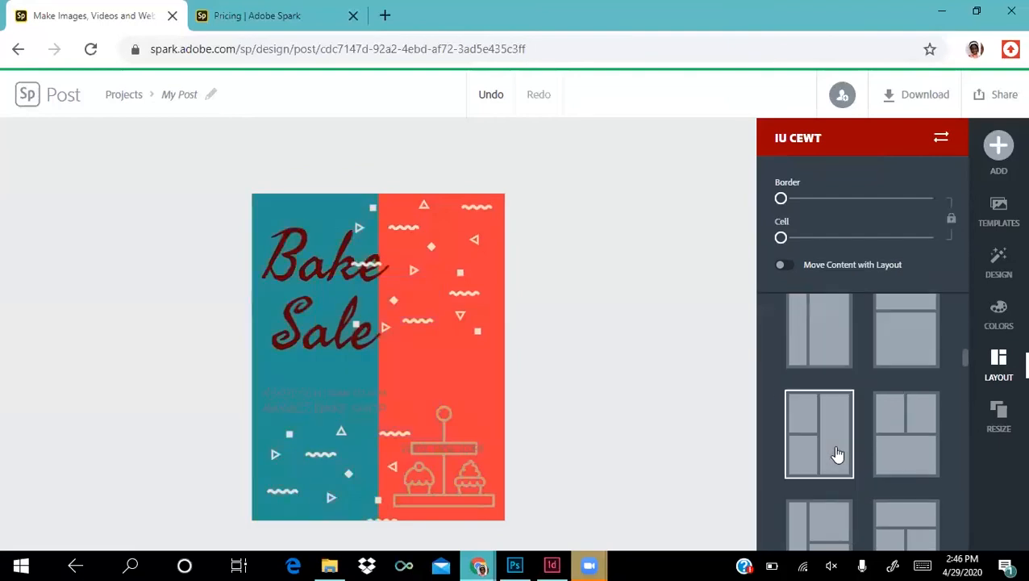
{"action": "scroll", "coordinate": [820, 391], "scroll_direction": "down", "scroll_amount": 1}
{"action": "left_click", "coordinate": [820, 392]}
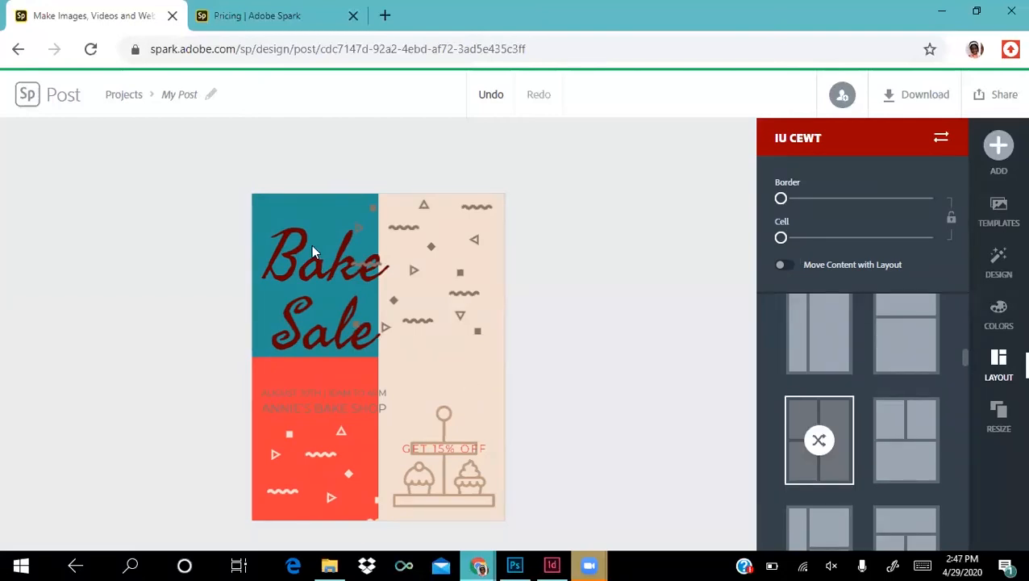
Step: Examine the editing options of the "Bake Sale" title, the upper confetti pattern and the date and shop text
{"action": "left_click", "coordinate": [311, 268]}
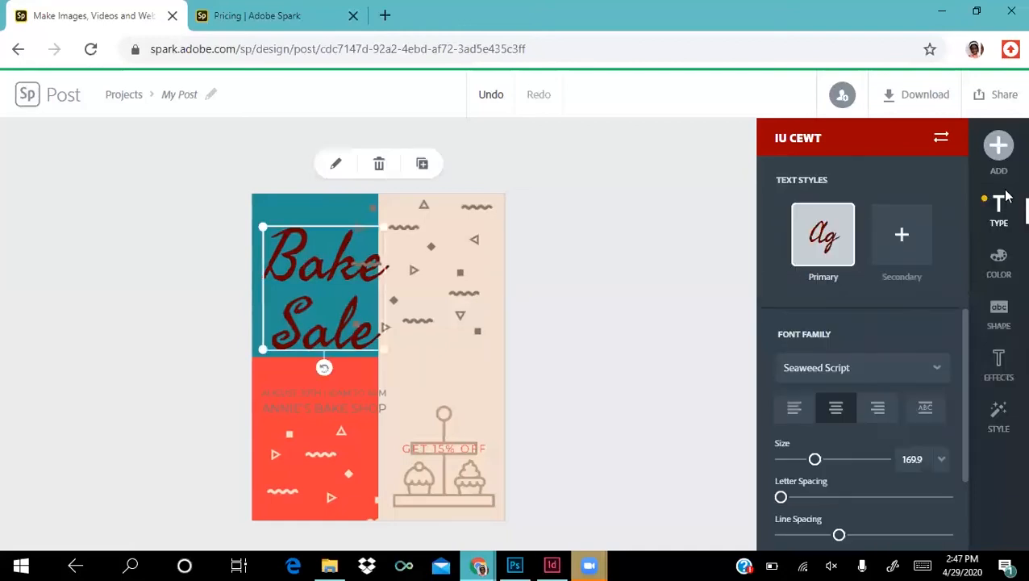
{"action": "left_click", "coordinate": [481, 215]}
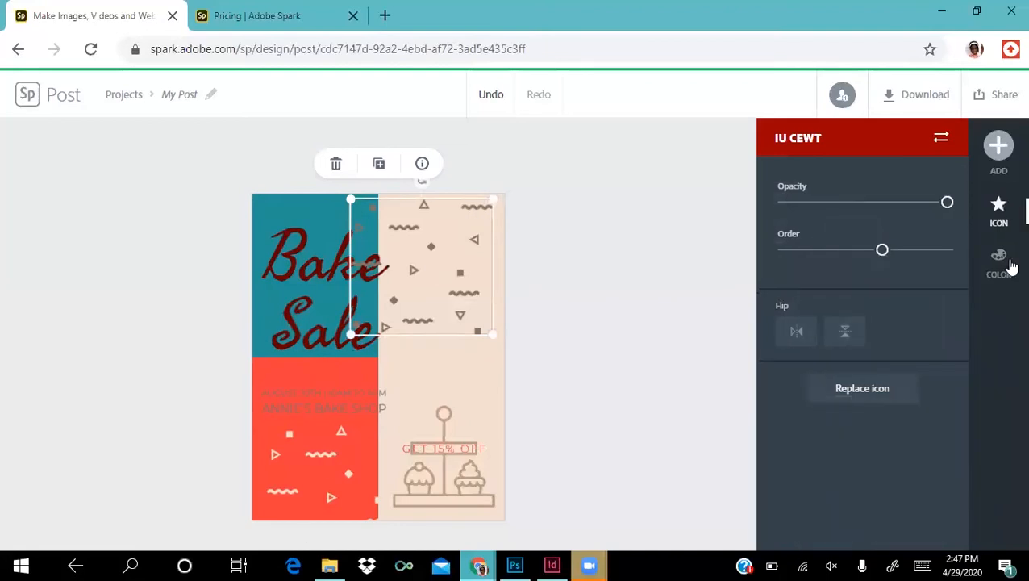
{"action": "left_click", "coordinate": [293, 252]}
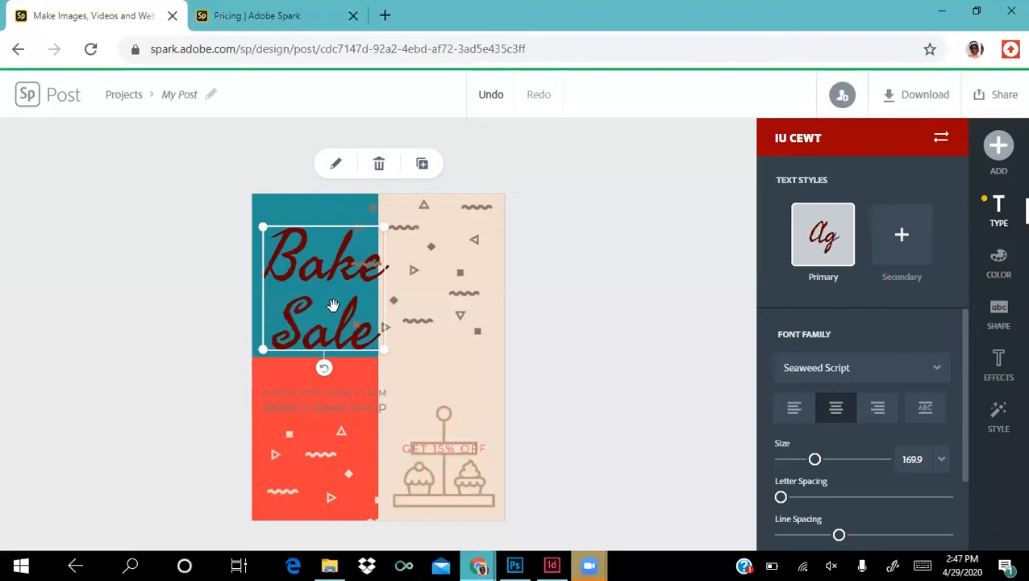
{"action": "left_click", "coordinate": [310, 410]}
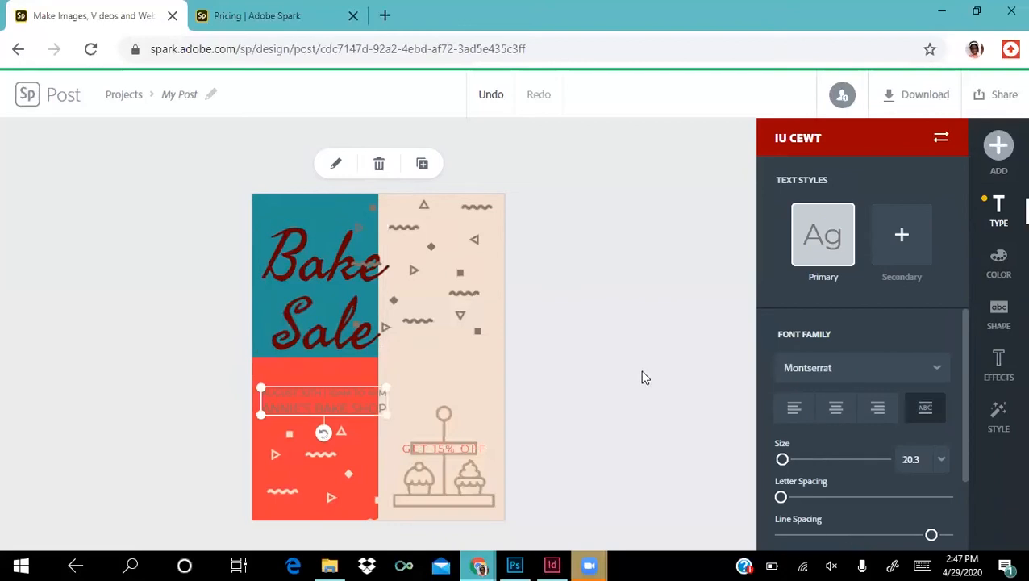
Step: Change the "Bake Sale" title's font to Abril Fatface Regular and move the title within the teal cell
{"action": "left_click", "coordinate": [317, 327]}
{"action": "left_click", "coordinate": [317, 327]}
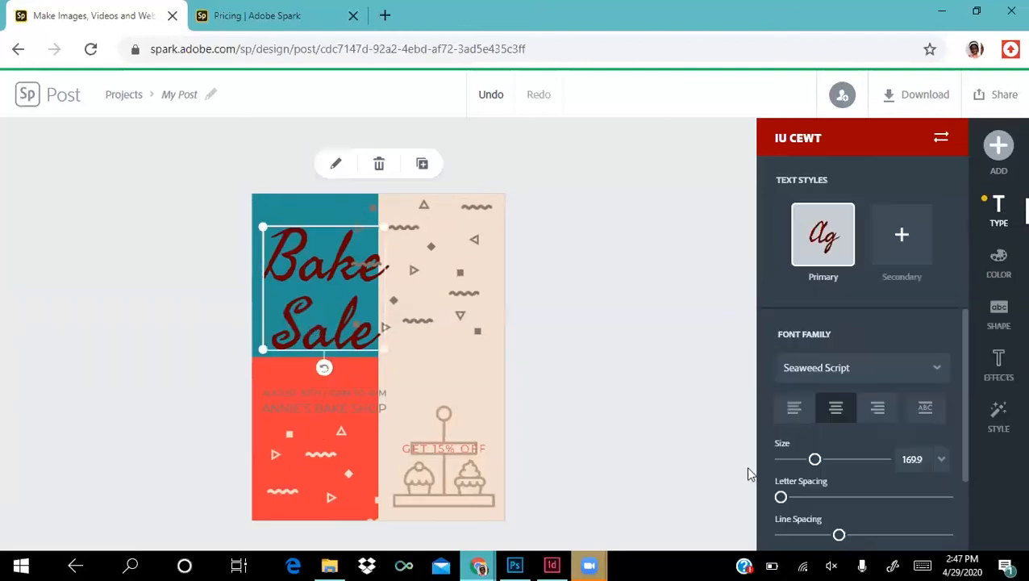
{"action": "left_click", "coordinate": [885, 371]}
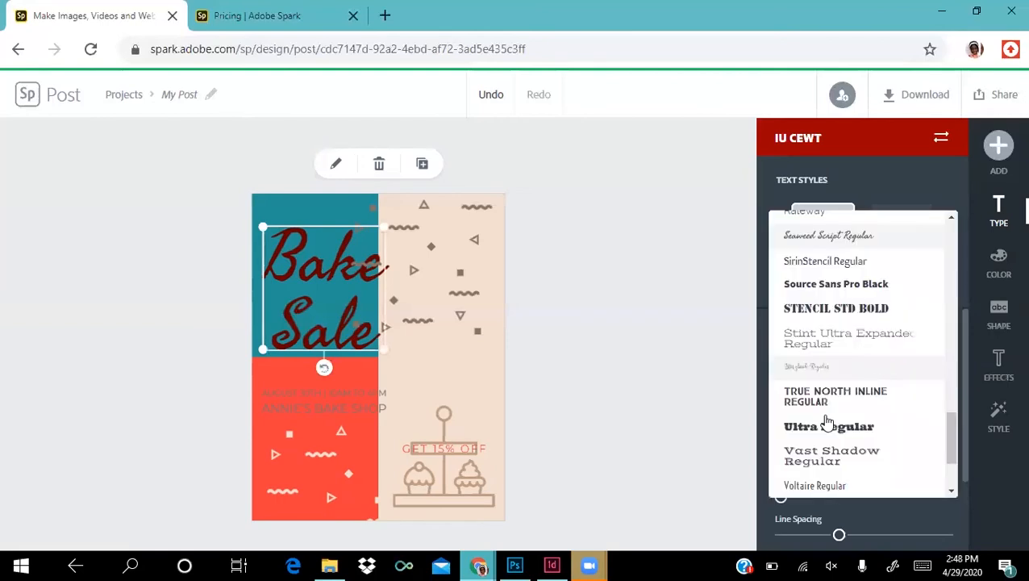
{"action": "scroll", "coordinate": [842, 439], "scroll_direction": "down", "scroll_amount": 2}
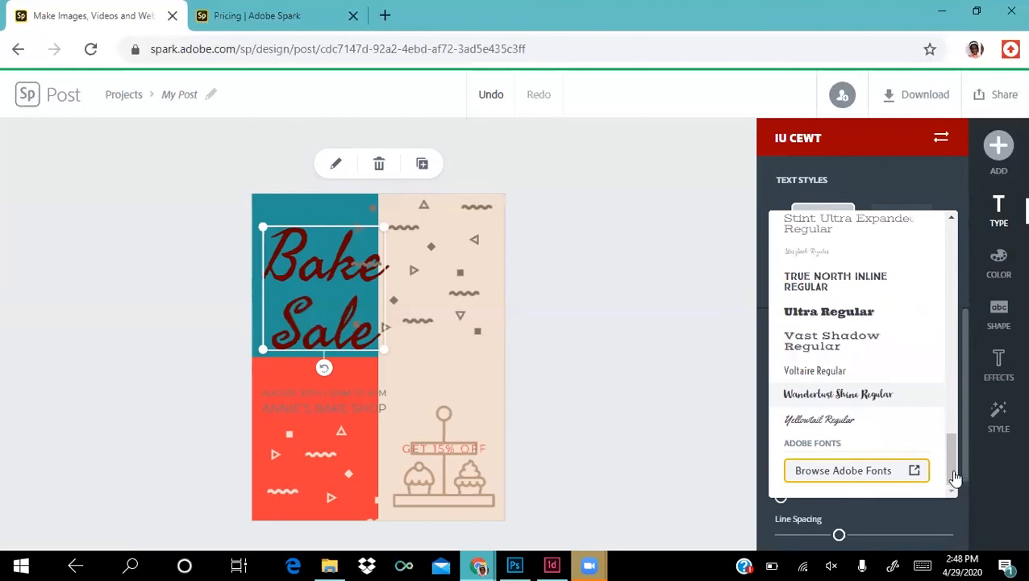
{"action": "scroll", "coordinate": [955, 446], "scroll_direction": "up", "scroll_amount": 2}
{"action": "scroll", "coordinate": [937, 344], "scroll_direction": "up", "scroll_amount": 2}
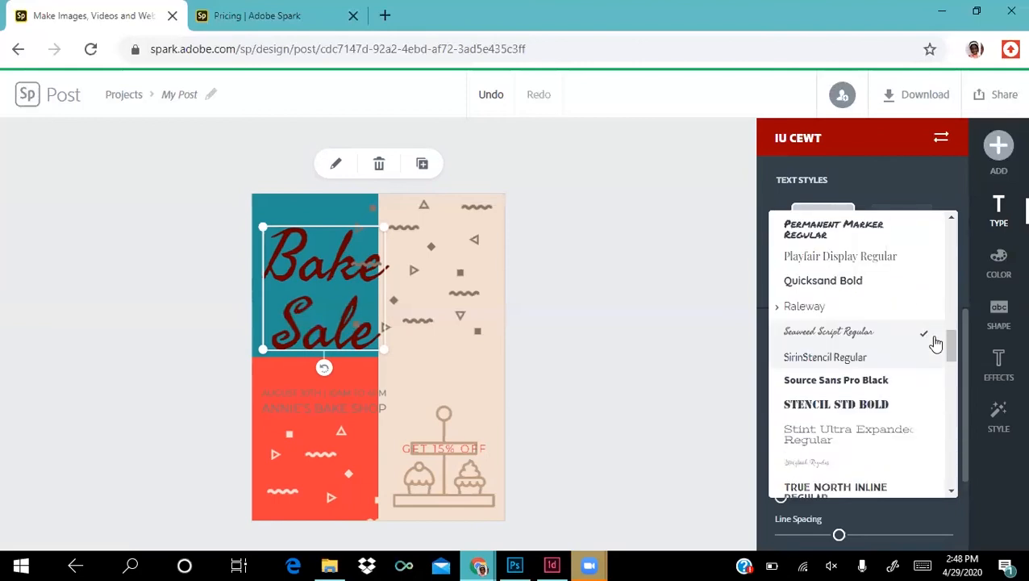
{"action": "left_click_drag", "start_coordinate": [950, 349], "coordinate": [945, 236]}
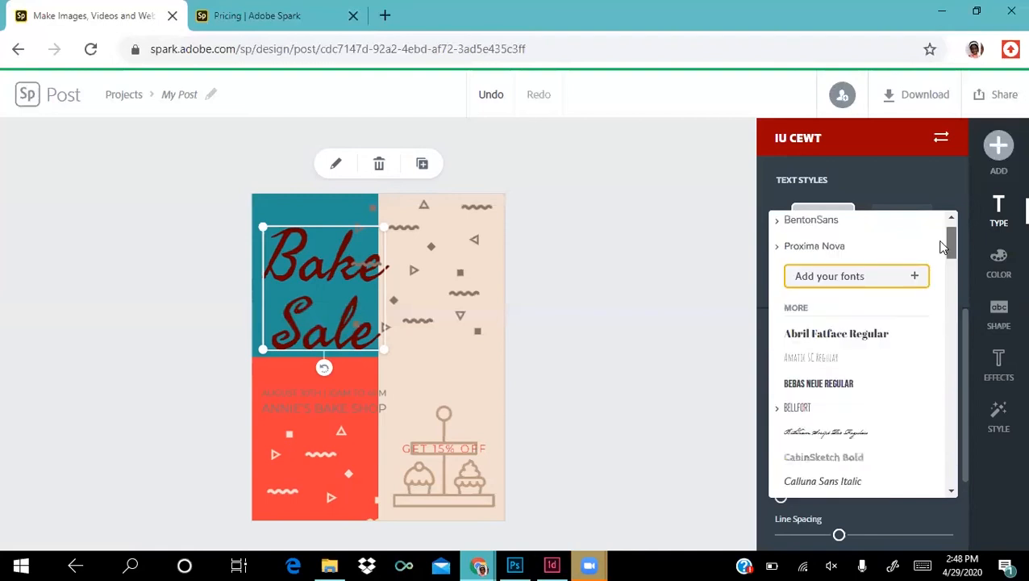
{"action": "scroll", "coordinate": [852, 316], "scroll_direction": "up", "scroll_amount": 1}
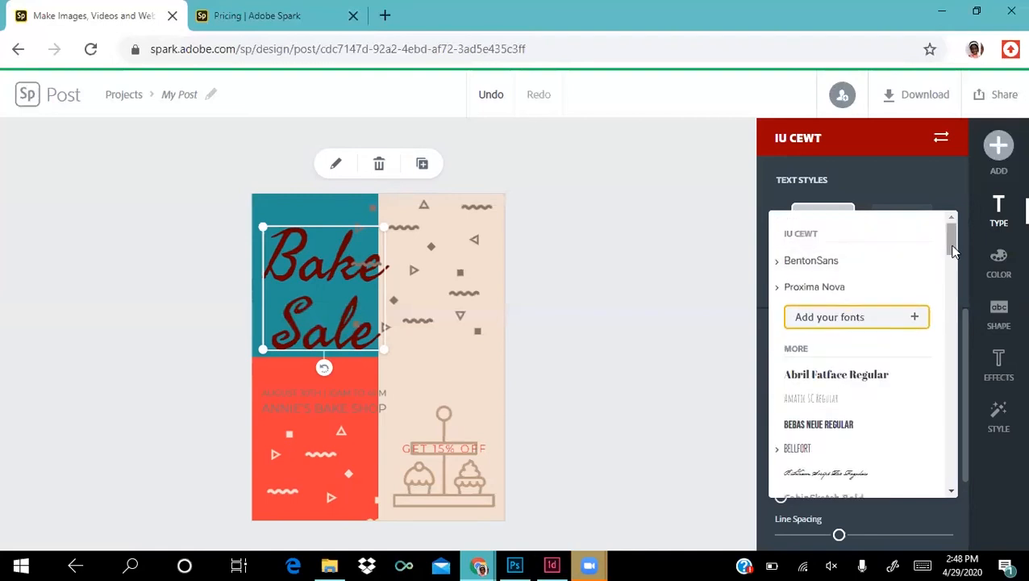
{"action": "left_click_drag", "start_coordinate": [950, 247], "coordinate": [948, 273]}
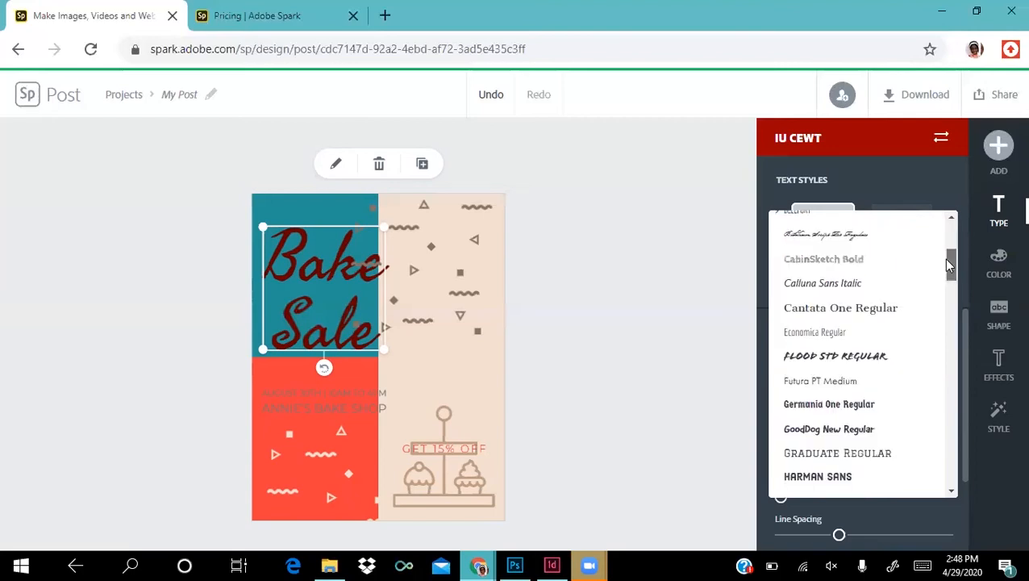
{"action": "scroll", "coordinate": [854, 257], "scroll_direction": "up", "scroll_amount": 2}
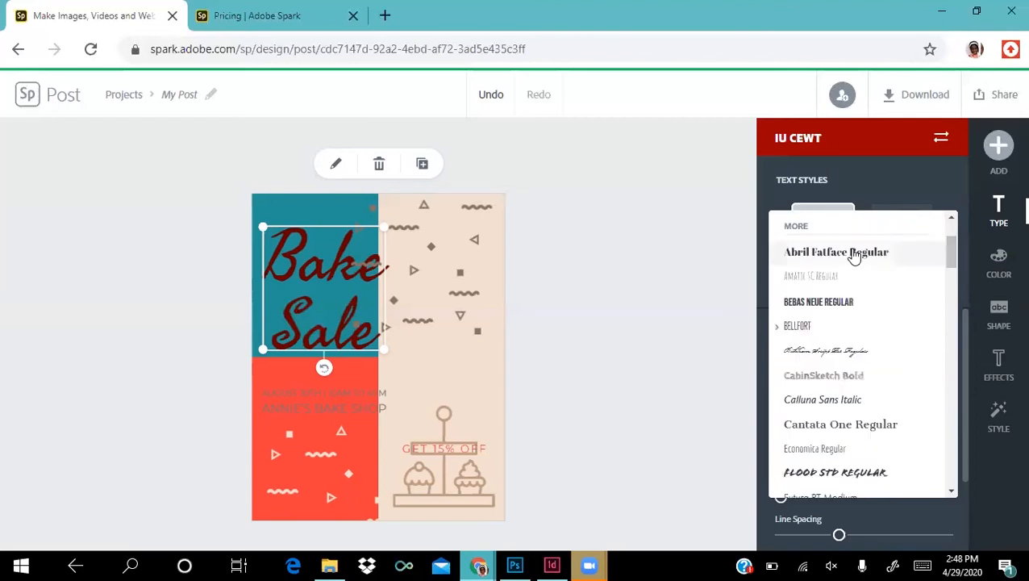
{"action": "left_click", "coordinate": [854, 255]}
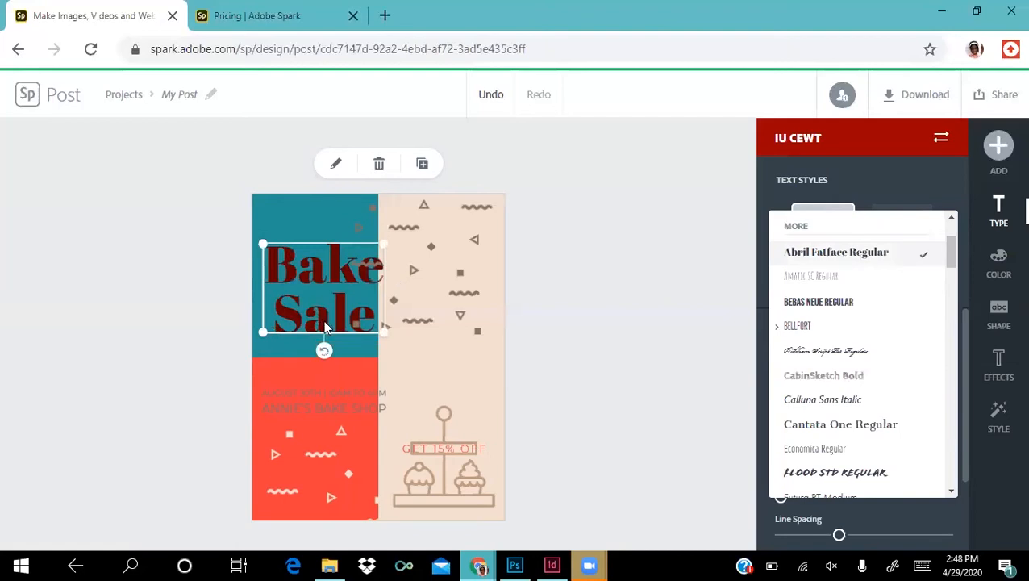
{"action": "left_click_drag", "start_coordinate": [322, 323], "coordinate": [304, 326]}
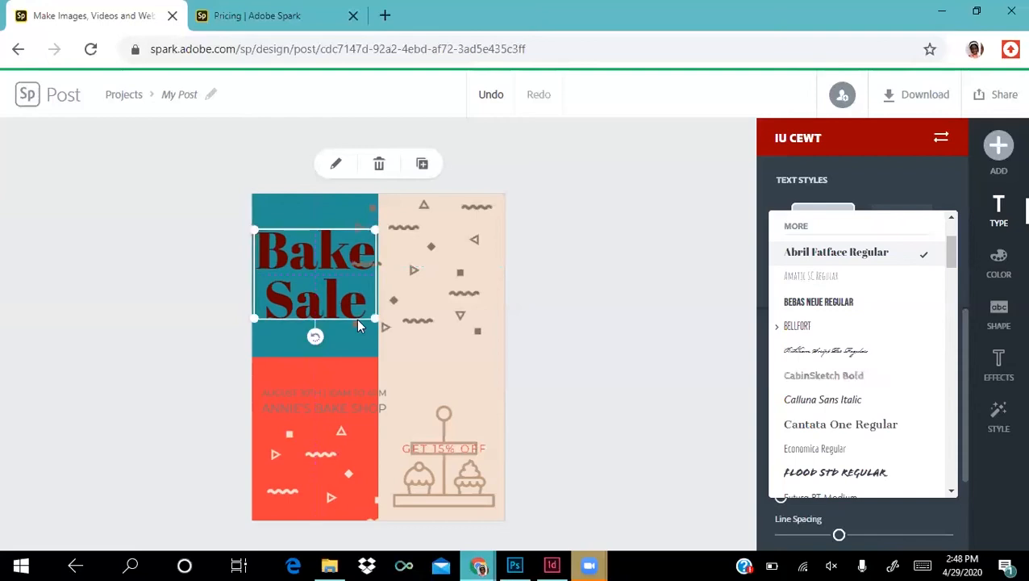
{"action": "left_click", "coordinate": [932, 179]}
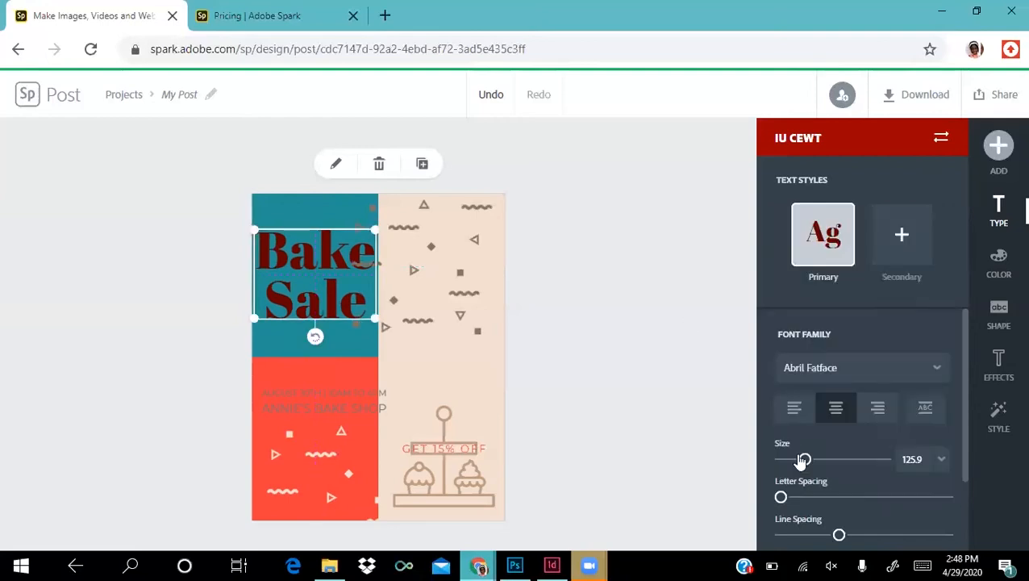
Step: Set the "Bake Sale" title's size to 107 and slightly widen its letter spacing
{"action": "left_click_drag", "start_coordinate": [803, 460], "coordinate": [805, 458]}
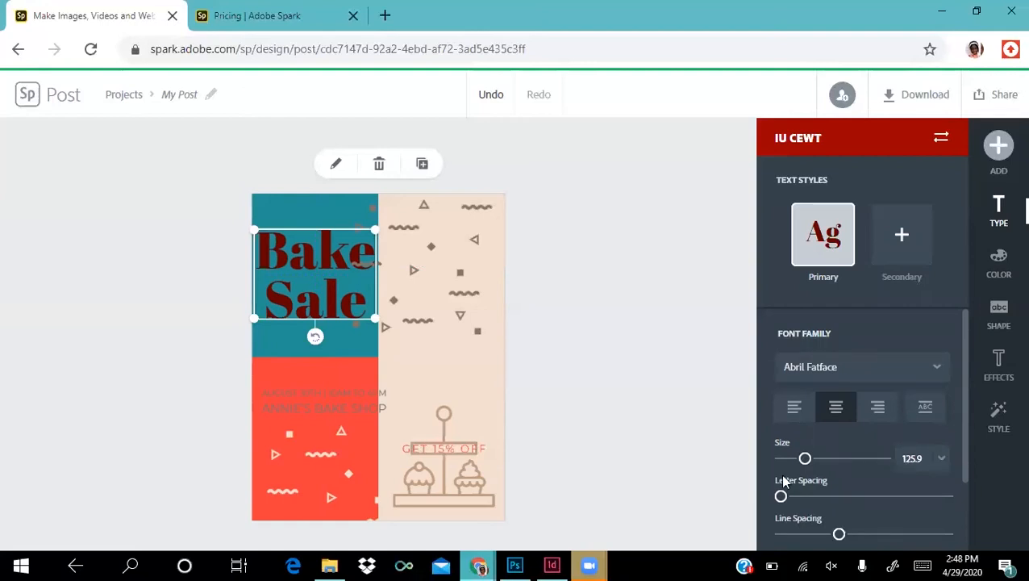
{"action": "left_click_drag", "start_coordinate": [805, 459], "coordinate": [801, 459]}
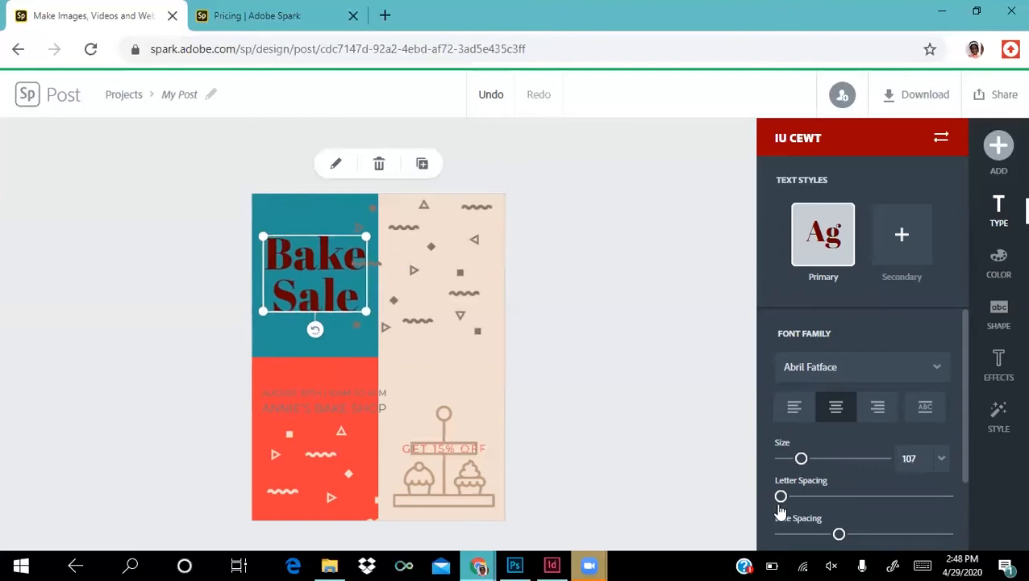
{"action": "left_click_drag", "start_coordinate": [781, 497], "coordinate": [790, 497]}
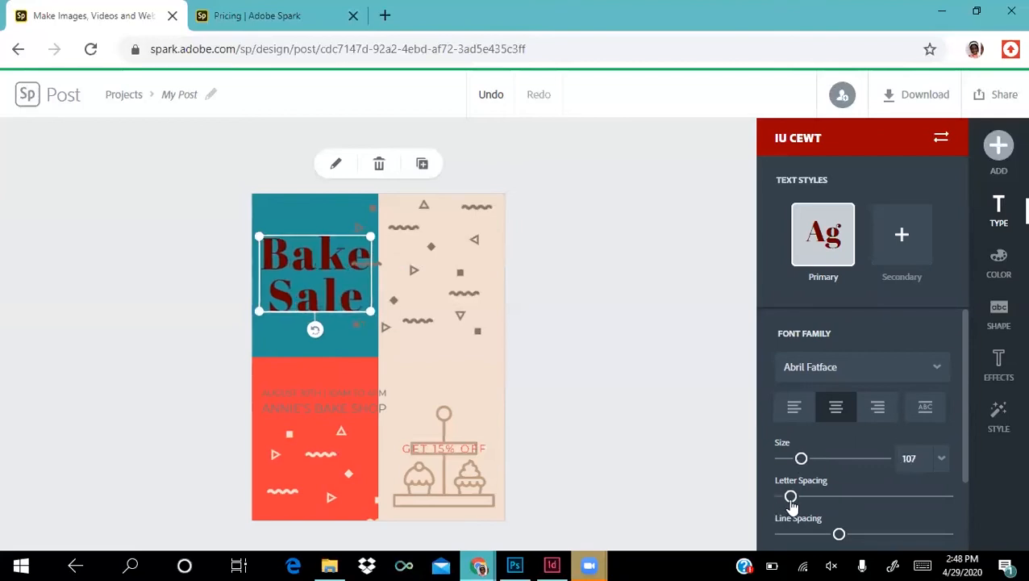
{"action": "scroll", "coordinate": [793, 507], "scroll_direction": "down", "scroll_amount": 1}
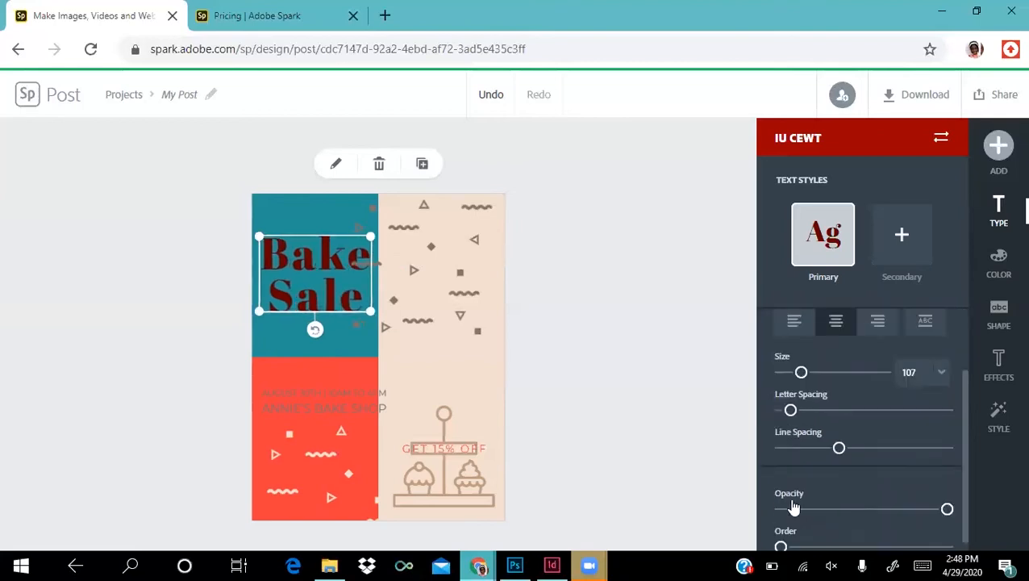
Step: Increase the line spacing of the "Bake Sale" title
{"action": "left_click_drag", "start_coordinate": [839, 452], "coordinate": [880, 448]}
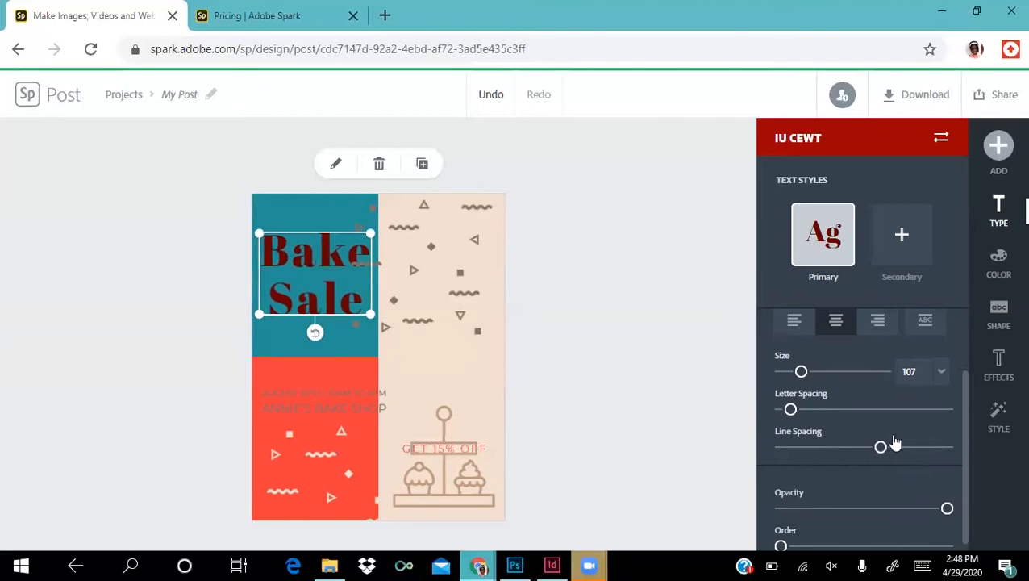
Step: Try lower opacities on the "Bake Sale" title, including 75% and 26%, and restore it to full opacity
{"action": "scroll", "coordinate": [894, 443], "scroll_direction": "down", "scroll_amount": 1}
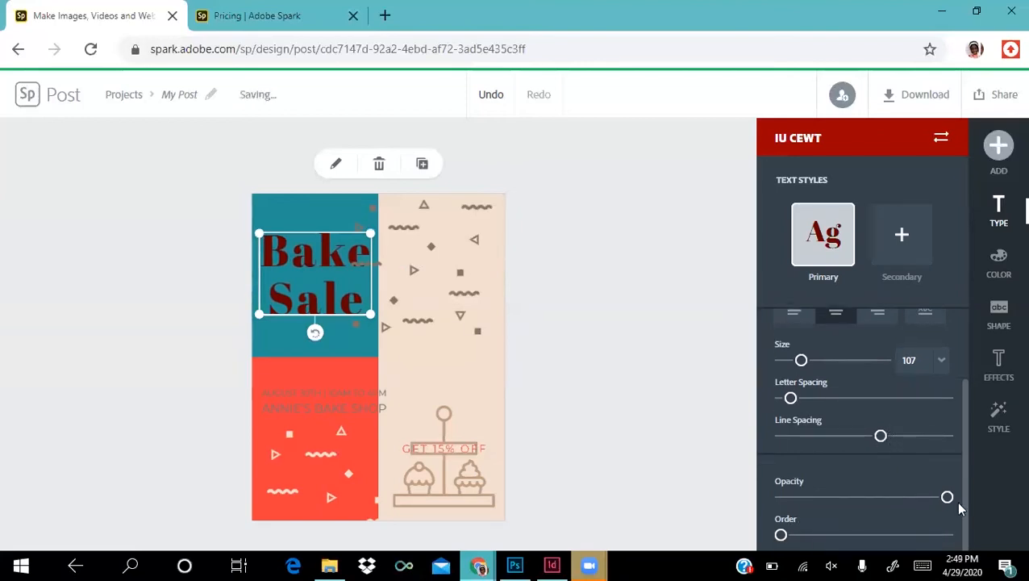
{"action": "left_click_drag", "start_coordinate": [948, 497], "coordinate": [903, 514]}
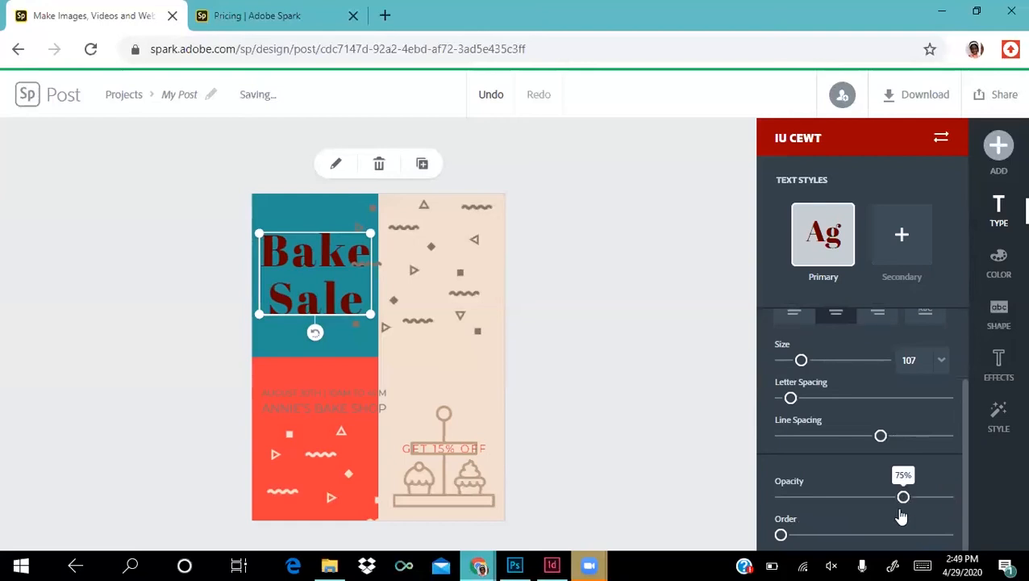
{"action": "left_click", "coordinate": [816, 499]}
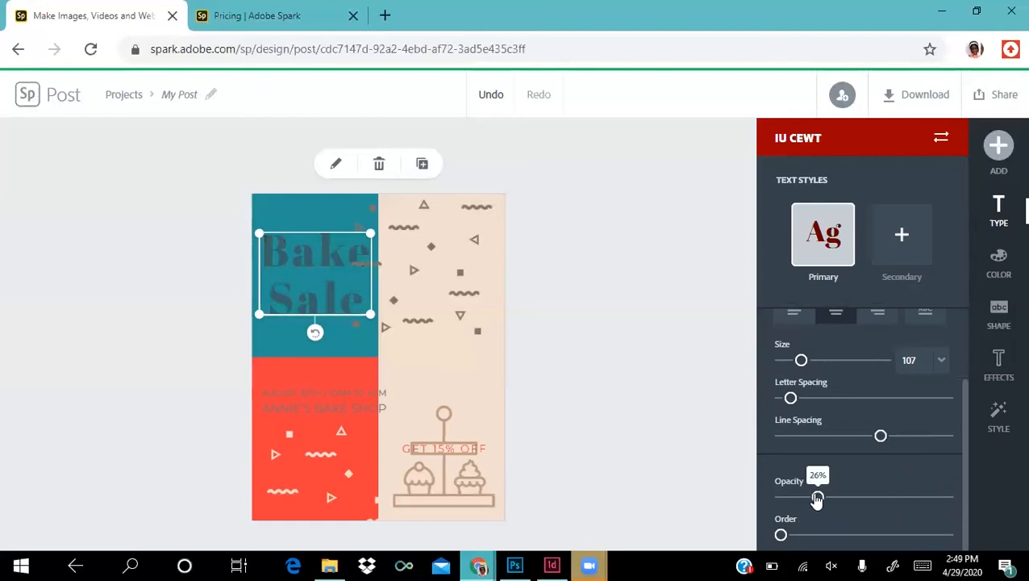
{"action": "left_click_drag", "start_coordinate": [816, 498], "coordinate": [813, 498]}
{"action": "left_click", "coordinate": [785, 496]}
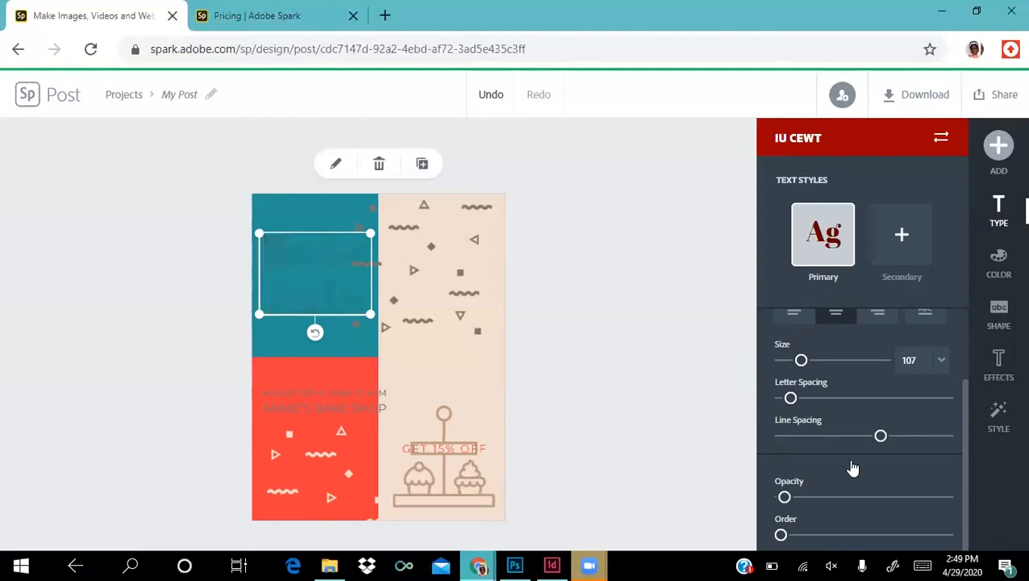
{"action": "left_click", "coordinate": [948, 497]}
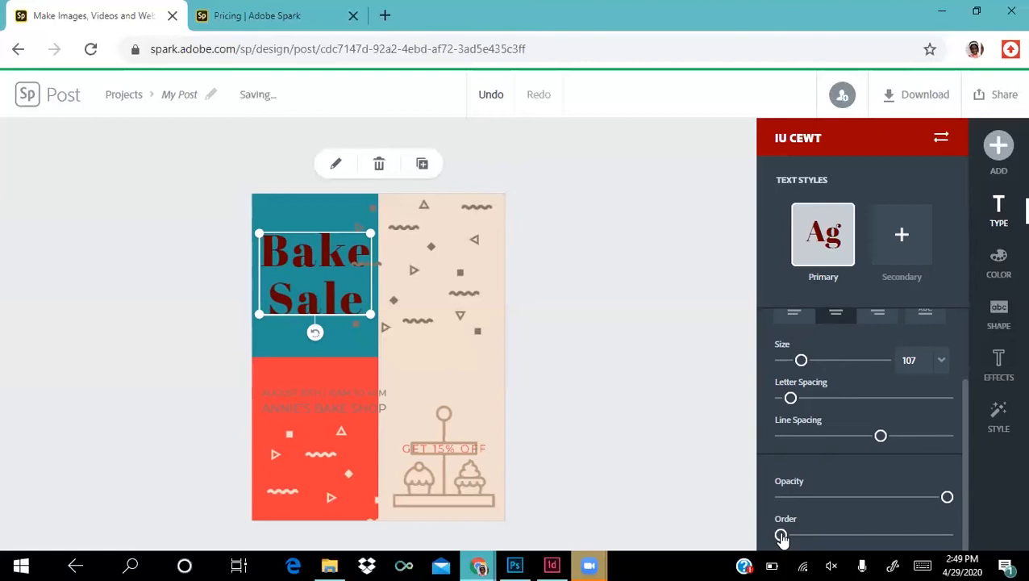
Step: Bring the "Bake Sale" title to the front and shift the upper confetti pattern so that it overlaps the title
{"action": "left_click_drag", "start_coordinate": [781, 537], "coordinate": [964, 540]}
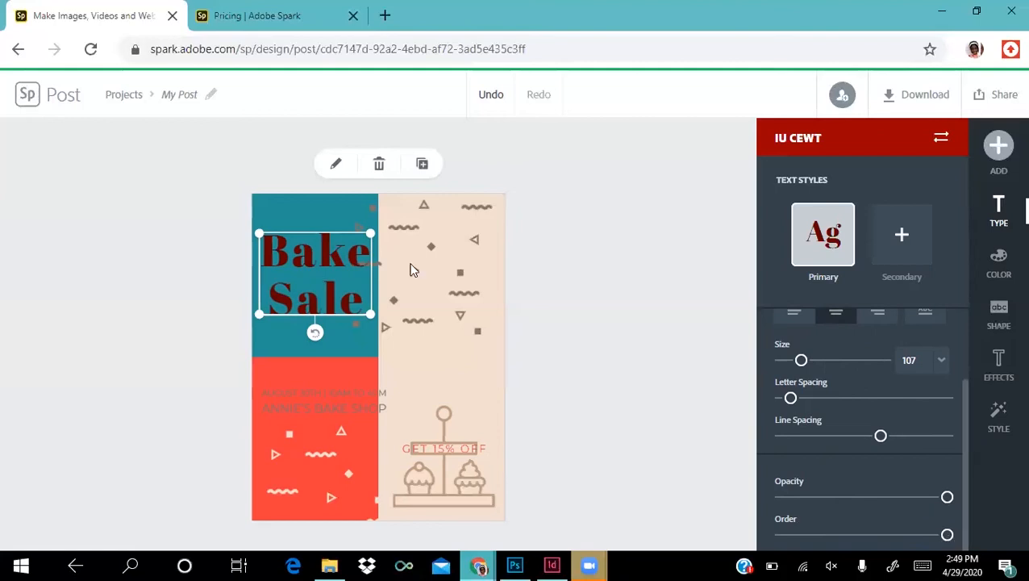
{"action": "left_click_drag", "start_coordinate": [408, 268], "coordinate": [389, 241]}
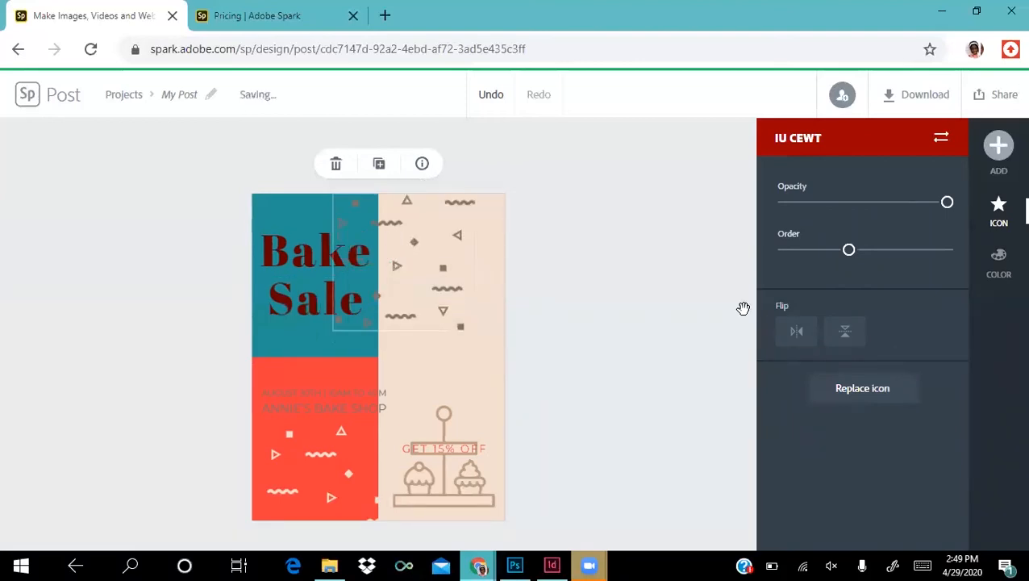
Step: Send the "Bake Sale" title to the back of the stacking order and move the upper confetti pattern off it into the beige cell
{"action": "left_click", "coordinate": [274, 296]}
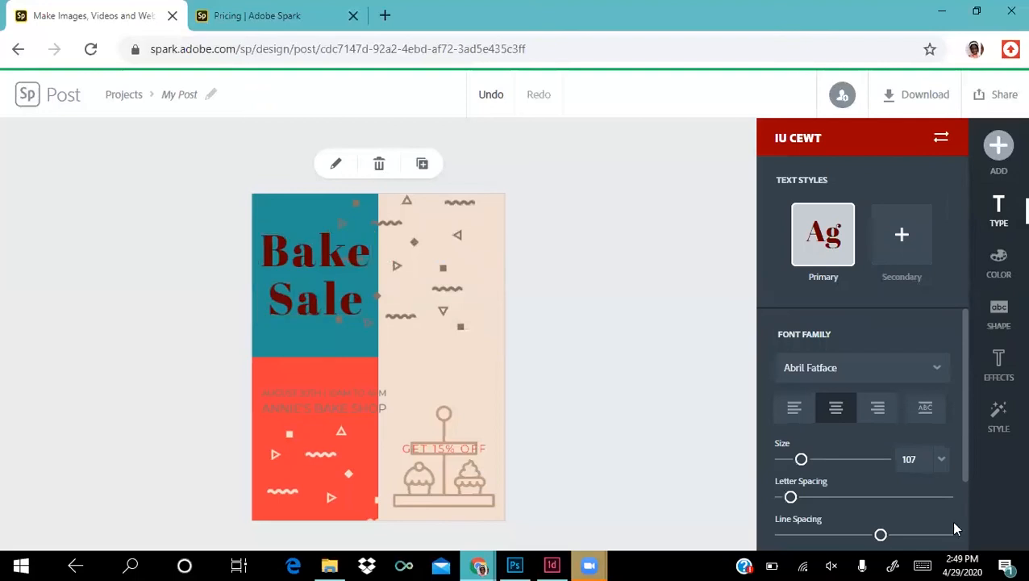
{"action": "scroll", "coordinate": [956, 526], "scroll_direction": "down", "scroll_amount": 1}
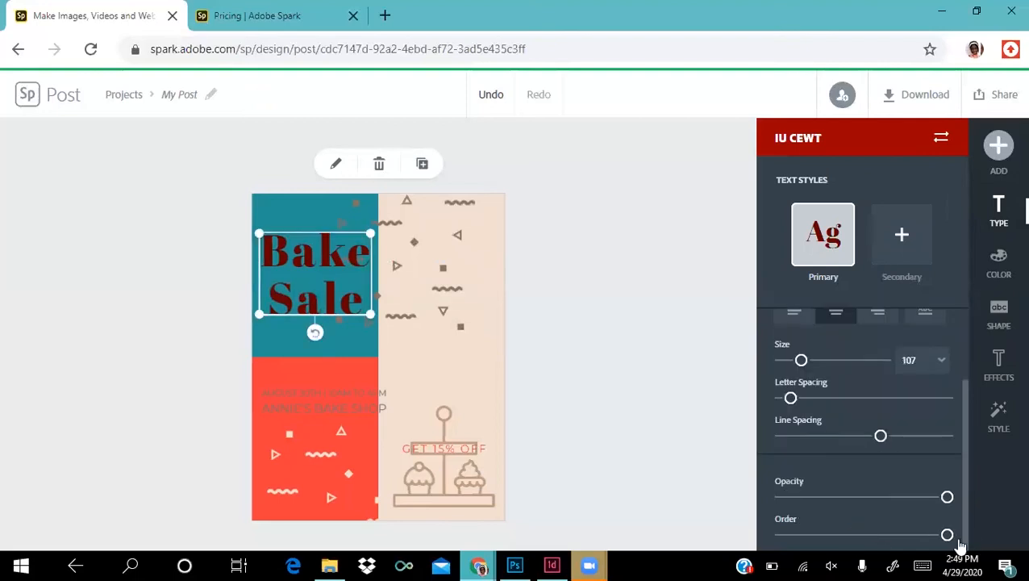
{"action": "left_click", "coordinate": [833, 535]}
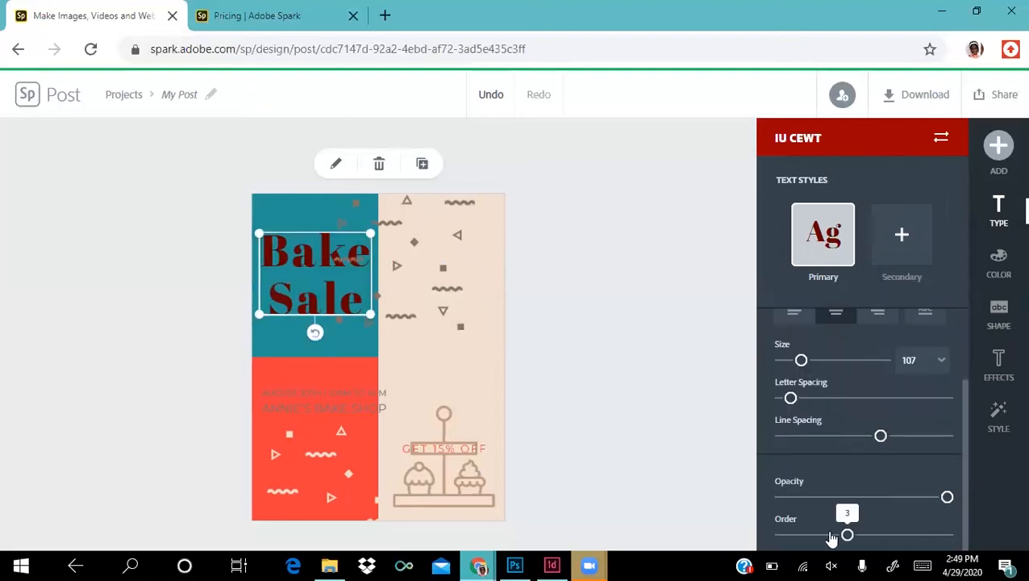
{"action": "left_click", "coordinate": [816, 536]}
{"action": "left_click", "coordinate": [779, 537]}
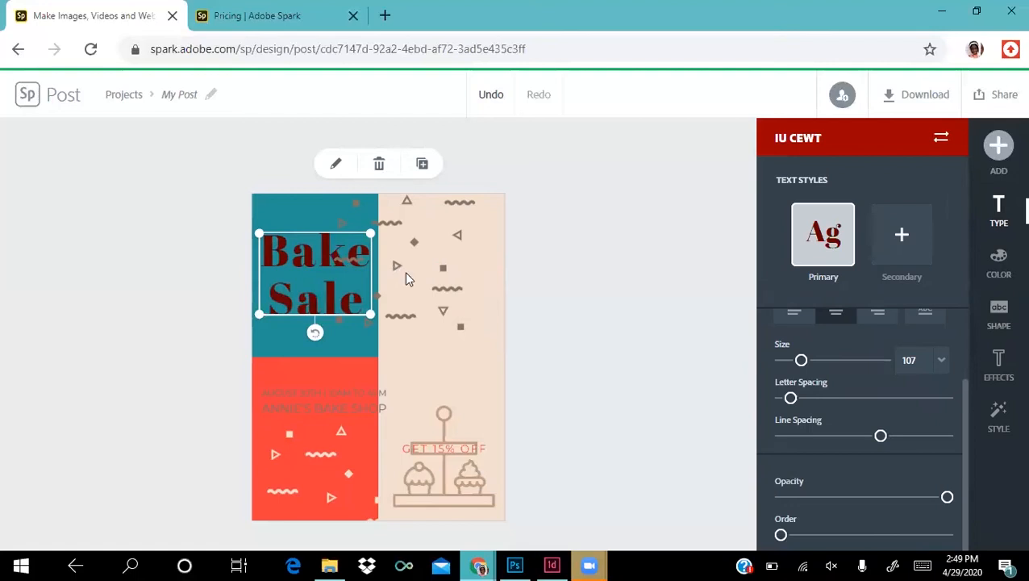
{"action": "left_click_drag", "start_coordinate": [405, 272], "coordinate": [427, 276]}
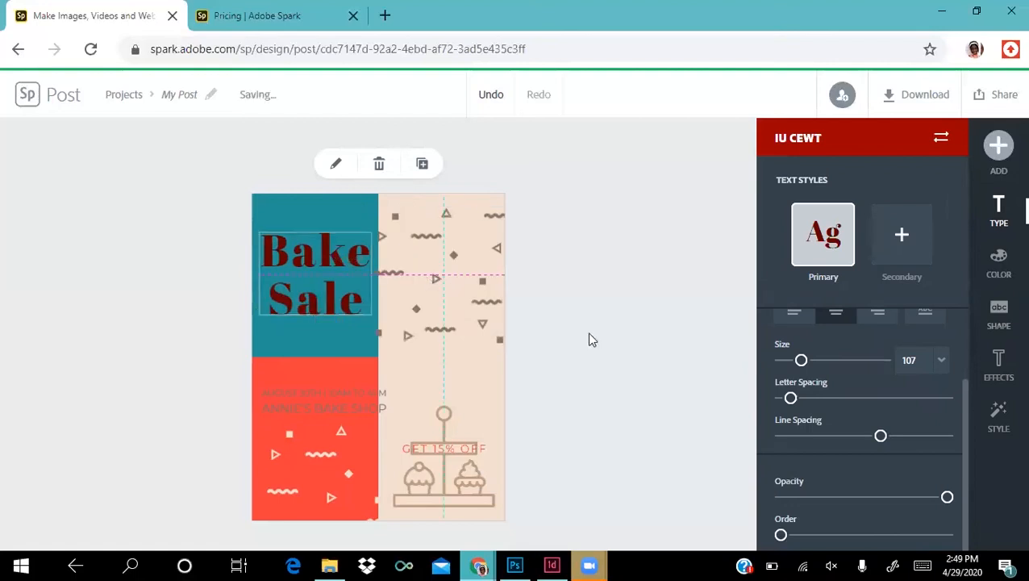
Step: Change the font of the date and shop text to Source Sans Pro Black
{"action": "left_click", "coordinate": [297, 412]}
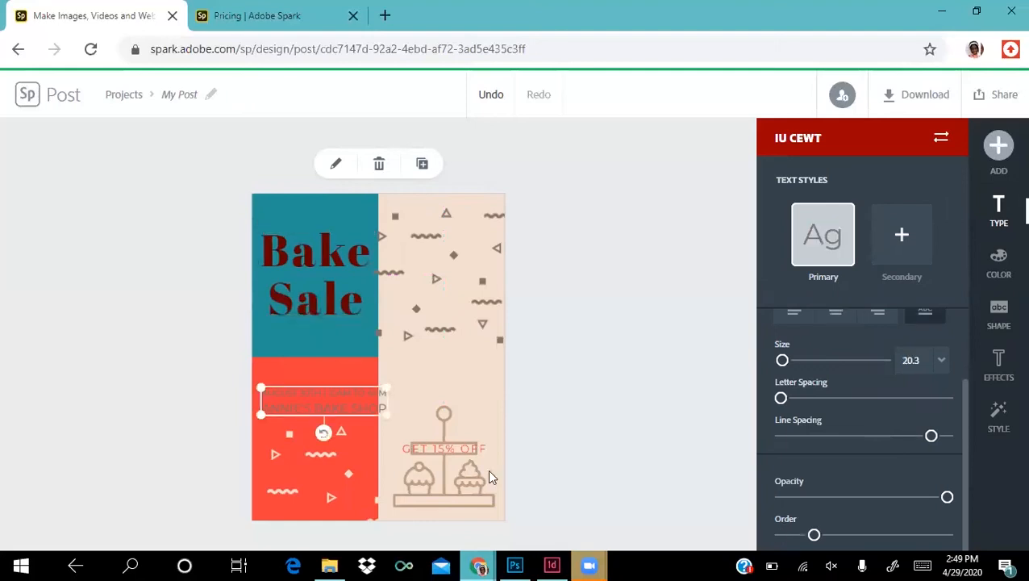
{"action": "scroll", "coordinate": [805, 372], "scroll_direction": "up", "scroll_amount": 3}
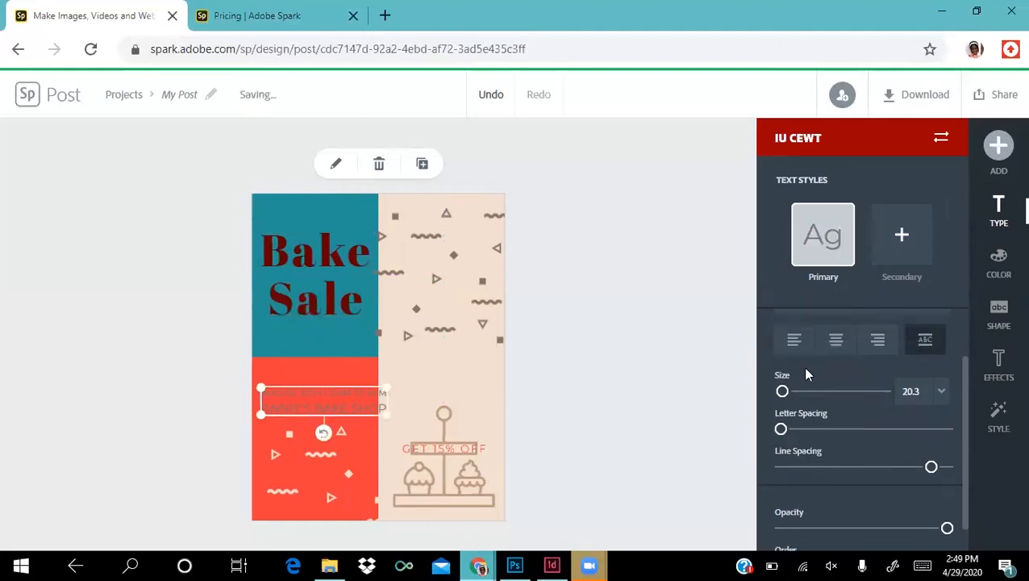
{"action": "left_click", "coordinate": [846, 372]}
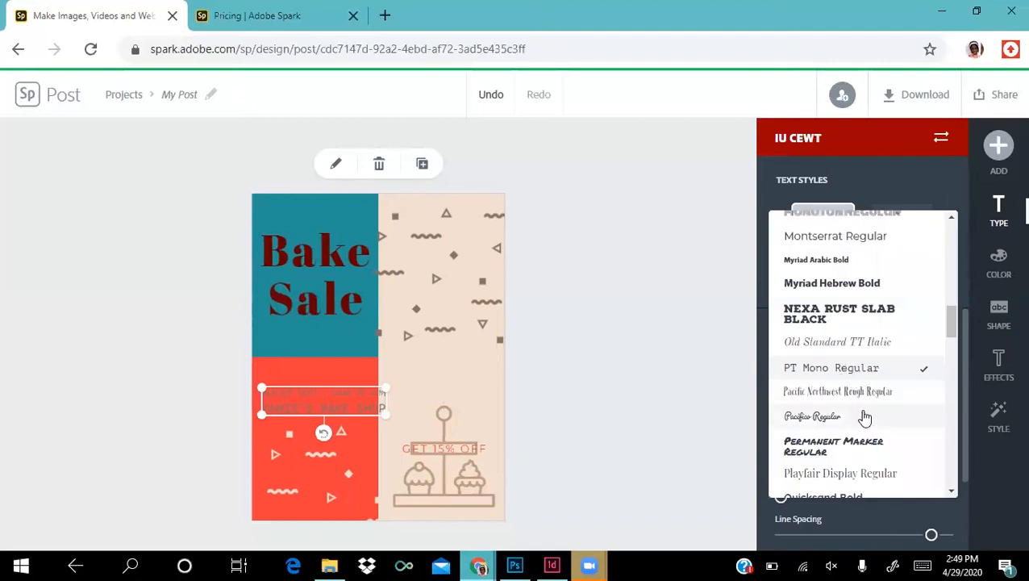
{"action": "scroll", "coordinate": [864, 417], "scroll_direction": "down", "scroll_amount": 3}
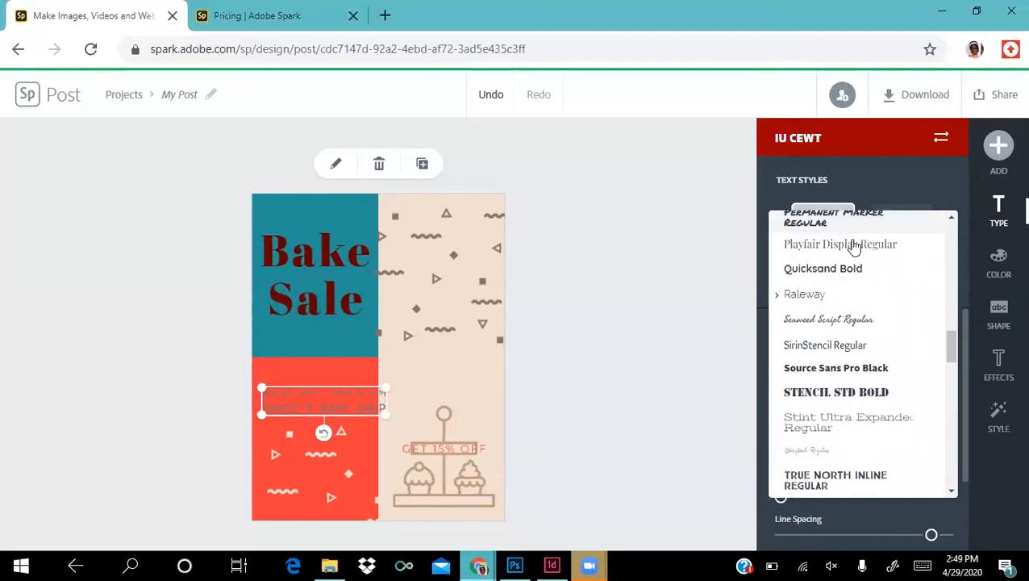
{"action": "left_click", "coordinate": [854, 246]}
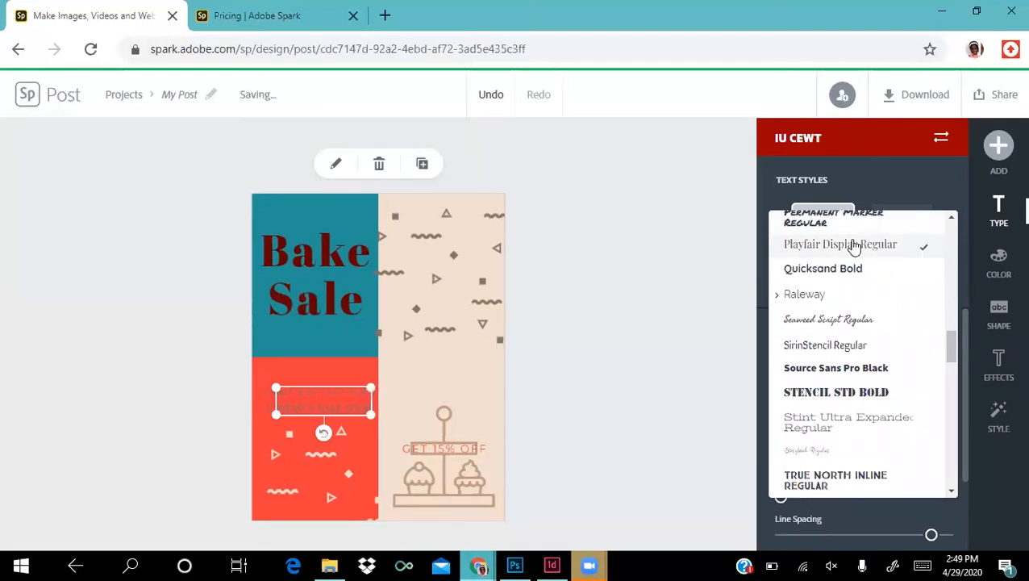
{"action": "left_click", "coordinate": [860, 369]}
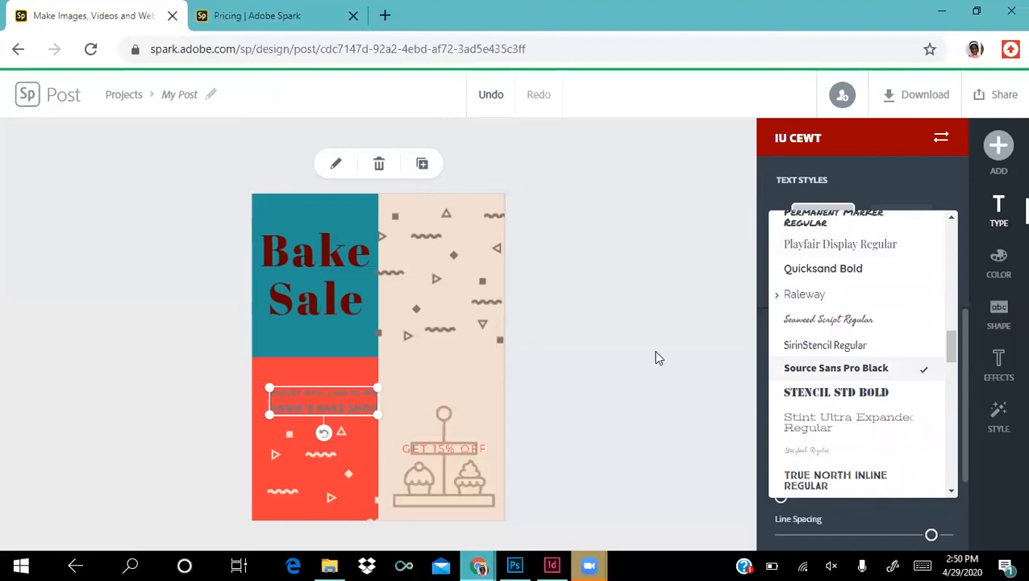
{"action": "left_click", "coordinate": [458, 416]}
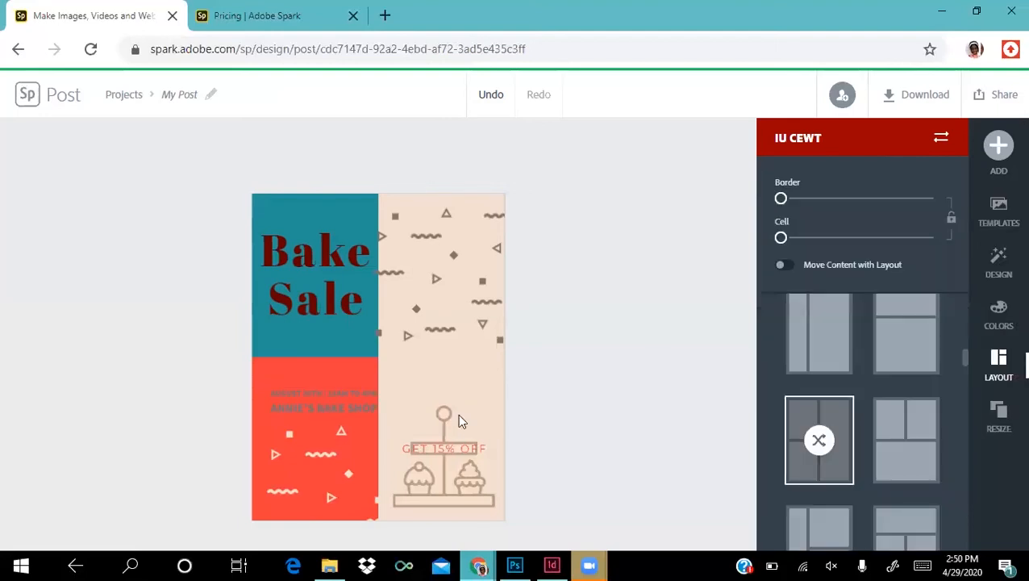
Step: Set the size of the date and shop text to 30
{"action": "left_click", "coordinate": [352, 407]}
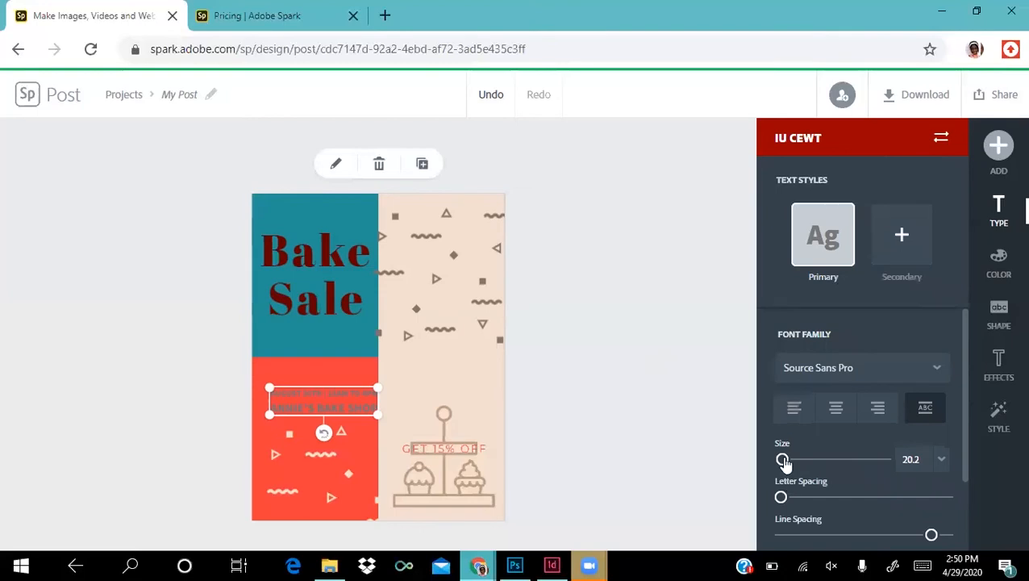
{"action": "left_click", "coordinate": [795, 461]}
{"action": "left_click_drag", "start_coordinate": [790, 463], "coordinate": [788, 462]}
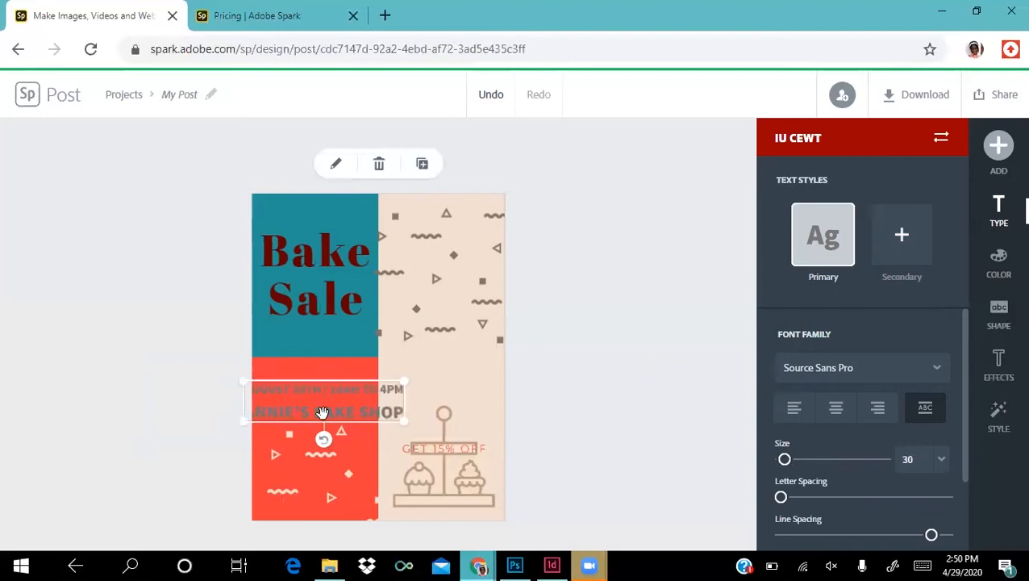
Step: Center the date and shop text horizontally on the flyer, just below the boundary between the teal and red cells
{"action": "left_click_drag", "start_coordinate": [332, 409], "coordinate": [388, 420]}
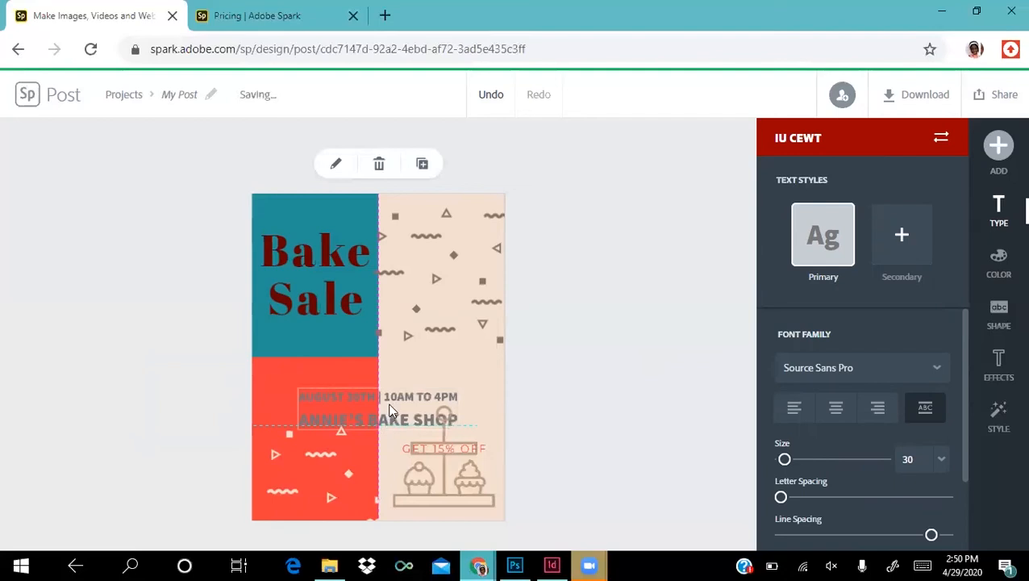
{"action": "left_click_drag", "start_coordinate": [389, 403], "coordinate": [391, 383]}
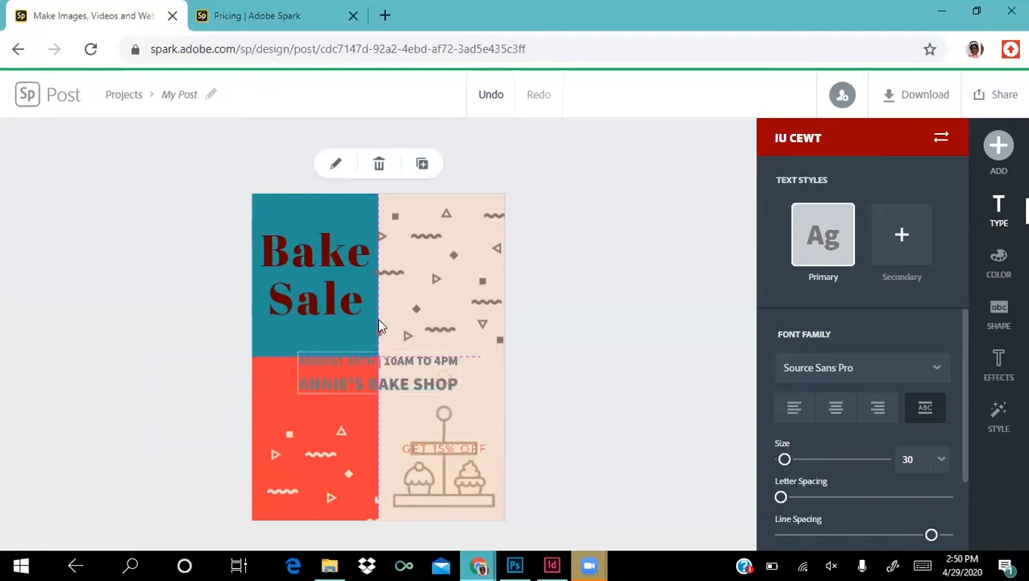
{"action": "left_click", "coordinate": [392, 363]}
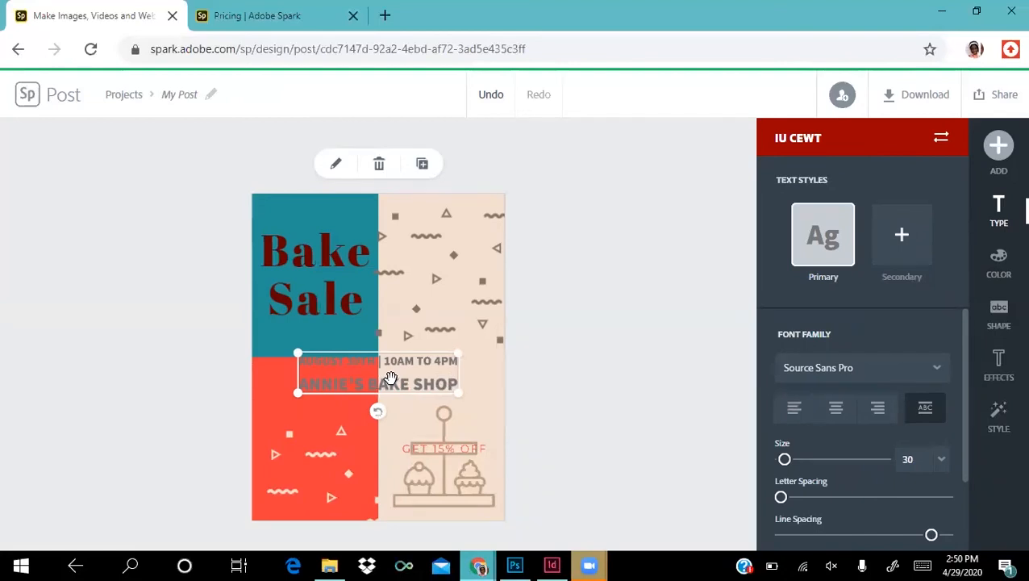
{"action": "left_click_drag", "start_coordinate": [390, 377], "coordinate": [390, 393]}
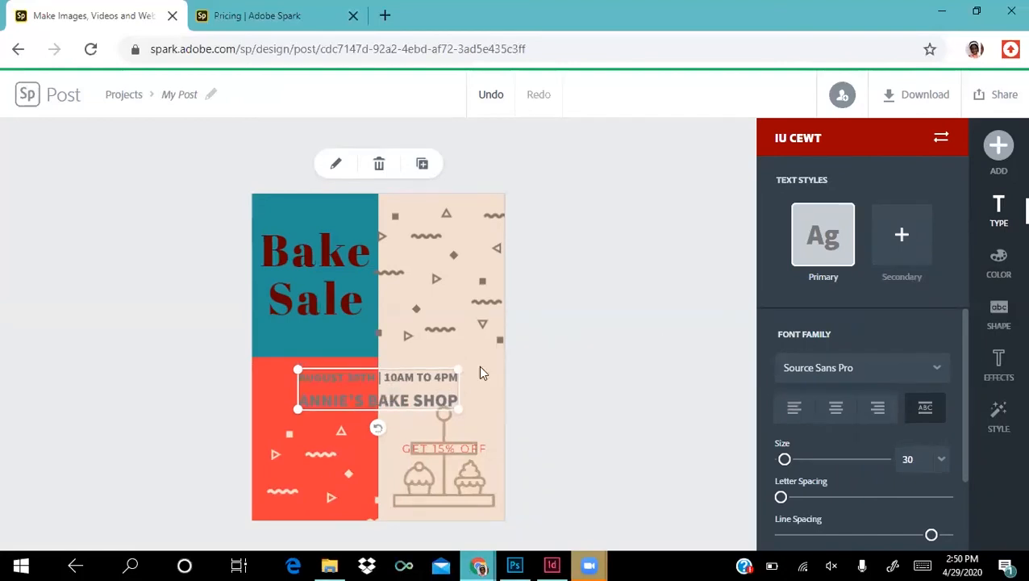
{"action": "left_click", "coordinate": [483, 373]}
Step: Open the custom color picker for the date and shop text and try colors #45A286, #92A240, #A26440 and #7440A2
{"action": "left_click", "coordinate": [385, 400]}
{"action": "left_click", "coordinate": [1002, 273]}
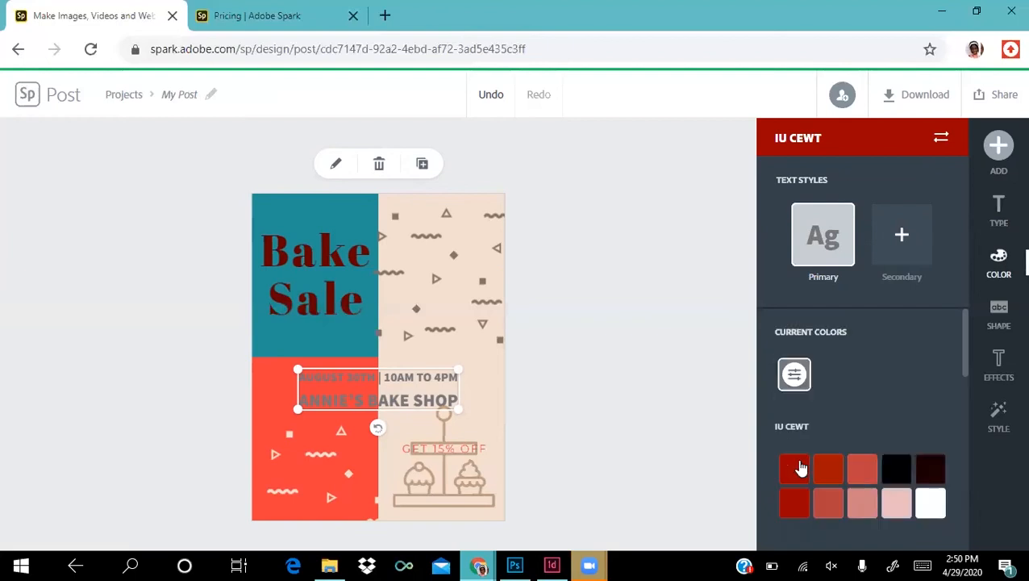
{"action": "left_click", "coordinate": [793, 377]}
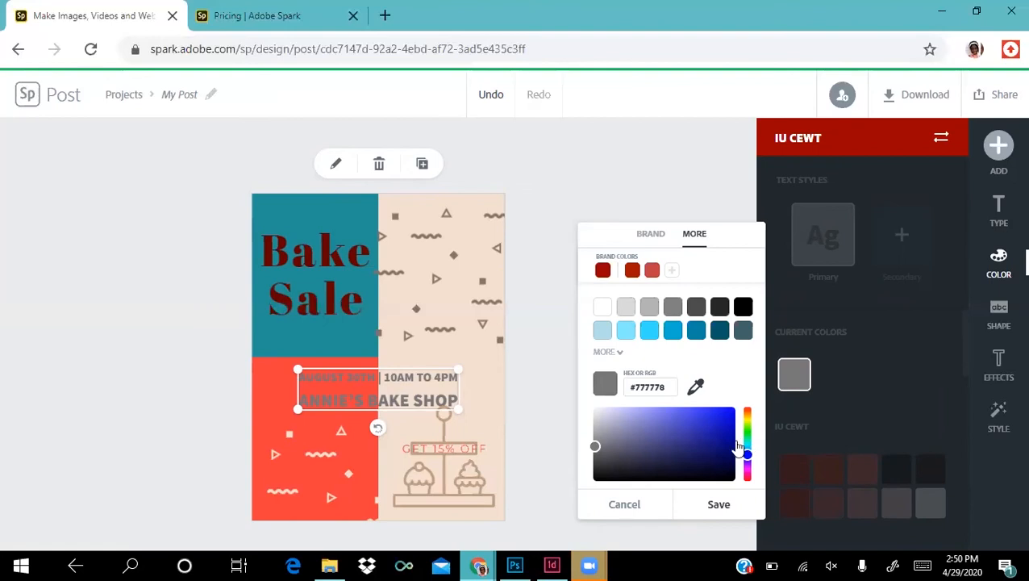
{"action": "left_click", "coordinate": [674, 433]}
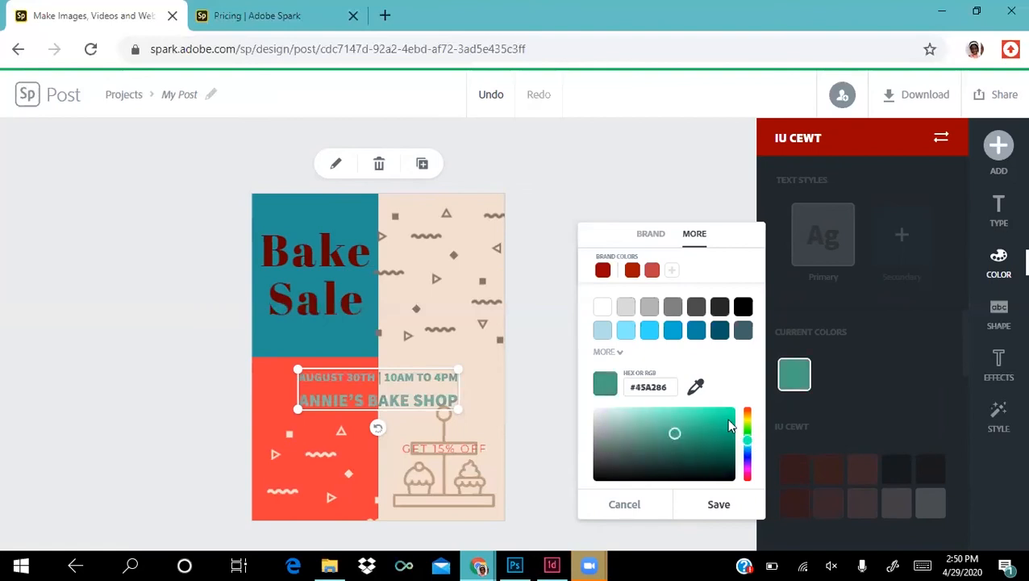
{"action": "left_click", "coordinate": [747, 420]}
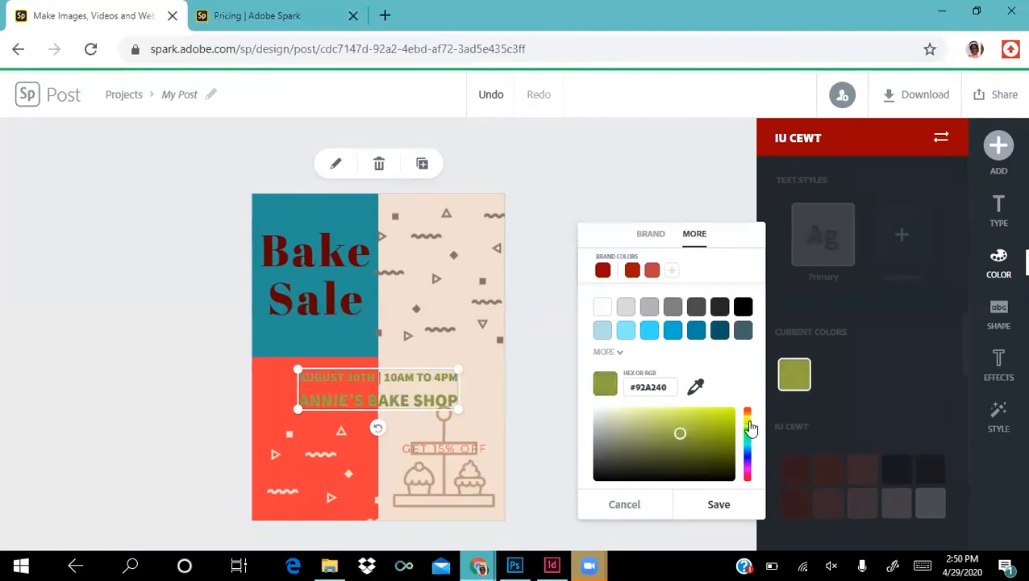
{"action": "left_click", "coordinate": [747, 412]}
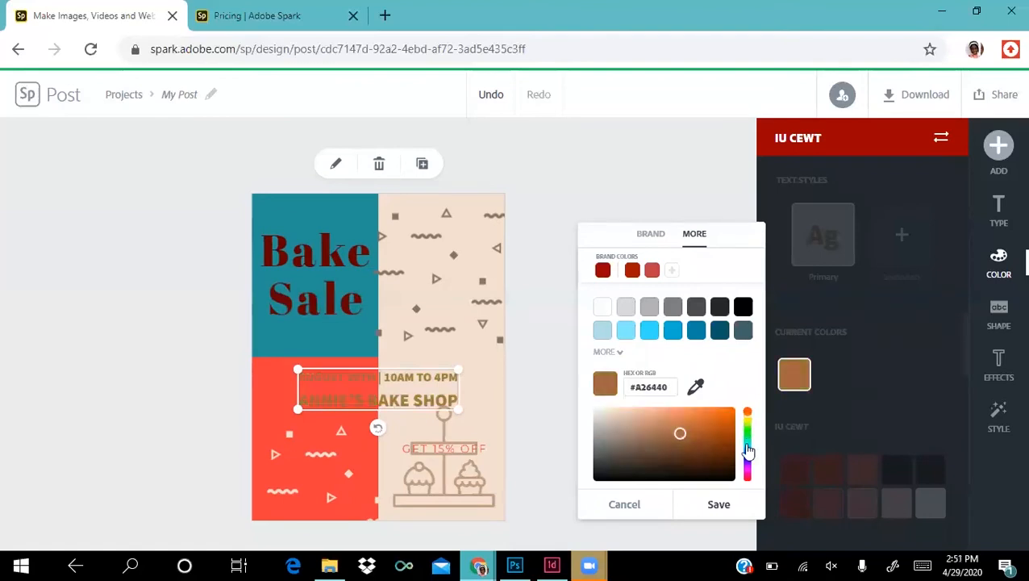
{"action": "left_click", "coordinate": [747, 463]}
Step: Sample the flyer's teal cell with the eyedropper to set the date and shop text color to 229396
{"action": "left_click", "coordinate": [694, 394]}
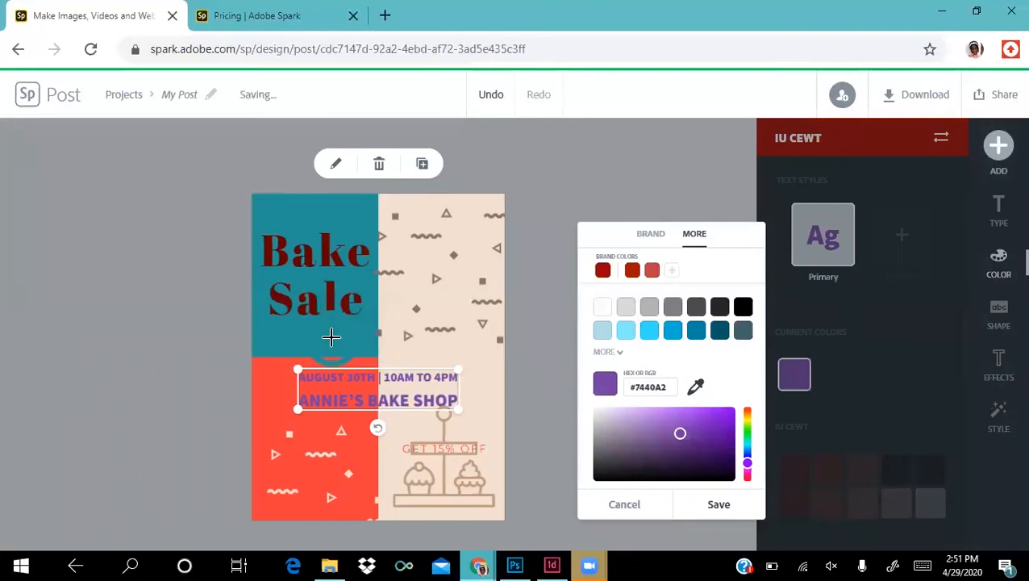
{"action": "left_click", "coordinate": [331, 338]}
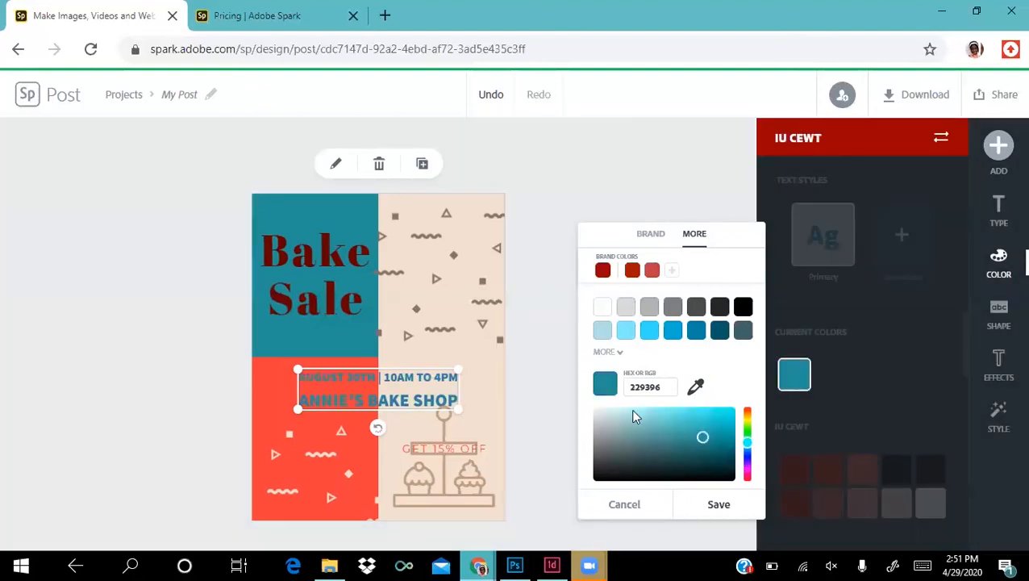
{"action": "left_click", "coordinate": [697, 388]}
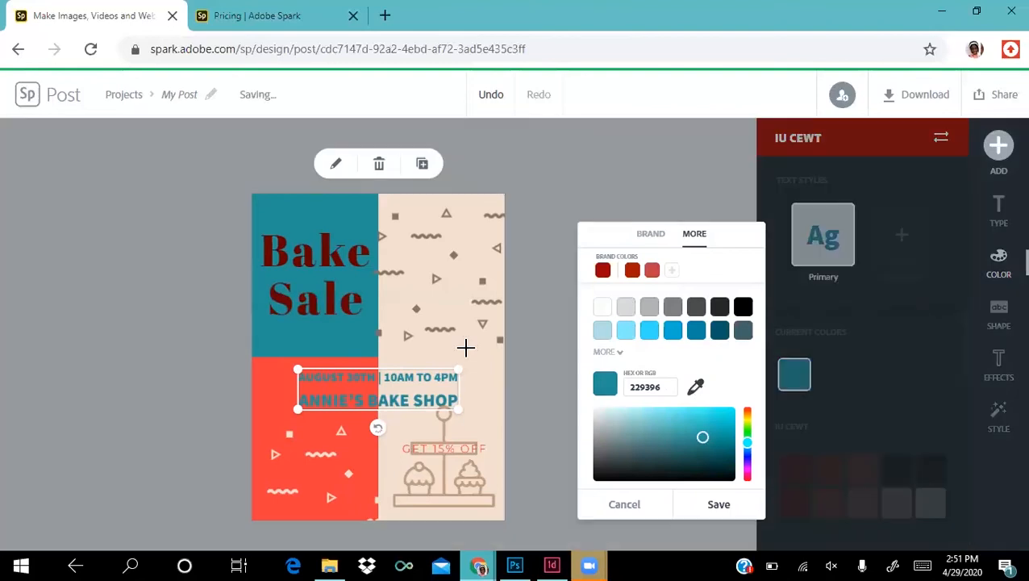
{"action": "left_click", "coordinate": [473, 360]}
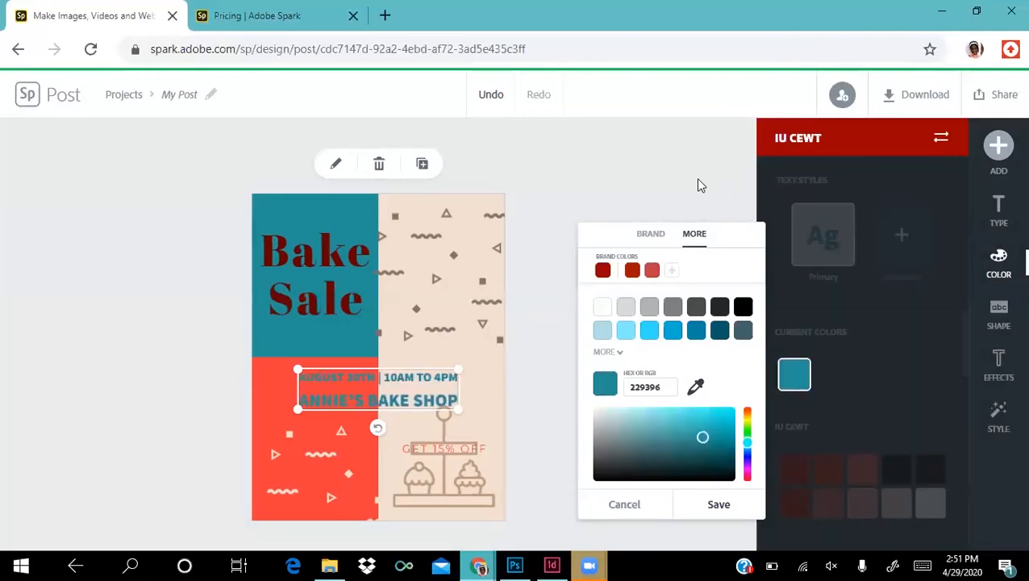
{"action": "left_click", "coordinate": [991, 307]}
{"action": "left_click", "coordinate": [400, 407]}
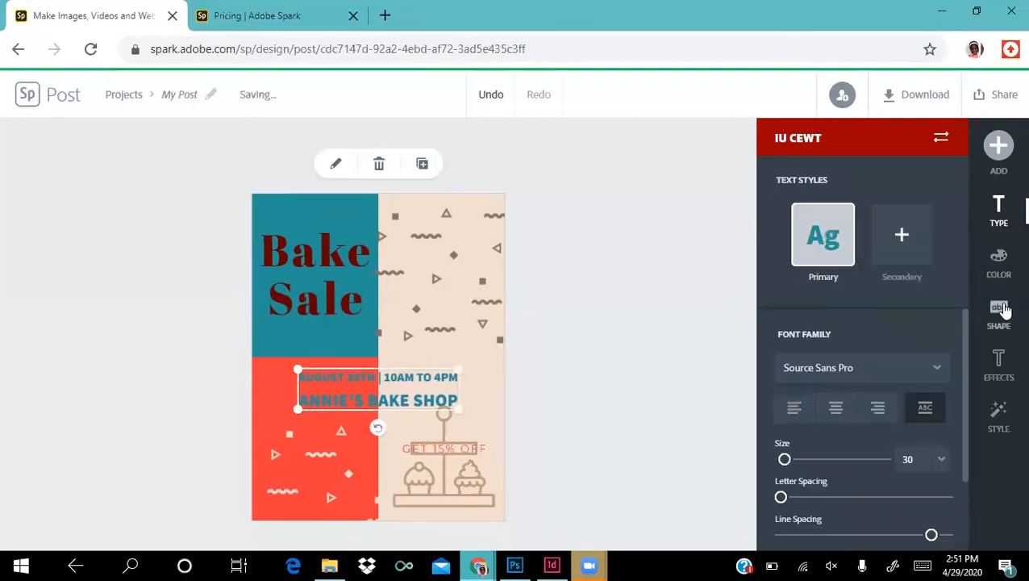
Step: Try the plain, dotted-border and ringed circle shapes behind the date and shop text
{"action": "left_click", "coordinate": [1001, 310]}
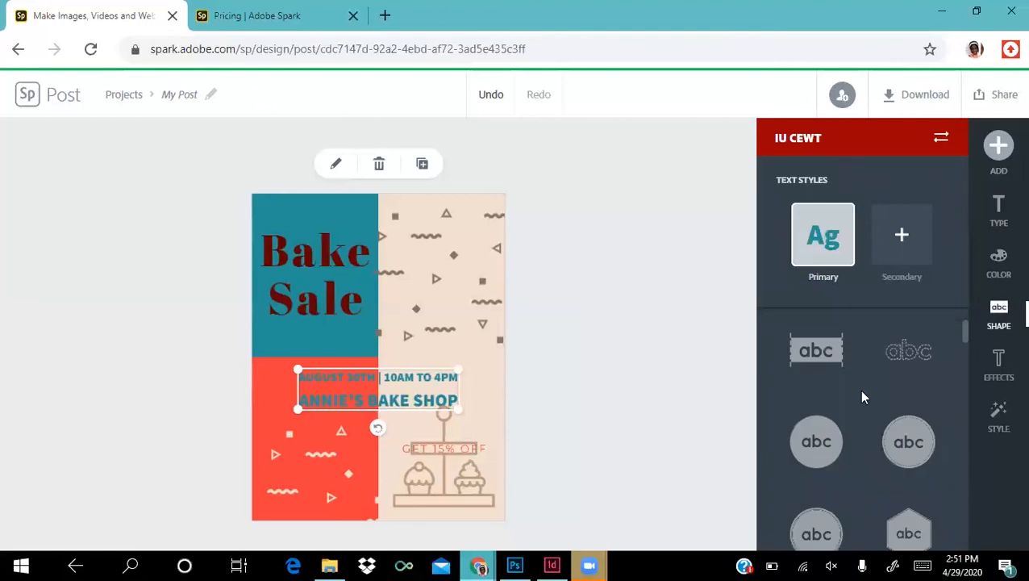
{"action": "scroll", "coordinate": [807, 392], "scroll_direction": "down", "scroll_amount": 1}
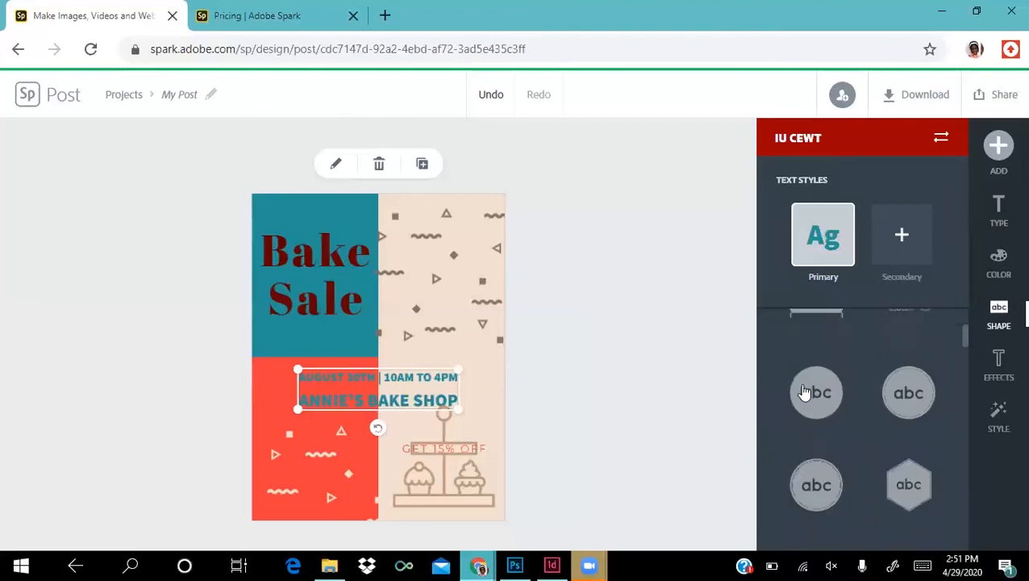
{"action": "left_click", "coordinate": [828, 410]}
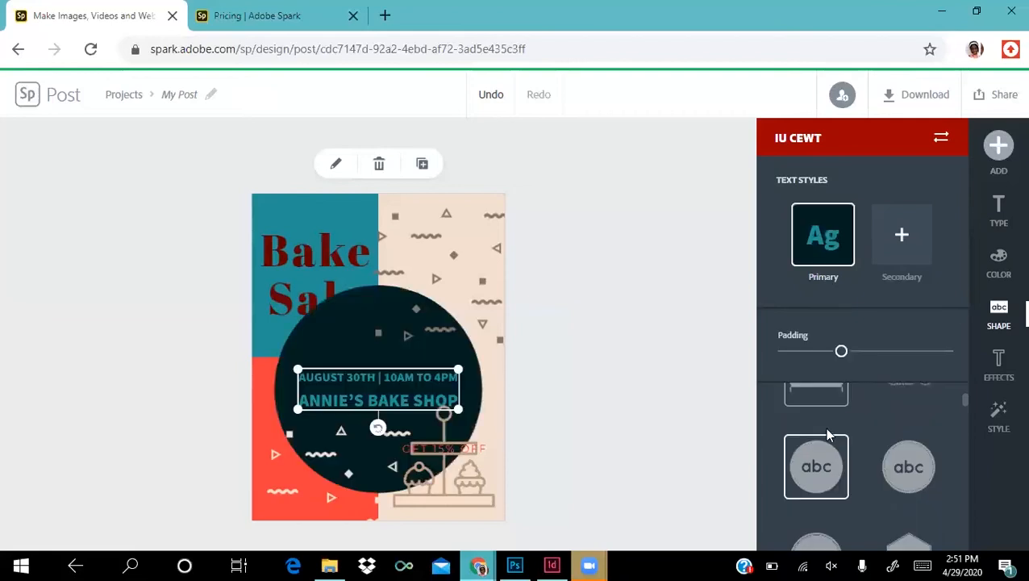
{"action": "left_click", "coordinate": [898, 466]}
{"action": "scroll", "coordinate": [851, 445], "scroll_direction": "down", "scroll_amount": 1}
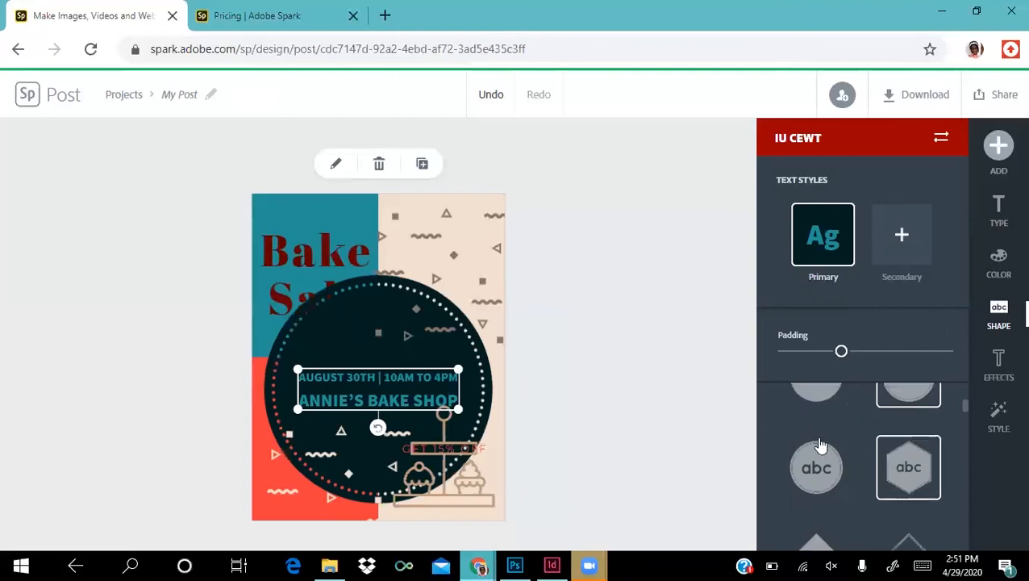
{"action": "left_click", "coordinate": [819, 444]}
Step: Apply the solid rounded pill shape behind the date and shop text
{"action": "scroll", "coordinate": [819, 444], "scroll_direction": "down", "scroll_amount": 1}
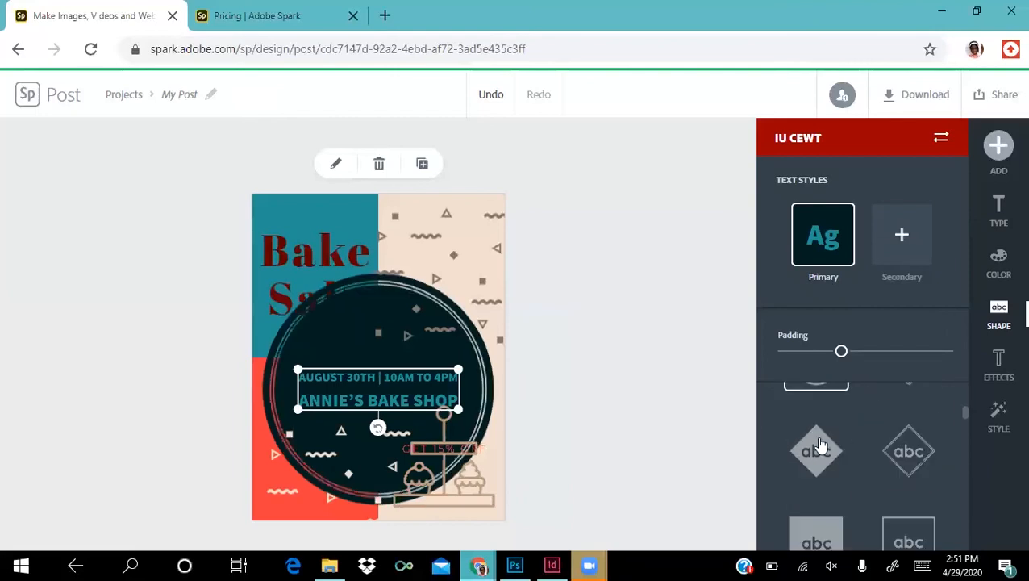
{"action": "scroll", "coordinate": [819, 444], "scroll_direction": "down", "scroll_amount": 1}
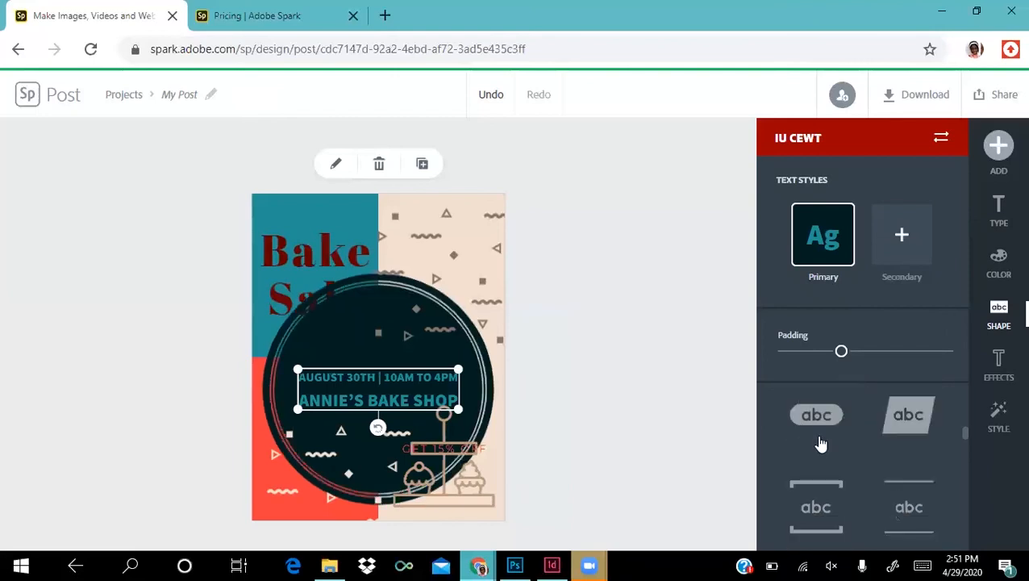
{"action": "left_click", "coordinate": [820, 425]}
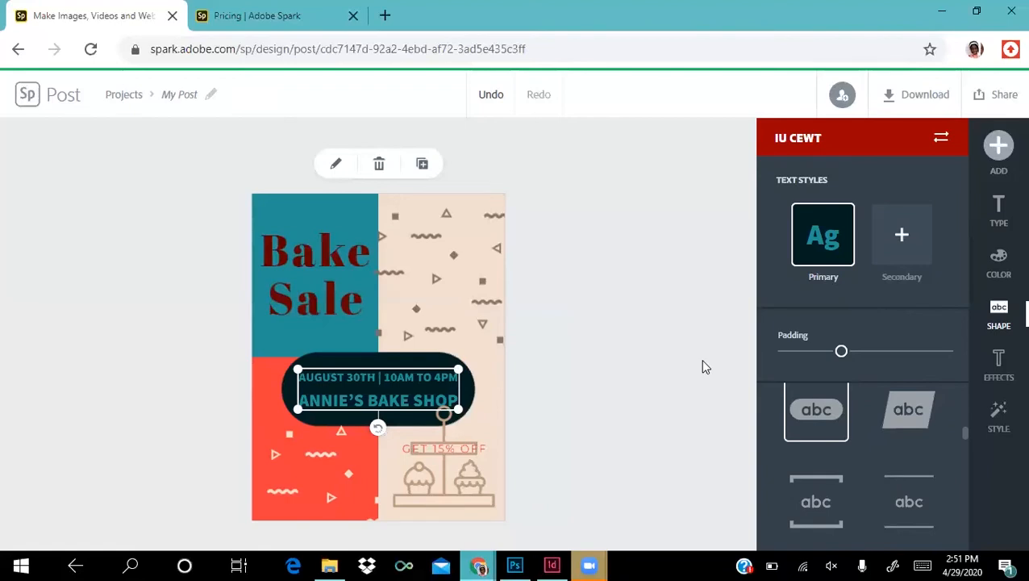
Step: Reduce the pill shape's padding to the minimum and move the date and shop text slightly up
{"action": "left_click", "coordinate": [841, 351]}
{"action": "left_click_drag", "start_coordinate": [839, 352], "coordinate": [777, 316]}
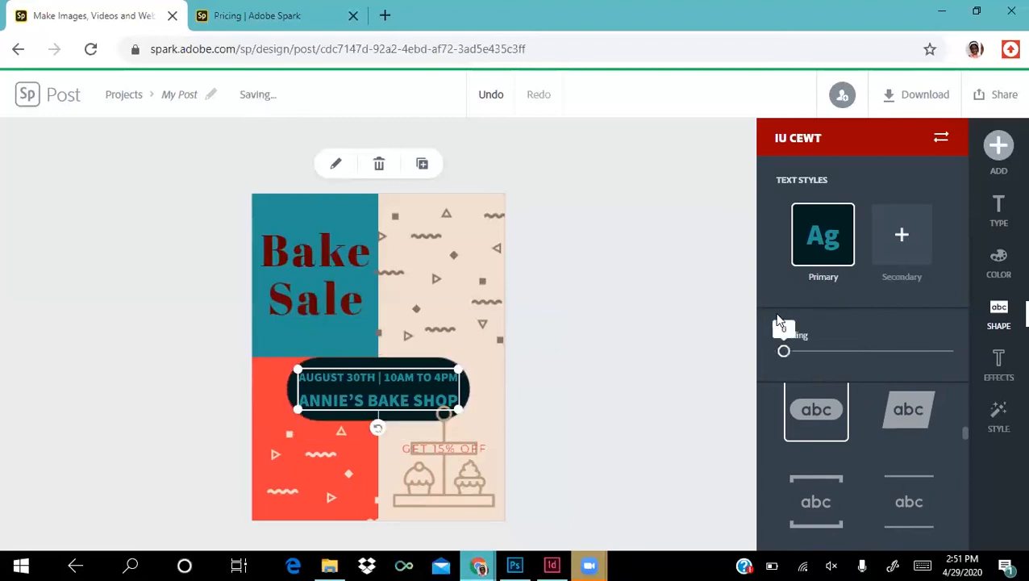
{"action": "left_click", "coordinate": [581, 390]}
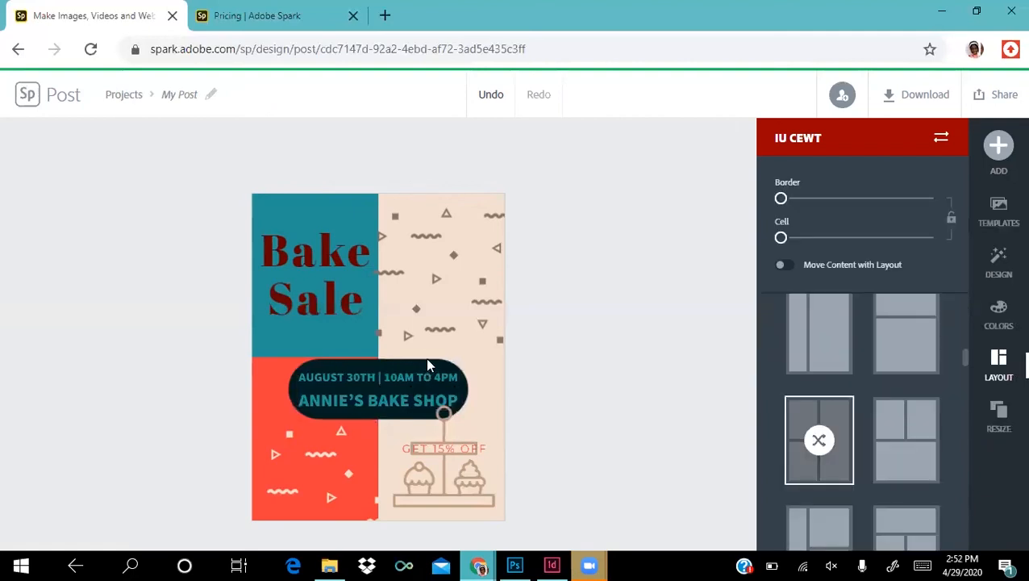
{"action": "mouse_move", "coordinate": [427, 350]}
{"action": "left_mouse_down"}
{"action": "mouse_move", "coordinate": [447, 357]}
{"action": "mouse_move", "coordinate": [440, 353]}
{"action": "left_mouse_up"}
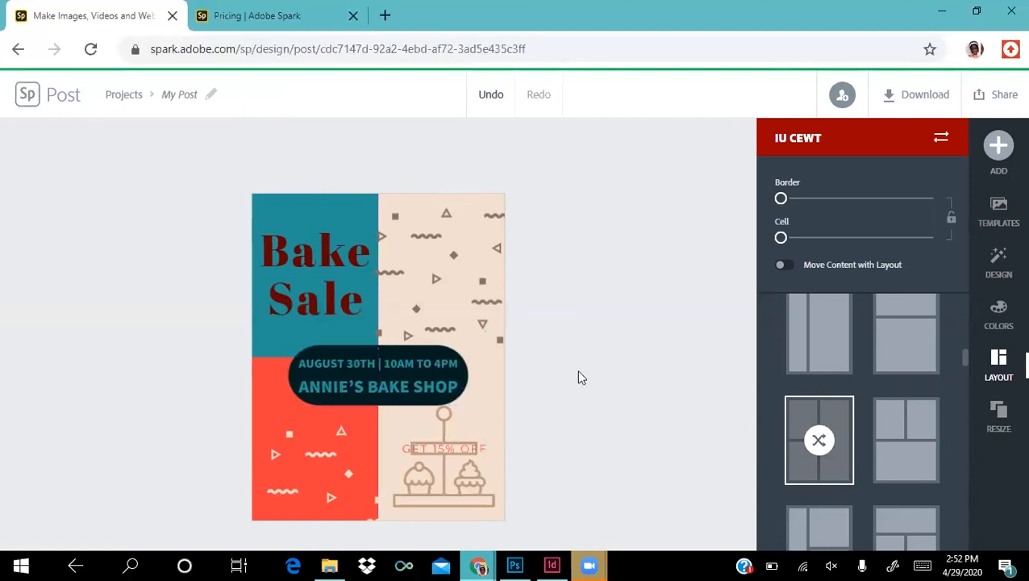
Step: Change the GET 15% OFF text to Source Sans Pro Black and move it up between the dark pill and the cupcake shelves
{"action": "left_click", "coordinate": [432, 449]}
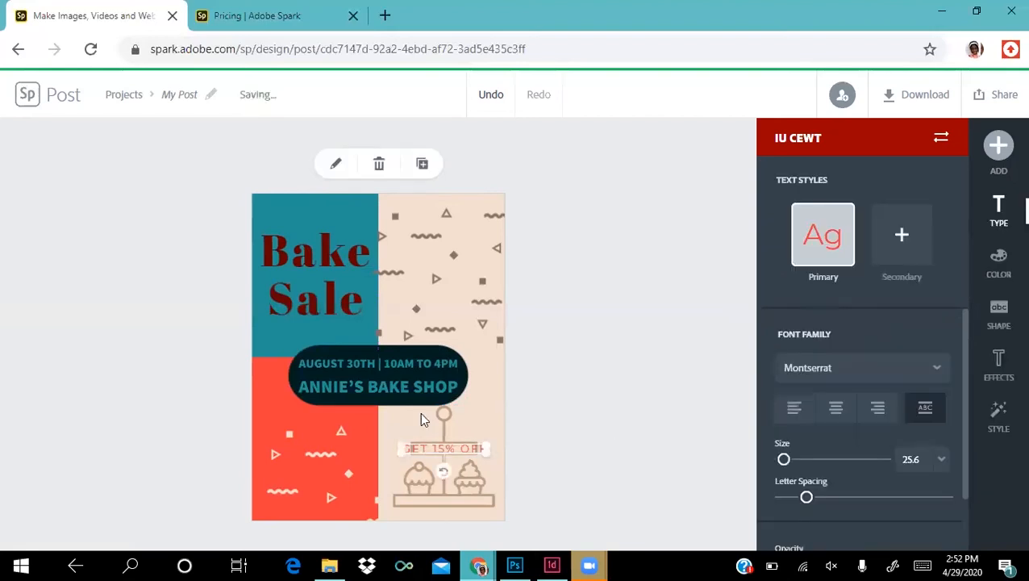
{"action": "left_click", "coordinate": [894, 370]}
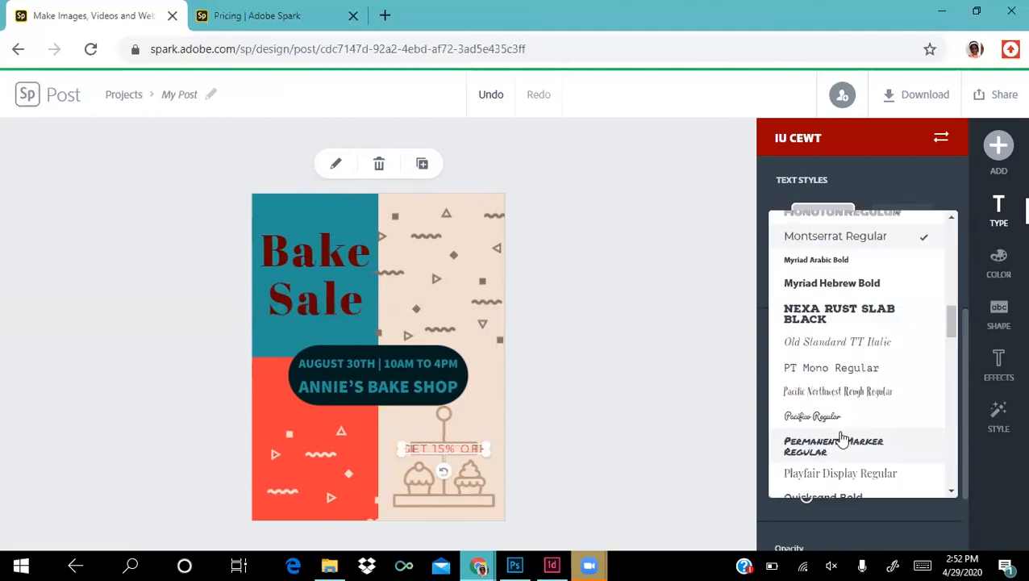
{"action": "scroll", "coordinate": [841, 439], "scroll_direction": "down", "scroll_amount": 1}
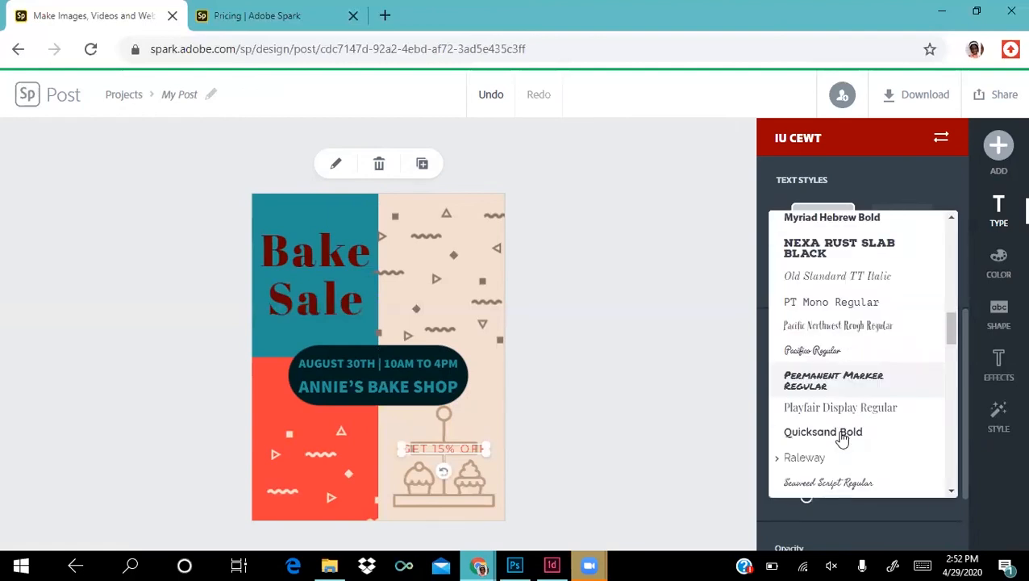
{"action": "scroll", "coordinate": [841, 440], "scroll_direction": "down", "scroll_amount": 1}
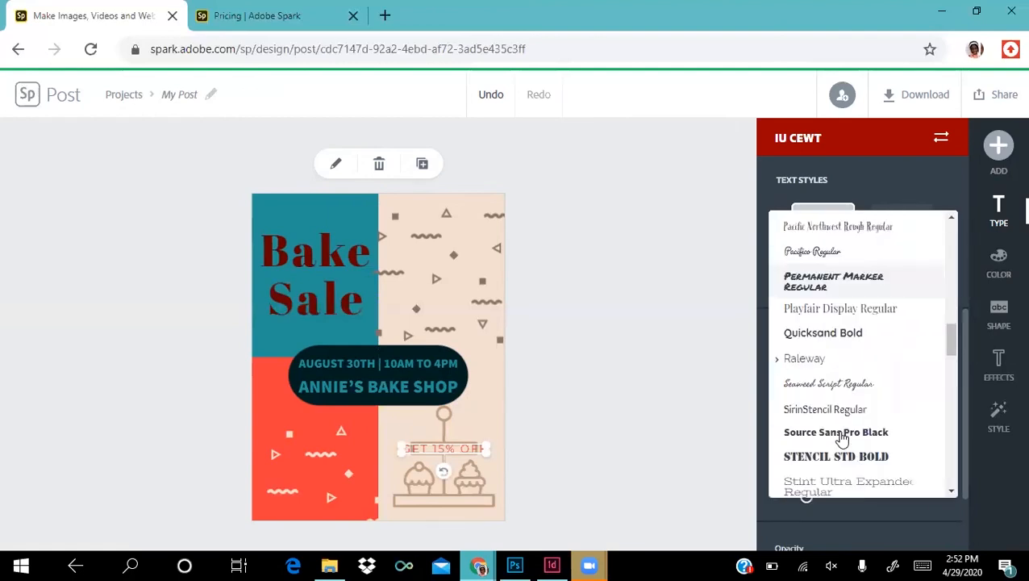
{"action": "left_click", "coordinate": [841, 436]}
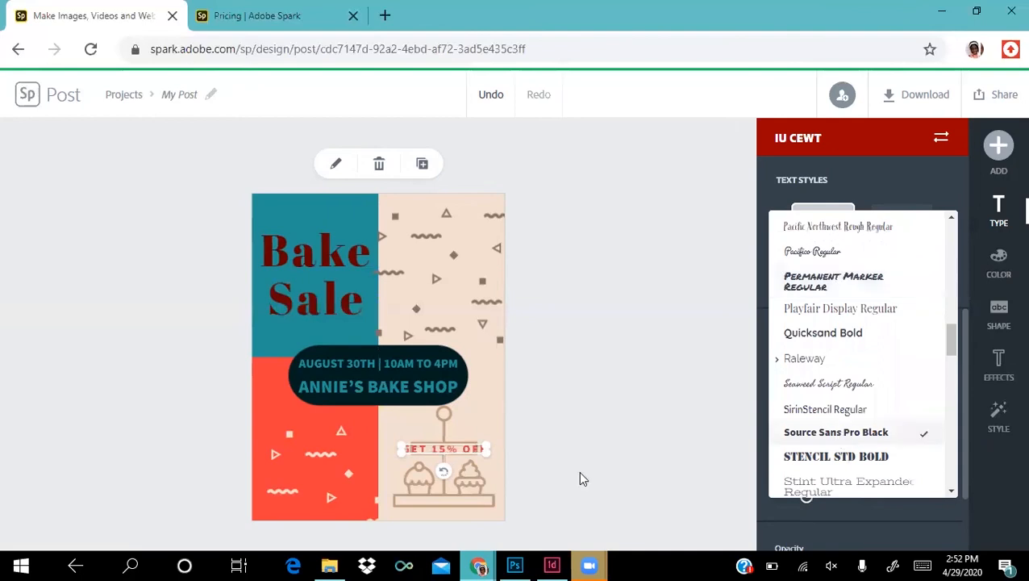
{"action": "left_click", "coordinate": [536, 455]}
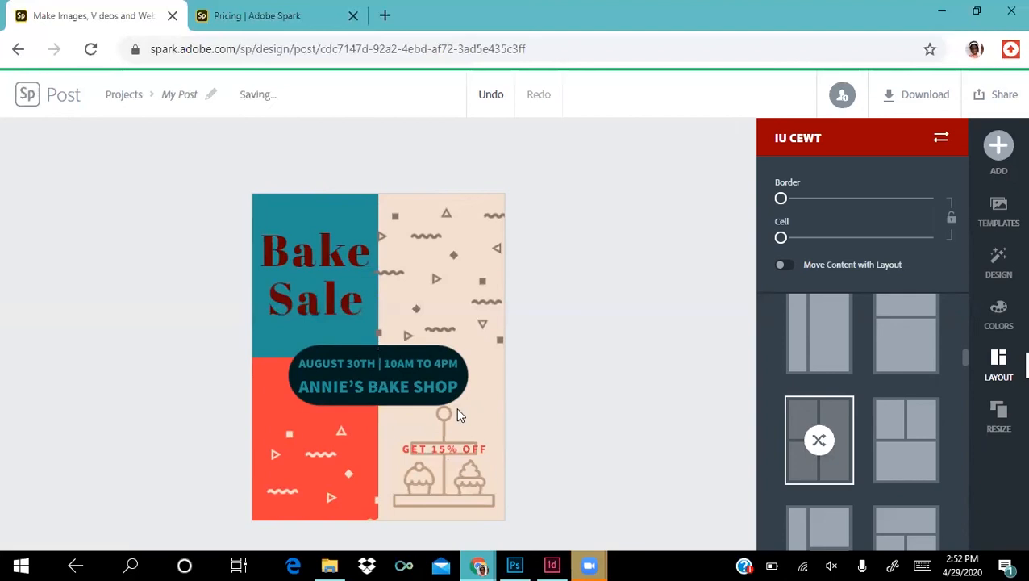
{"action": "mouse_move", "coordinate": [454, 432]}
{"action": "left_mouse_down"}
{"action": "mouse_move", "coordinate": [441, 471]}
{"action": "mouse_move", "coordinate": [441, 413]}
{"action": "mouse_move", "coordinate": [440, 430]}
{"action": "left_mouse_up"}
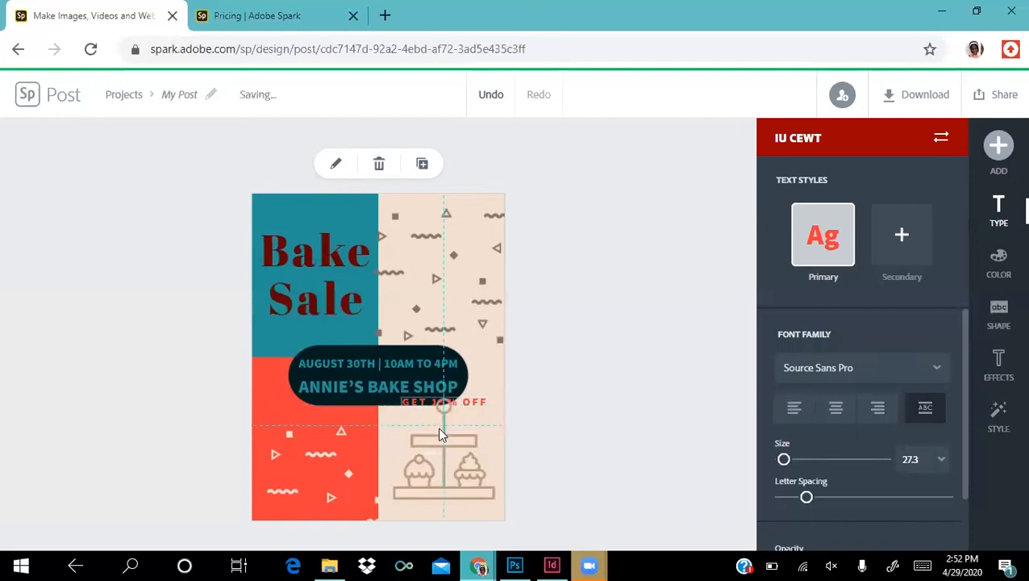
{"action": "left_click_drag", "start_coordinate": [433, 509], "coordinate": [435, 499]}
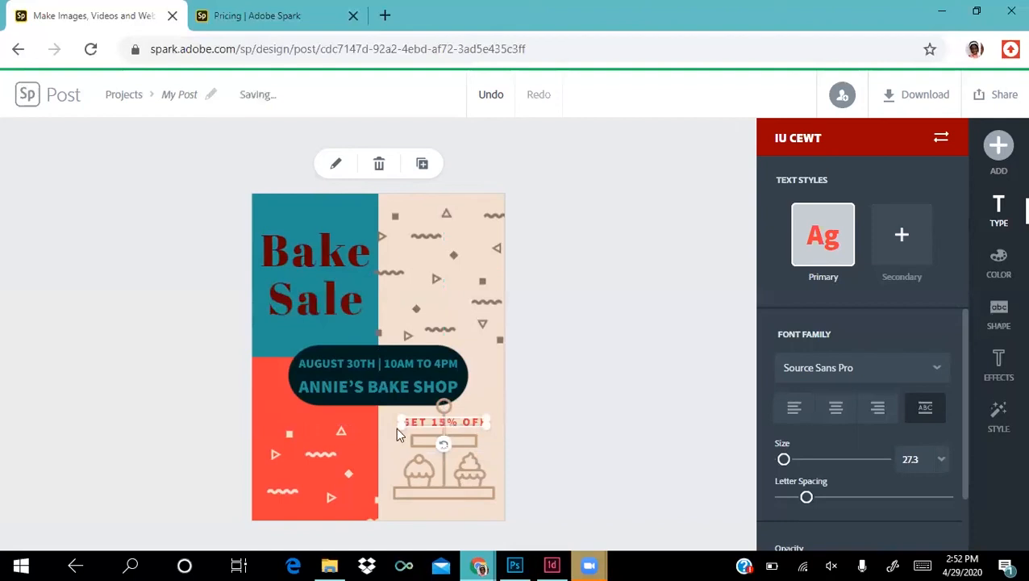
Step: Shrink the cupcake stand icon slightly and place it directly below the GET 15% OFF text, within the beige cell
{"action": "left_click", "coordinate": [465, 499]}
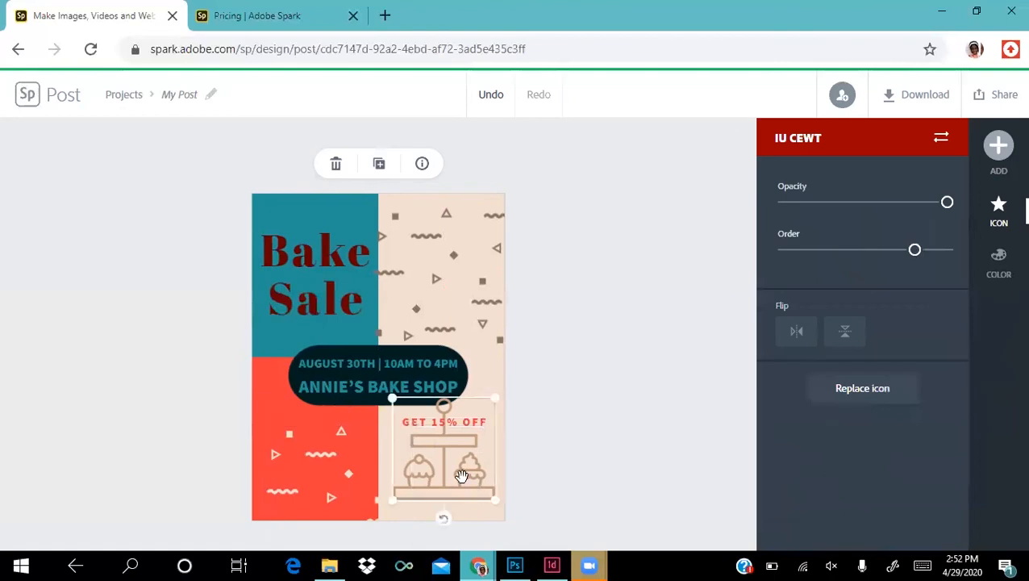
{"action": "mouse_move", "coordinate": [461, 476]}
{"action": "left_mouse_down"}
{"action": "mouse_move", "coordinate": [464, 493]}
{"action": "mouse_move", "coordinate": [456, 476]}
{"action": "left_mouse_up"}
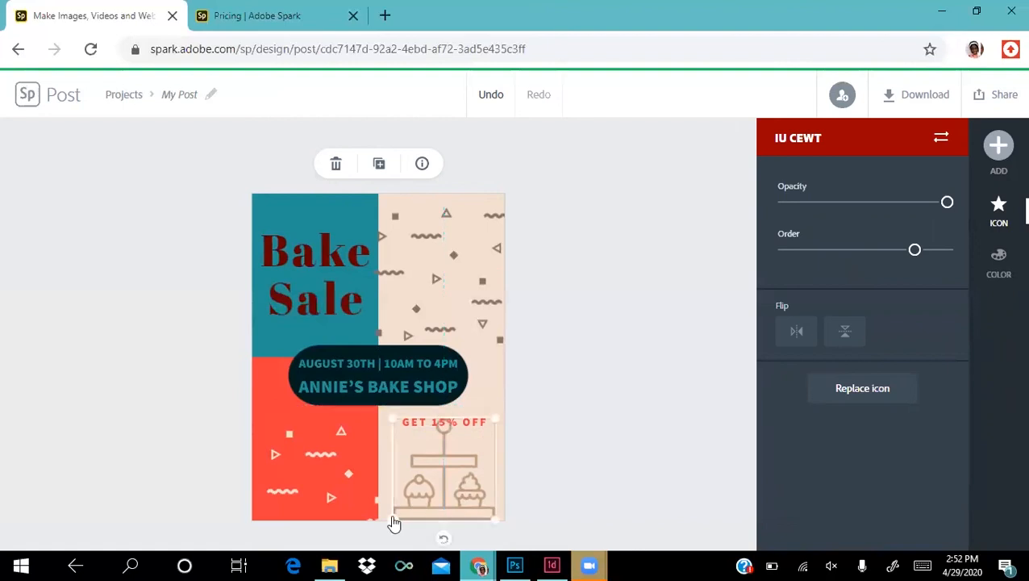
{"action": "left_click_drag", "start_coordinate": [393, 519], "coordinate": [433, 508]}
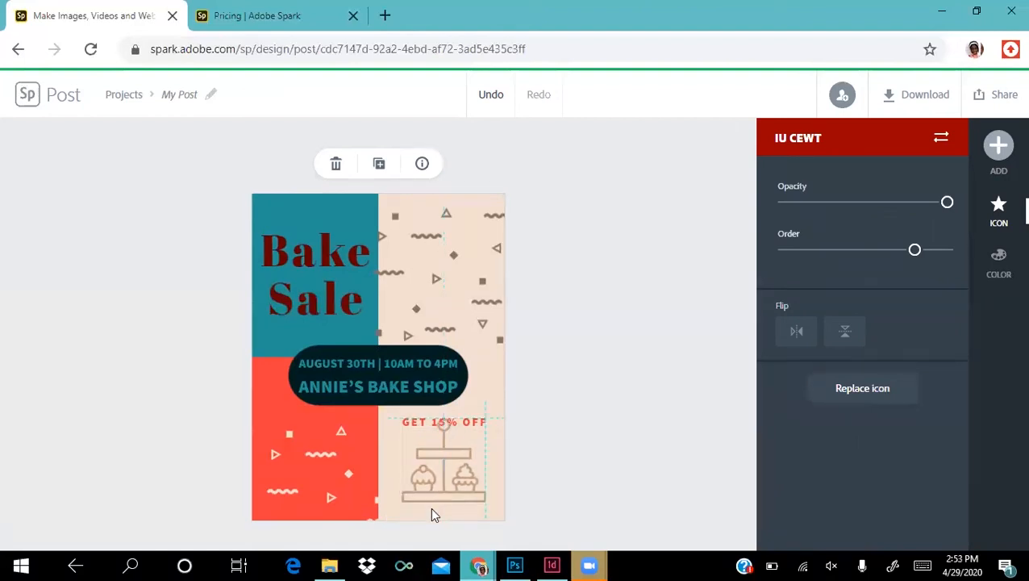
{"action": "left_click_drag", "start_coordinate": [439, 494], "coordinate": [439, 511]}
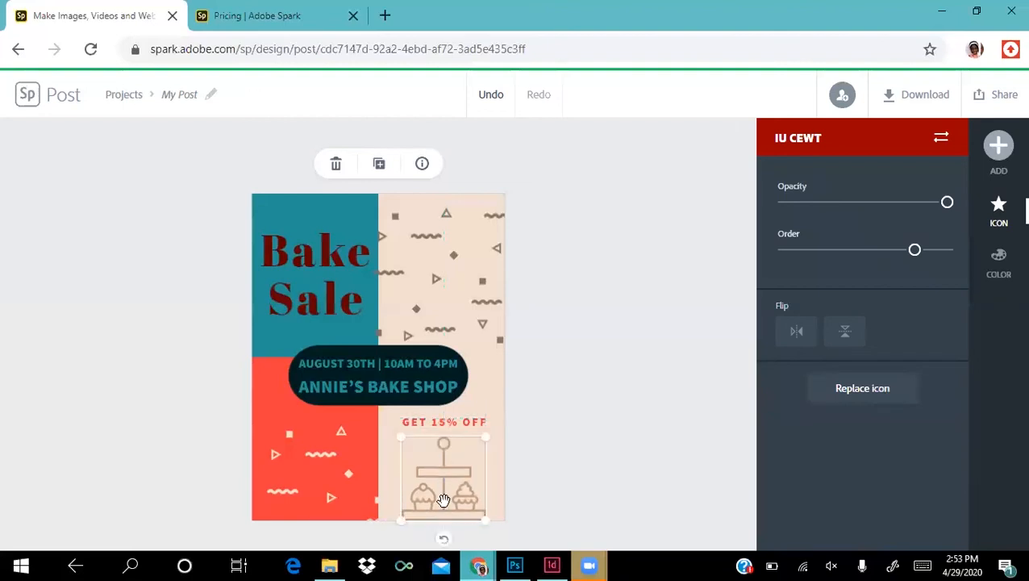
{"action": "left_click_drag", "start_coordinate": [443, 500], "coordinate": [443, 495]}
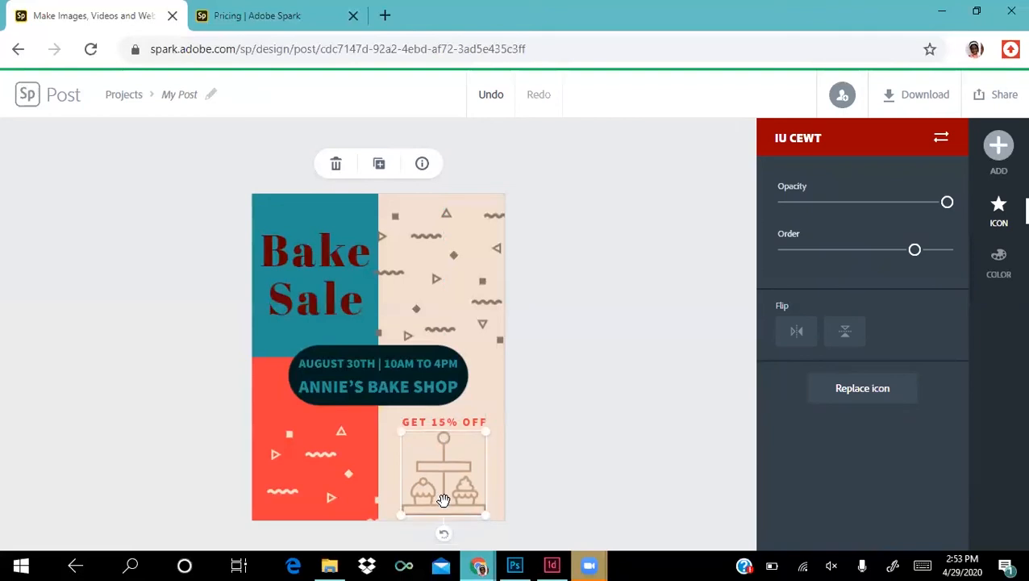
{"action": "left_click", "coordinate": [573, 489]}
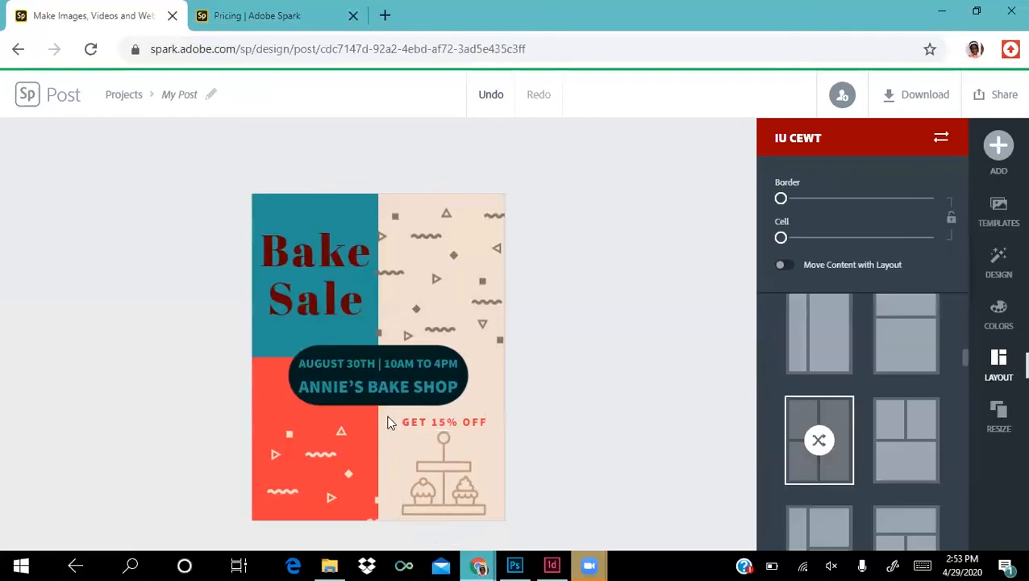
Step: Select the confetti icon in the red cell and search for "cake" icons to replace it
{"action": "left_click", "coordinate": [322, 453]}
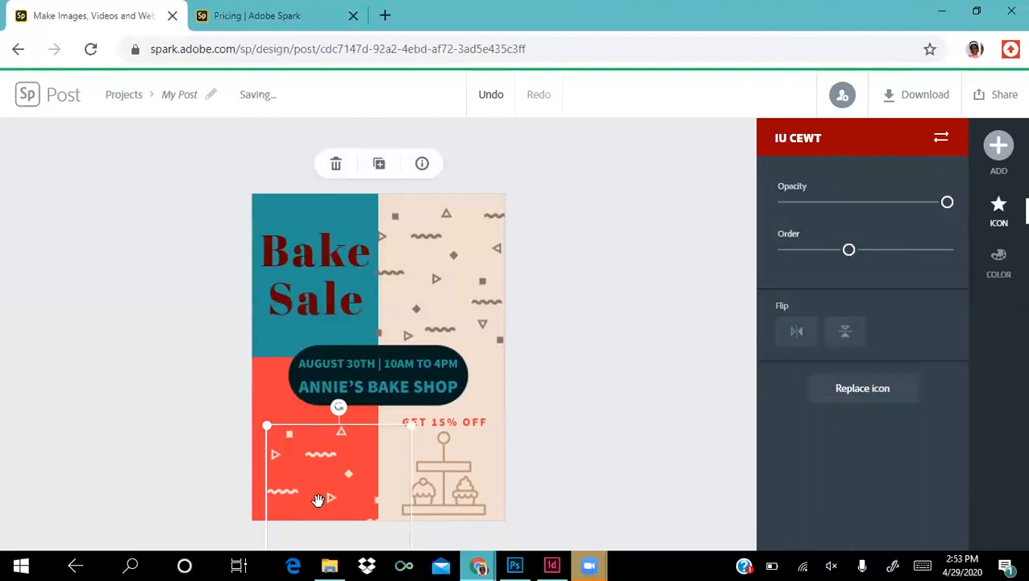
{"action": "left_click", "coordinate": [453, 254]}
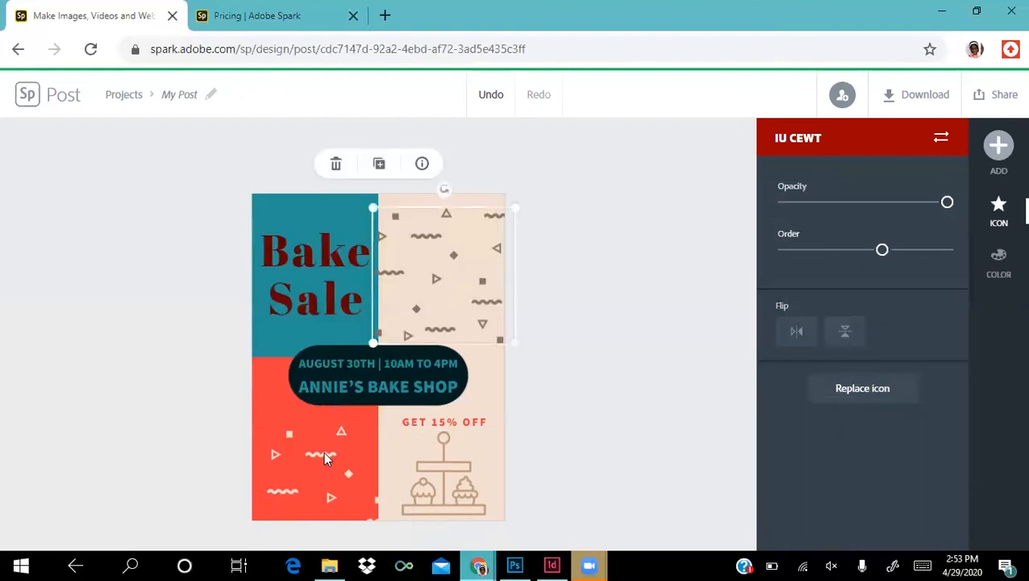
{"action": "left_click", "coordinate": [324, 451]}
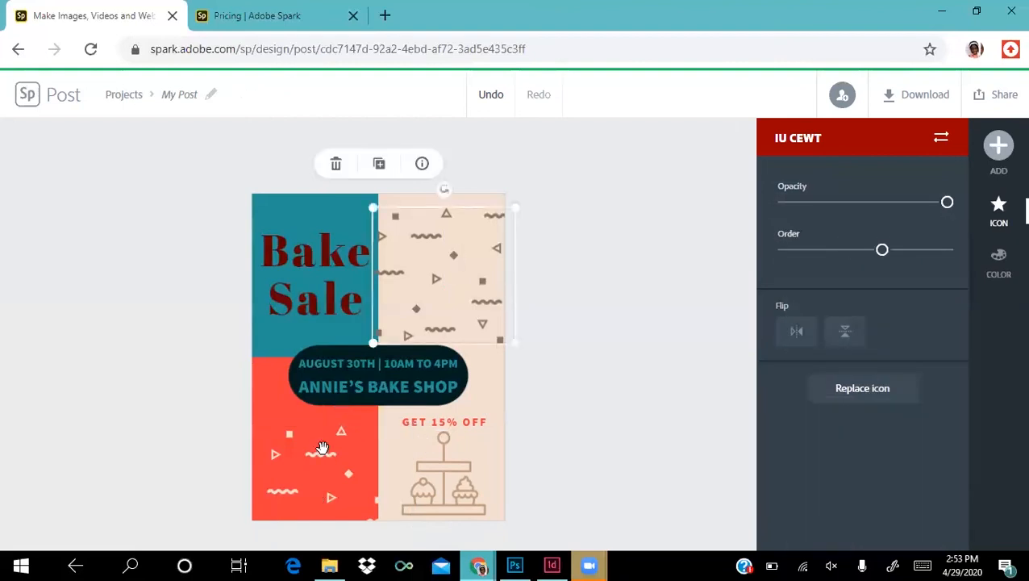
{"action": "left_click", "coordinate": [480, 281]}
{"action": "left_click", "coordinate": [335, 434]}
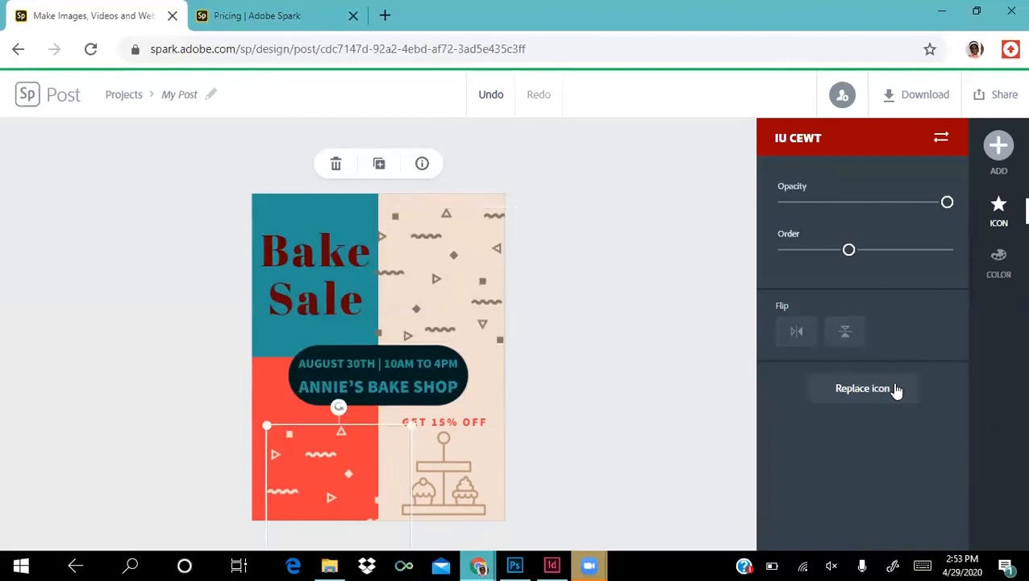
{"action": "left_click", "coordinate": [862, 389]}
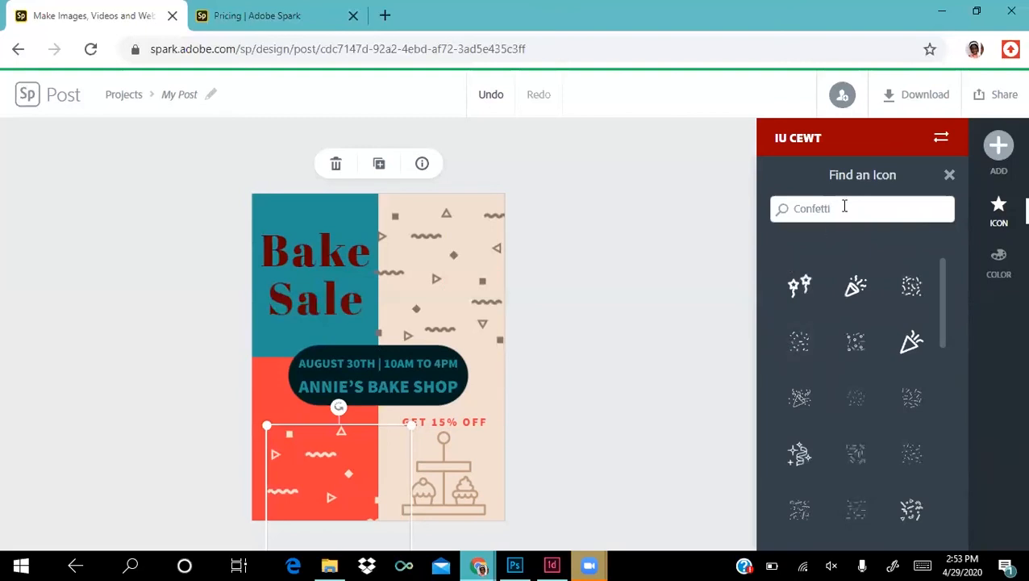
{"action": "key", "text": "ctrl+a"}
{"action": "type", "text": "cake"}
{"action": "key", "text": "Return"}
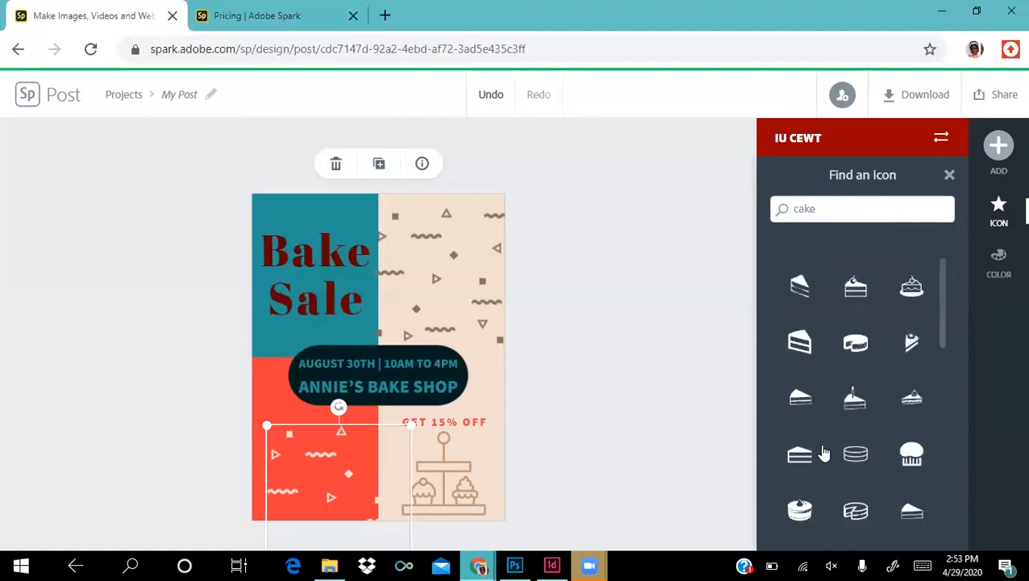
{"action": "scroll", "coordinate": [822, 457], "scroll_direction": "down", "scroll_amount": 5}
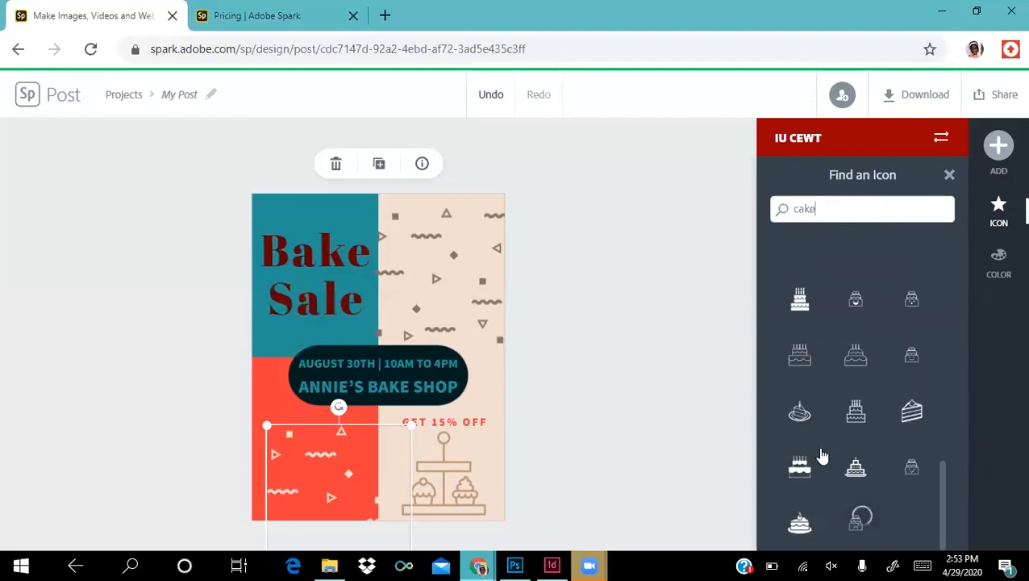
Step: Search the icons for "bakery" and replace the red cell's confetti with the outlined storefront with a striped awning
{"action": "left_click_drag", "start_coordinate": [837, 209], "coordinate": [789, 208]}
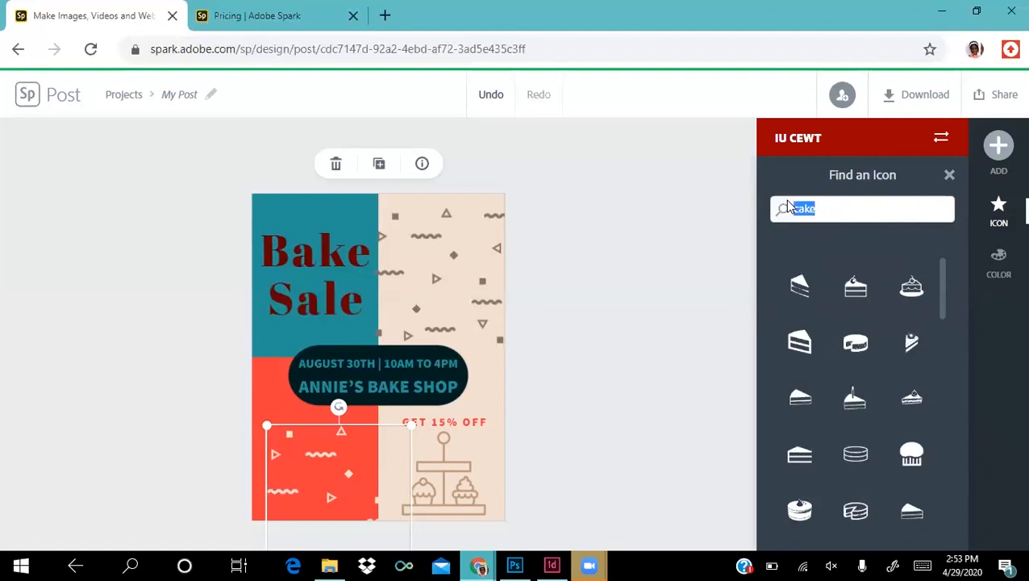
{"action": "type", "text": "bakery"}
{"action": "key", "text": "Return"}
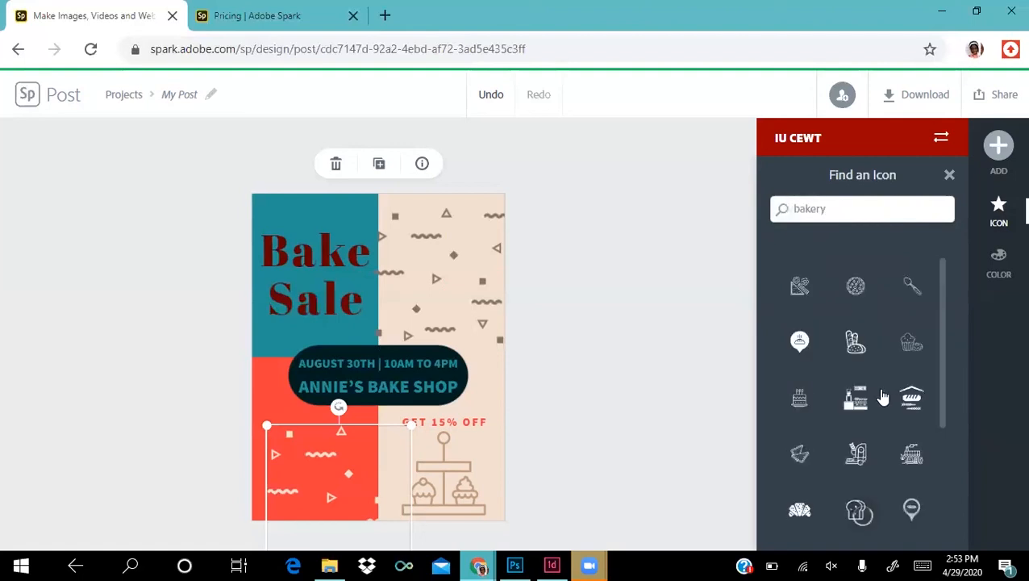
{"action": "scroll", "coordinate": [883, 397], "scroll_direction": "down", "scroll_amount": 1}
{"action": "scroll", "coordinate": [883, 397], "scroll_direction": "down", "scroll_amount": 3}
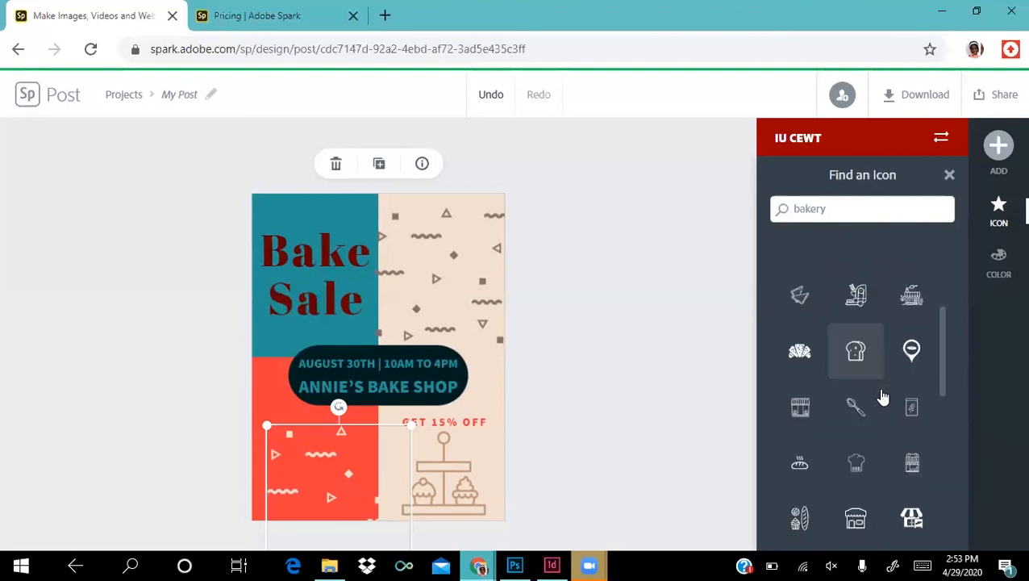
{"action": "scroll", "coordinate": [883, 397], "scroll_direction": "down", "scroll_amount": 2}
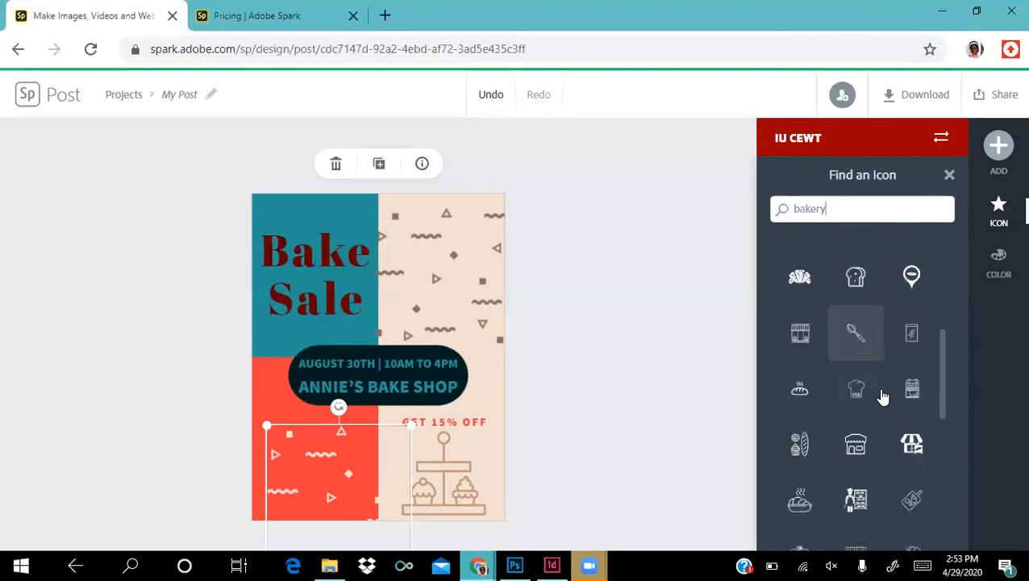
{"action": "scroll", "coordinate": [884, 397], "scroll_direction": "down", "scroll_amount": 2}
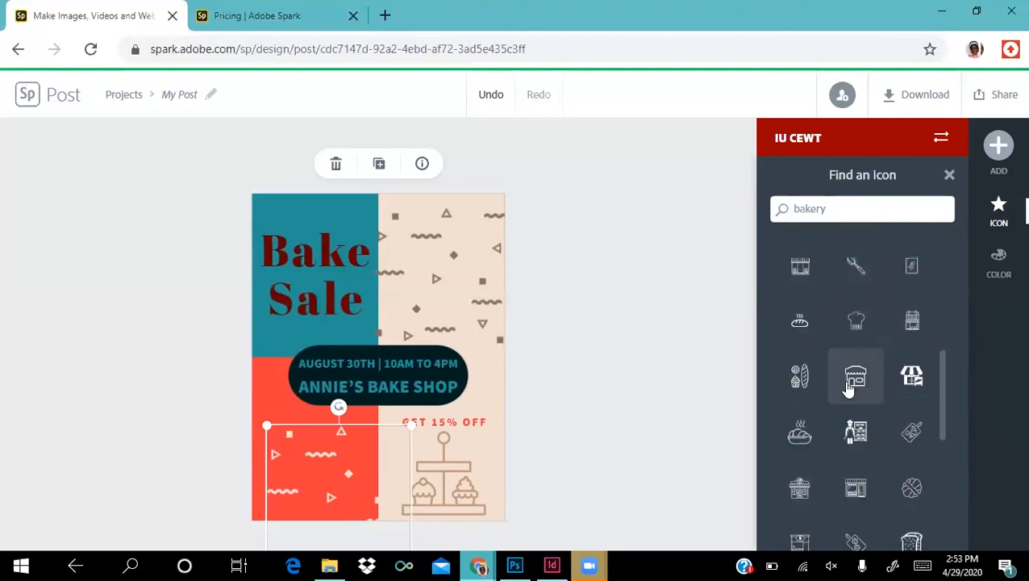
{"action": "scroll", "coordinate": [803, 317], "scroll_direction": "up", "scroll_amount": 1}
{"action": "left_click", "coordinate": [802, 314]}
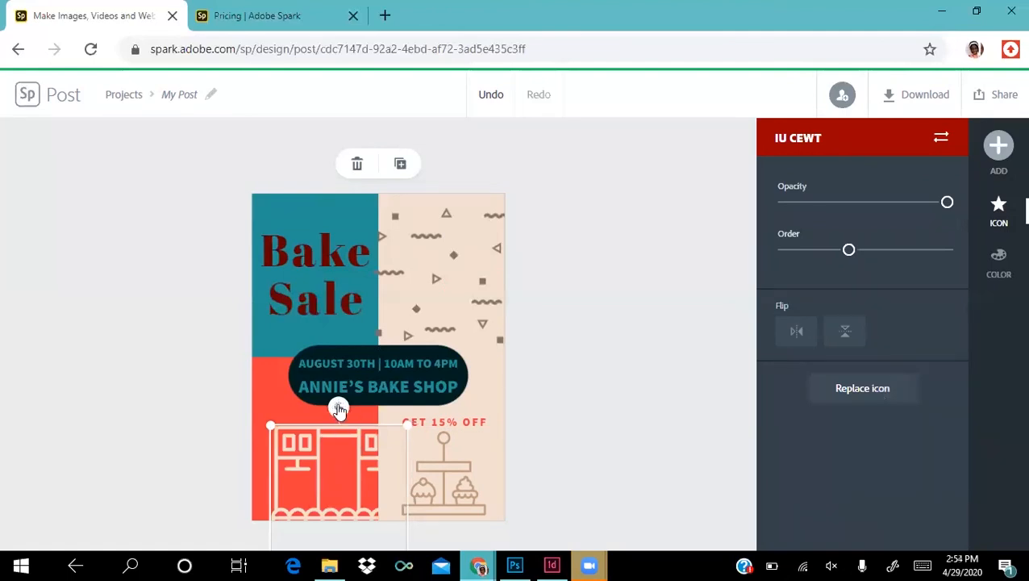
Step: Rotate the storefront icon upright, shrink it and center it low in the red cell, level with the cupcake stand's base
{"action": "left_click_drag", "start_coordinate": [339, 409], "coordinate": [339, 409]}
{"action": "left_click_drag", "start_coordinate": [303, 412], "coordinate": [339, 529]}
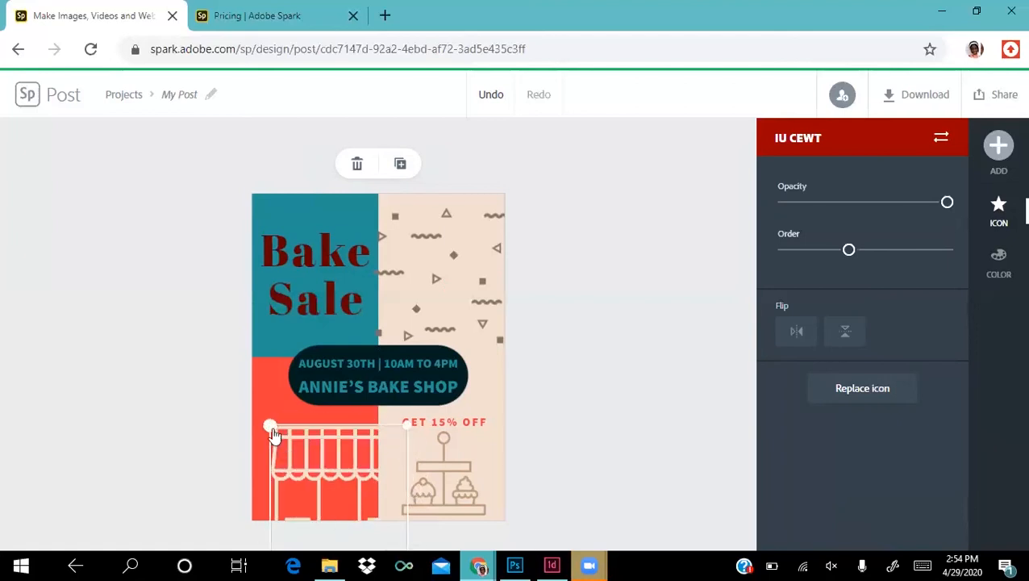
{"action": "left_click_drag", "start_coordinate": [270, 426], "coordinate": [296, 443]}
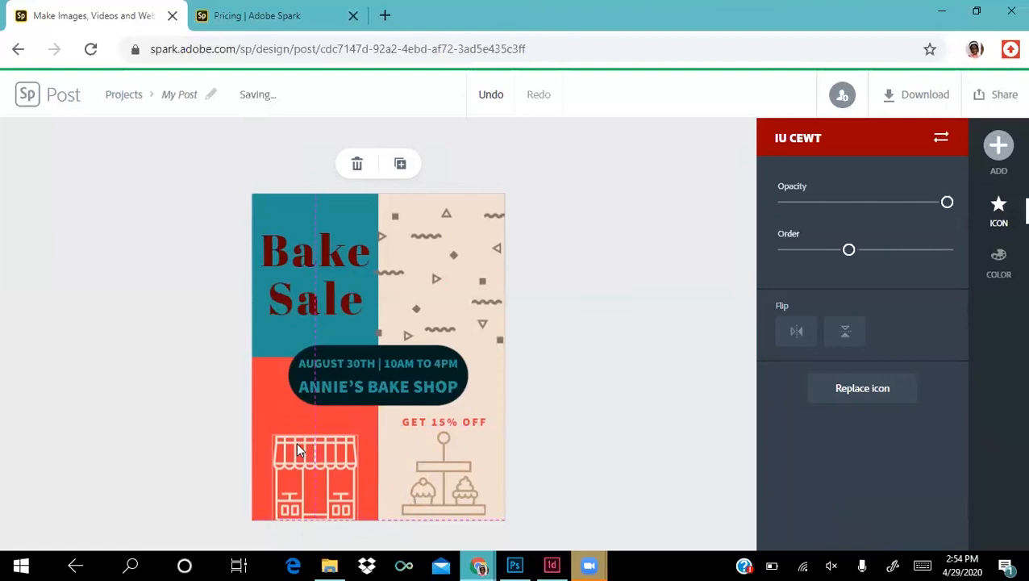
{"action": "left_click_drag", "start_coordinate": [301, 435], "coordinate": [301, 443]}
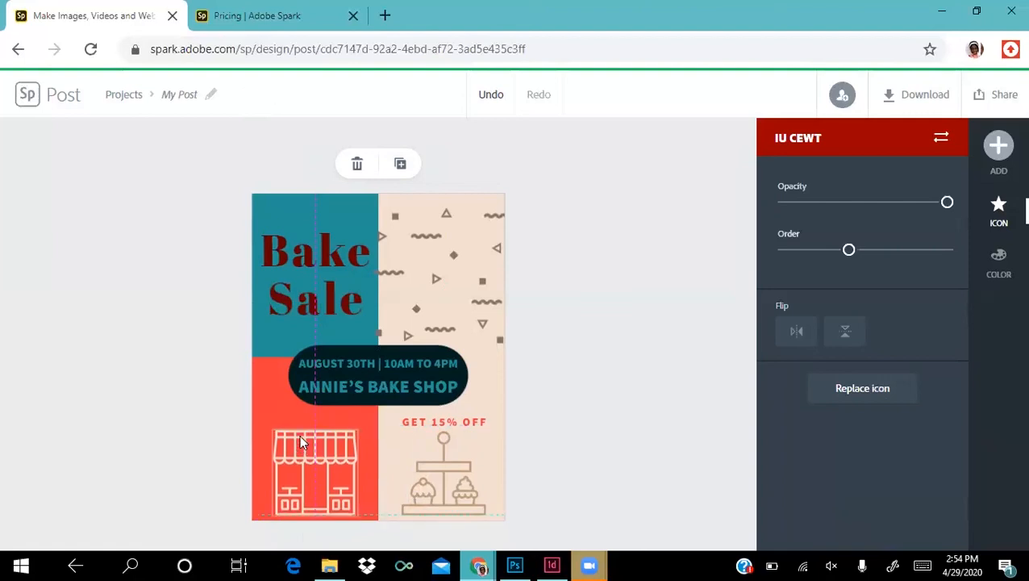
{"action": "left_click_drag", "start_coordinate": [299, 436], "coordinate": [300, 436]}
Step: Replace the confetti icon in the beige column with the confetti pattern of scattered strips and dots
{"action": "left_click", "coordinate": [437, 282]}
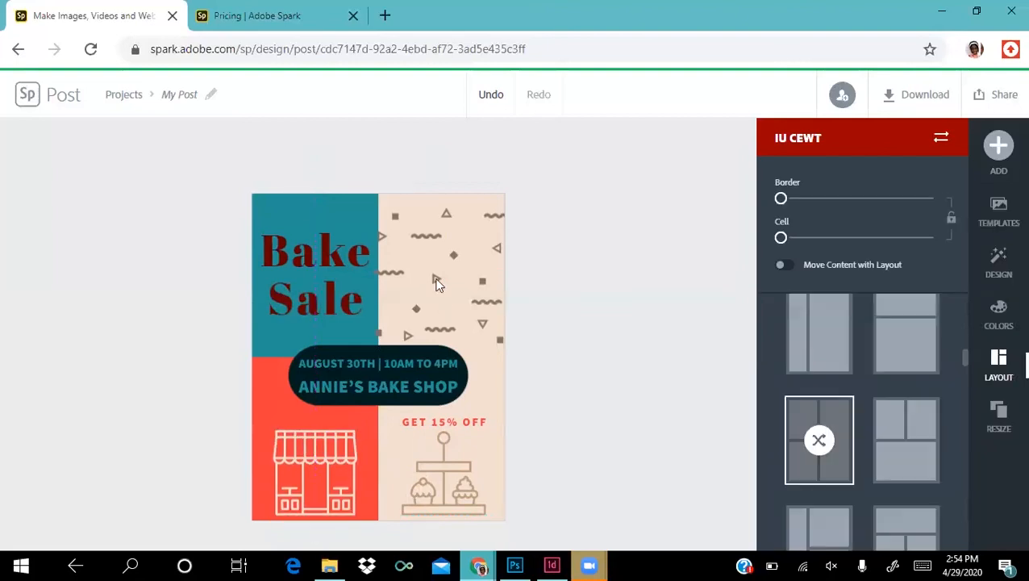
{"action": "left_click", "coordinate": [437, 277]}
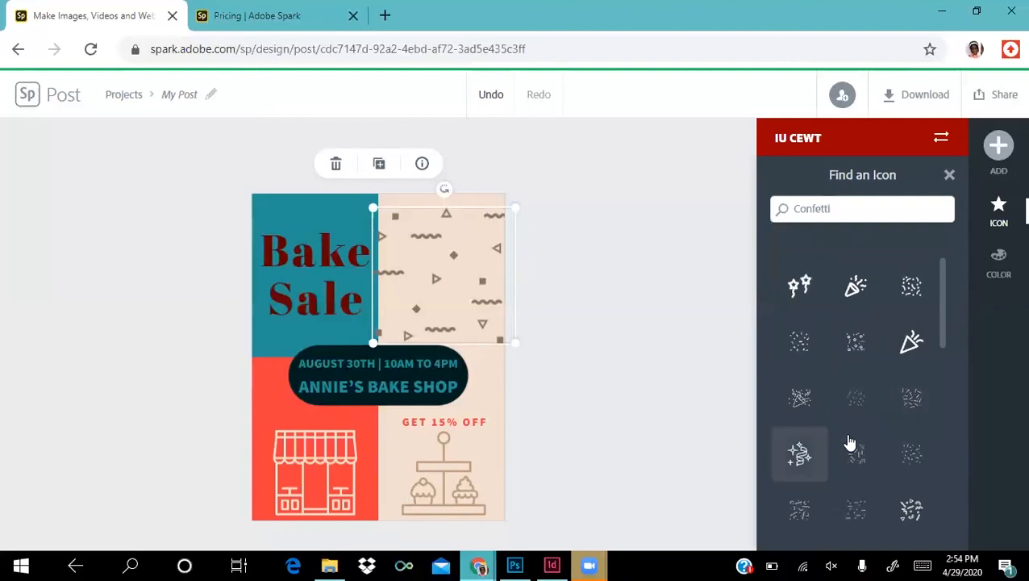
{"action": "scroll", "coordinate": [886, 418], "scroll_direction": "down", "scroll_amount": 2}
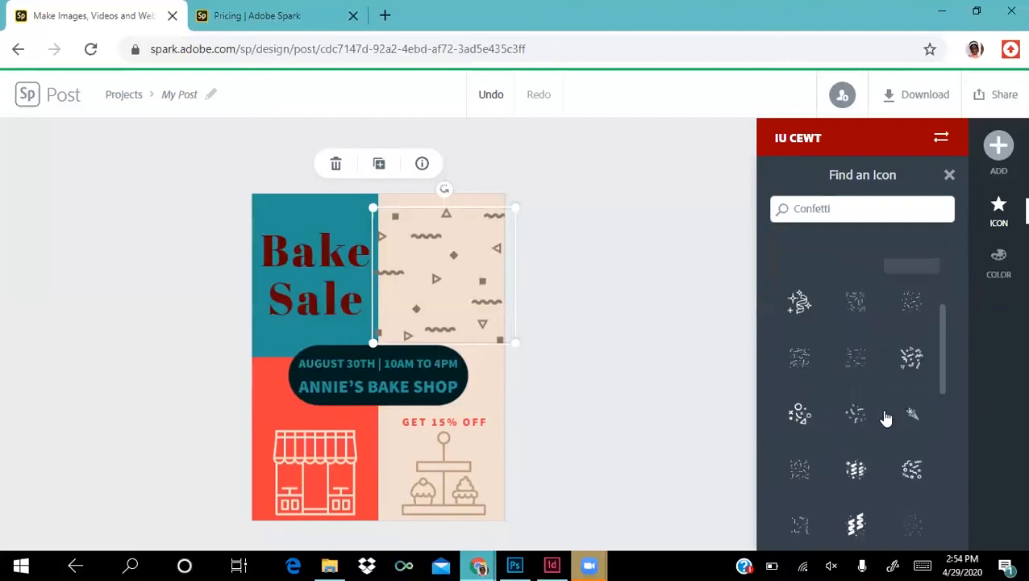
{"action": "left_click", "coordinate": [864, 361]}
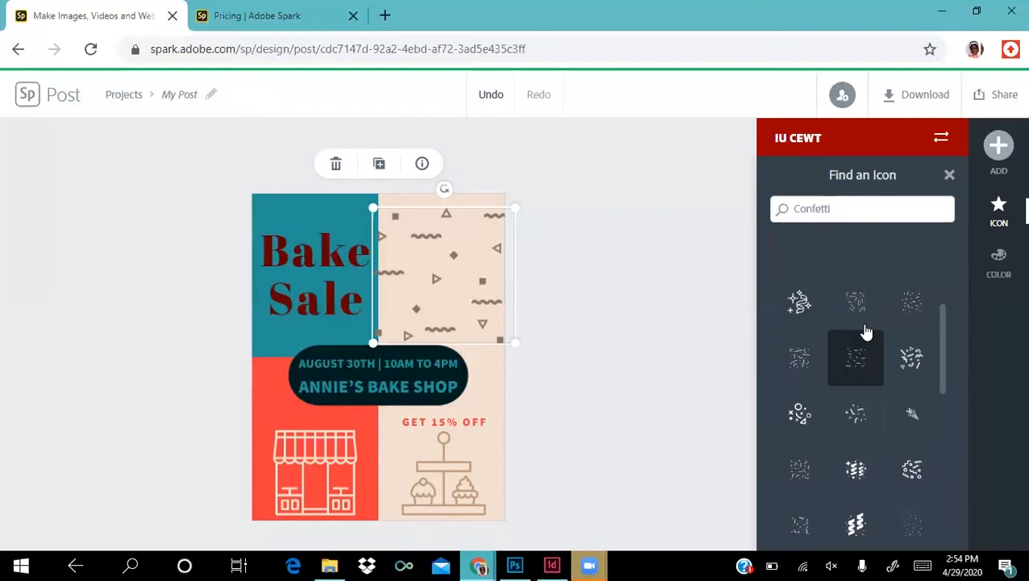
{"action": "left_click", "coordinate": [902, 306]}
Step: Align the new confetti pattern with the beige column's top and inner edges and enlarge it to the column's full width
{"action": "left_click", "coordinate": [439, 237]}
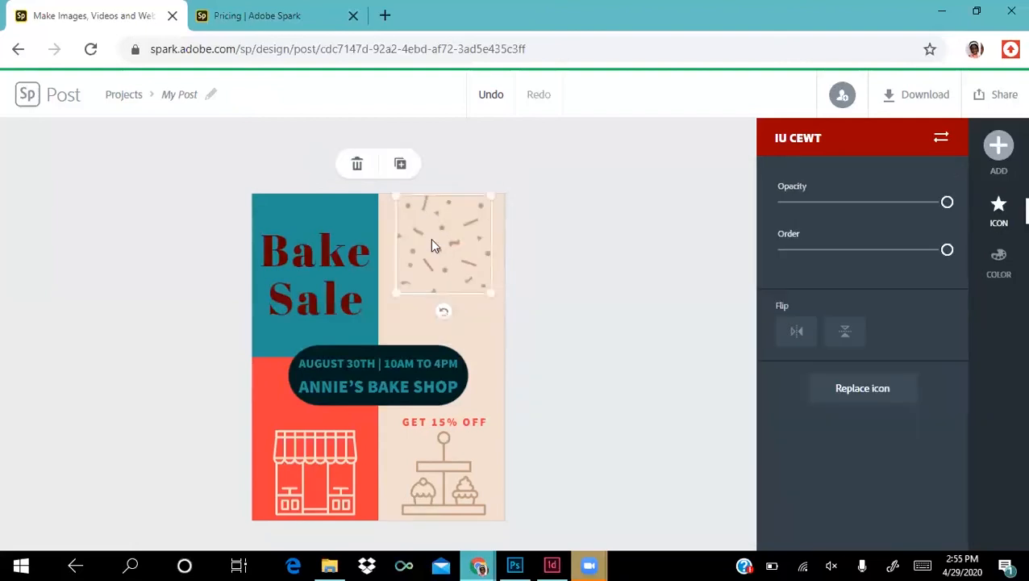
{"action": "left_click_drag", "start_coordinate": [423, 239], "coordinate": [487, 300]}
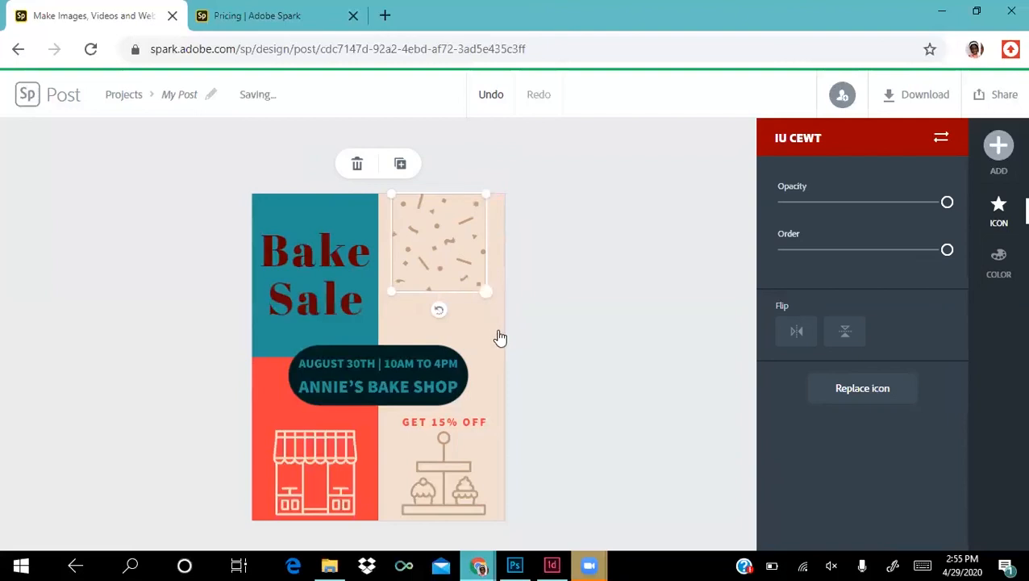
{"action": "left_click_drag", "start_coordinate": [487, 291], "coordinate": [487, 329]}
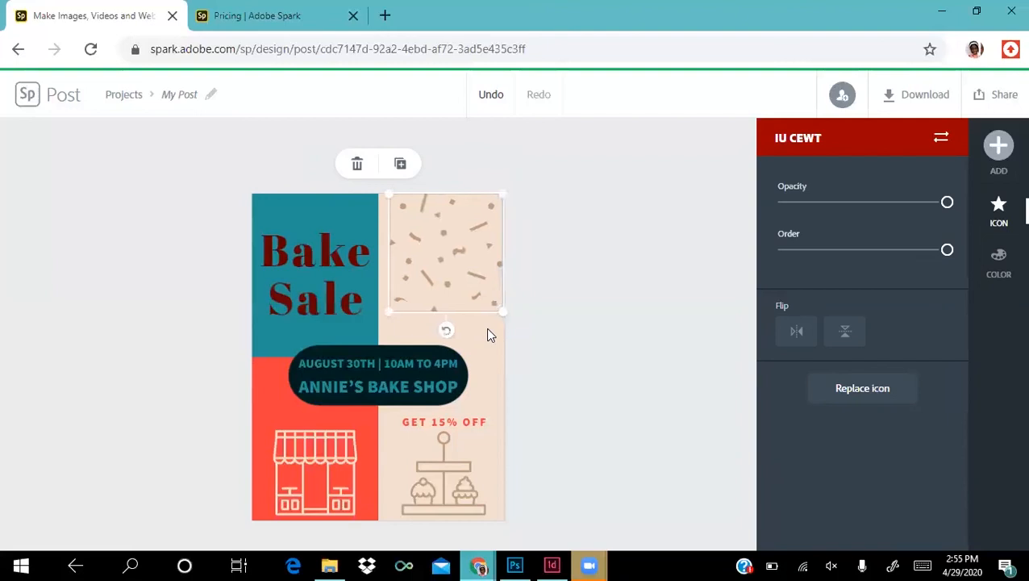
{"action": "key", "text": "Left"}
{"action": "key", "text": "Left"}
{"action": "key", "text": "Left"}
{"action": "key", "text": "Left"}
{"action": "key", "text": "Left"}
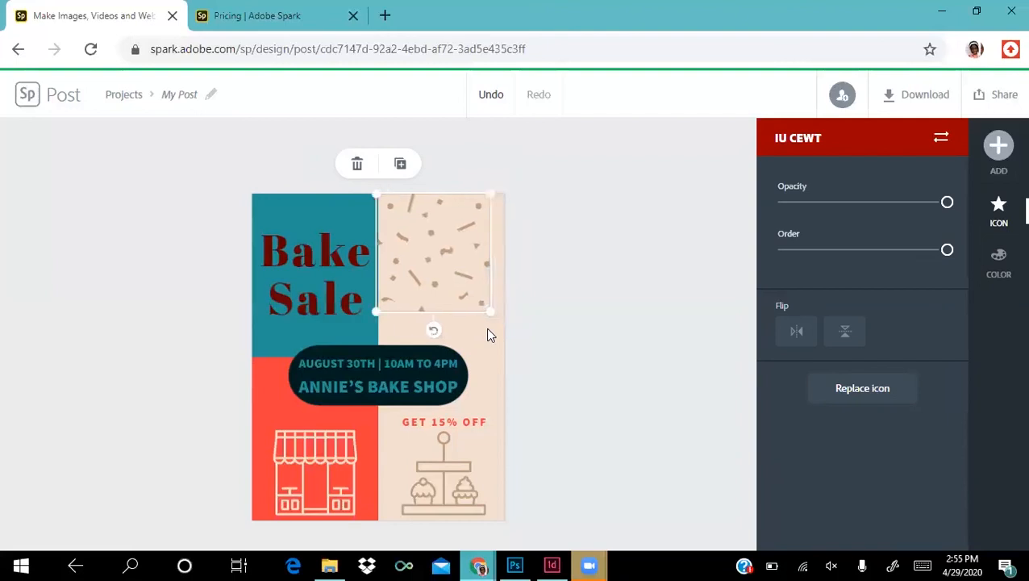
{"action": "key", "text": "Right"}
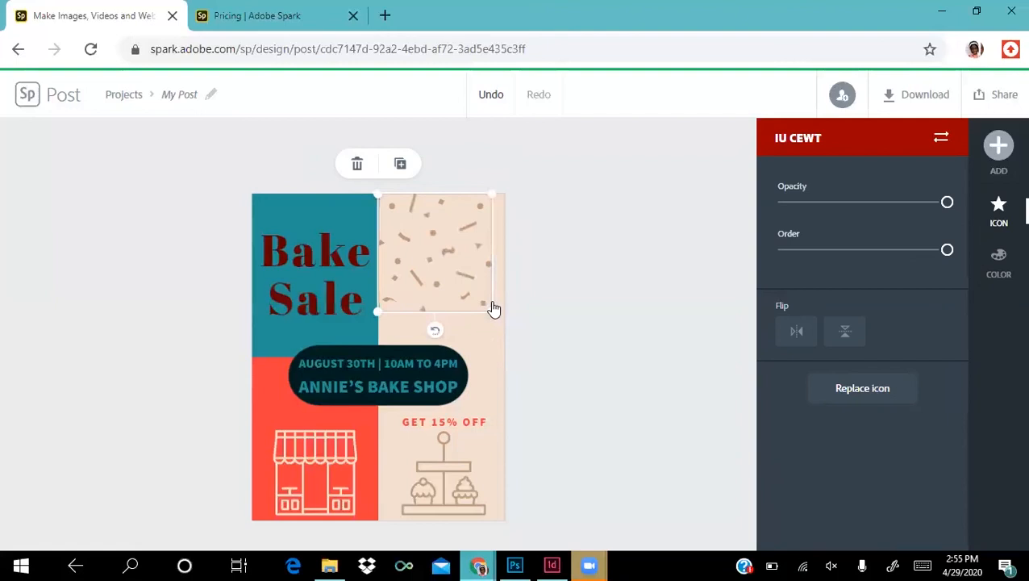
{"action": "left_click_drag", "start_coordinate": [492, 313], "coordinate": [497, 340]}
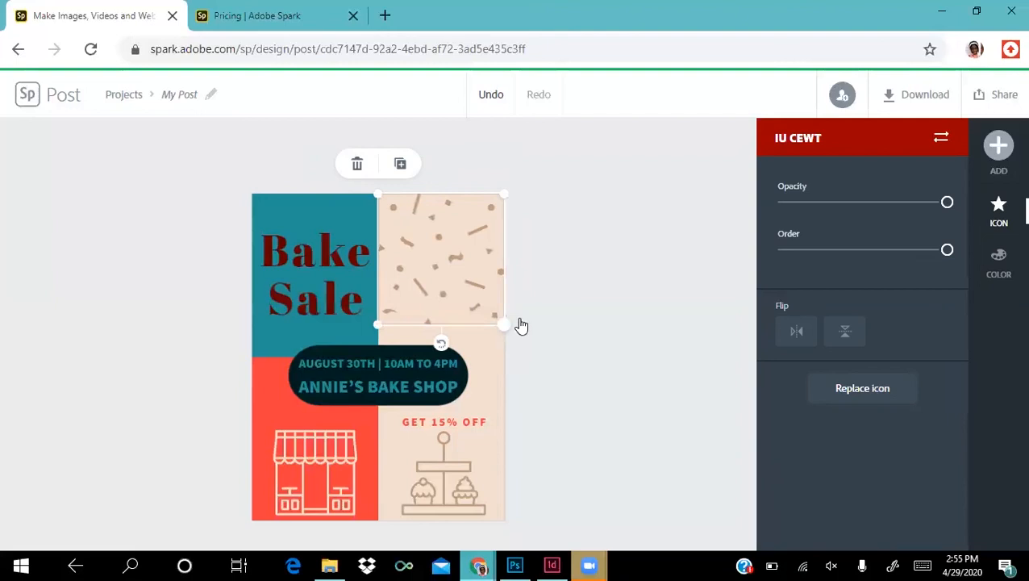
Step: Move the confetti pattern down in the beige column so it ends just above the dark pill, and deselect it
{"action": "left_click", "coordinate": [479, 297]}
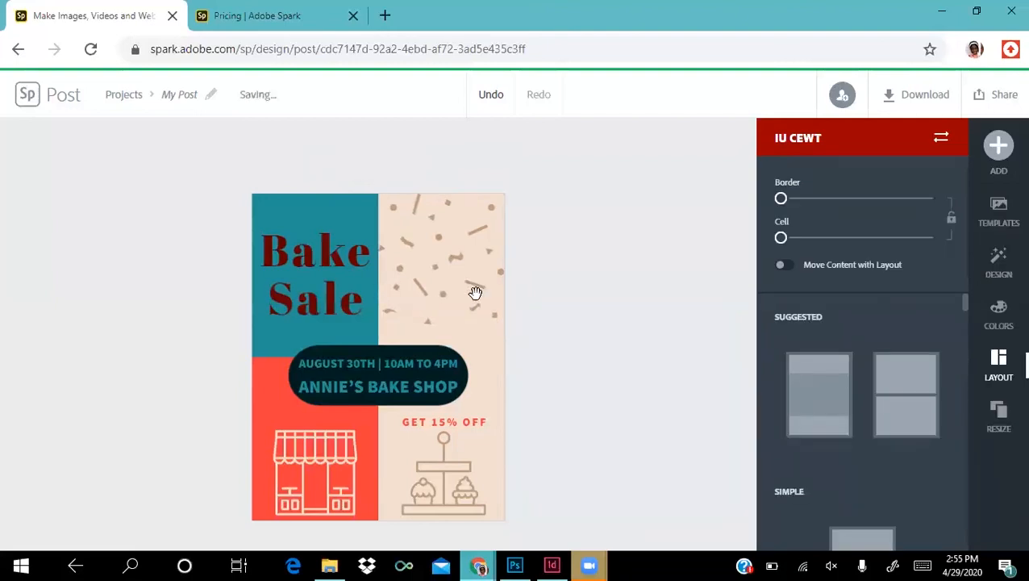
{"action": "left_click", "coordinate": [476, 311]}
{"action": "left_click_drag", "start_coordinate": [474, 305], "coordinate": [474, 304]}
{"action": "left_click", "coordinate": [561, 312]}
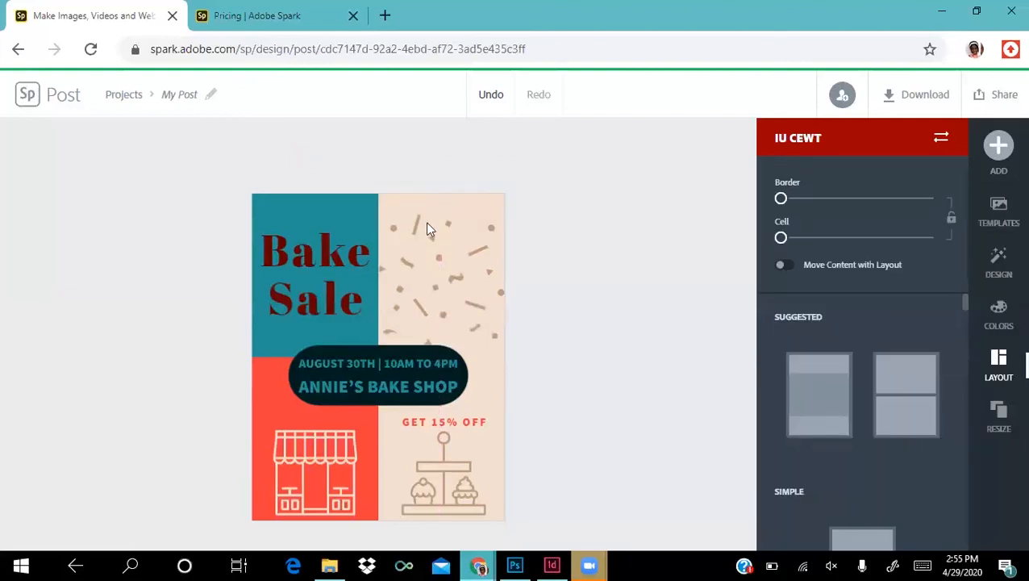
{"action": "left_click", "coordinate": [494, 209]}
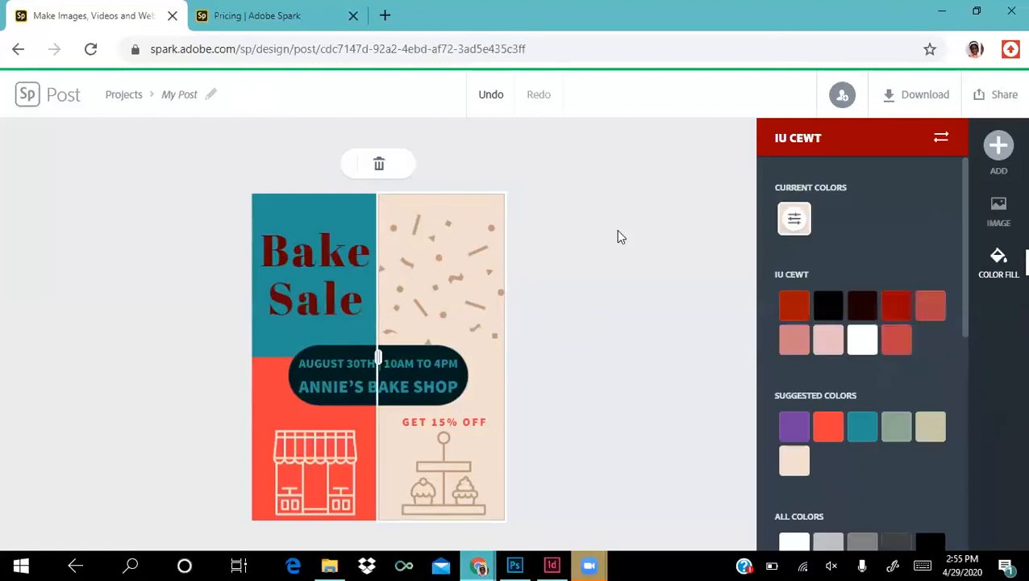
{"action": "left_click", "coordinate": [1003, 202]}
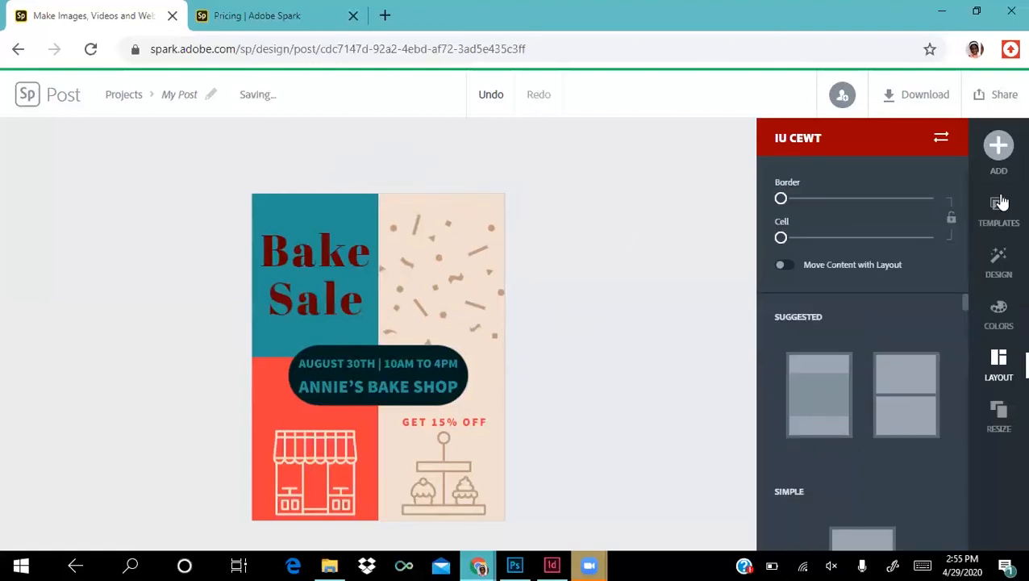
Step: Add a second confetti icon made of thin scattered strips, found by searching for "confetti"
{"action": "left_click", "coordinate": [998, 149]}
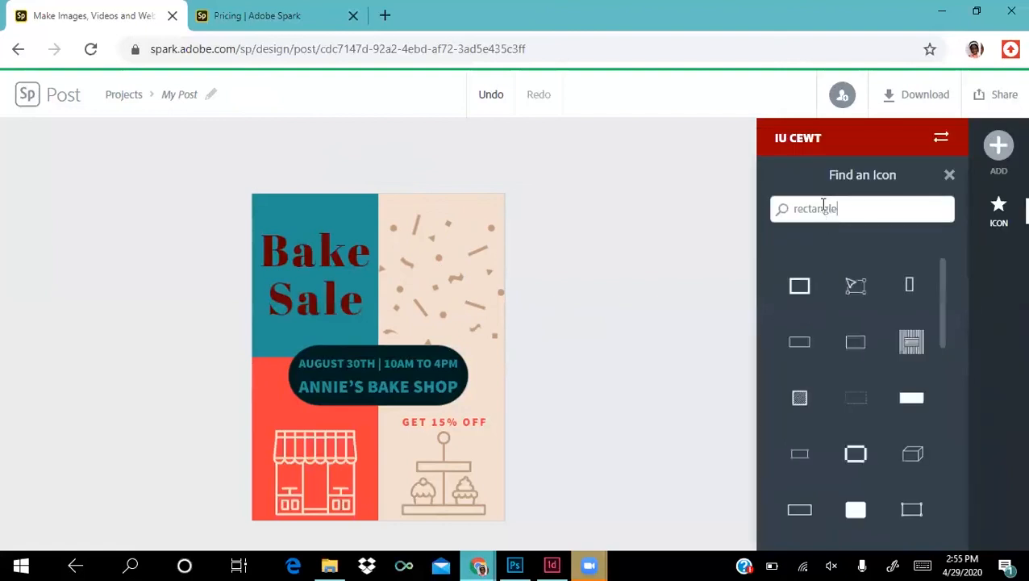
{"action": "double_click", "coordinate": [823, 204]}
{"action": "type", "text": "confetti"}
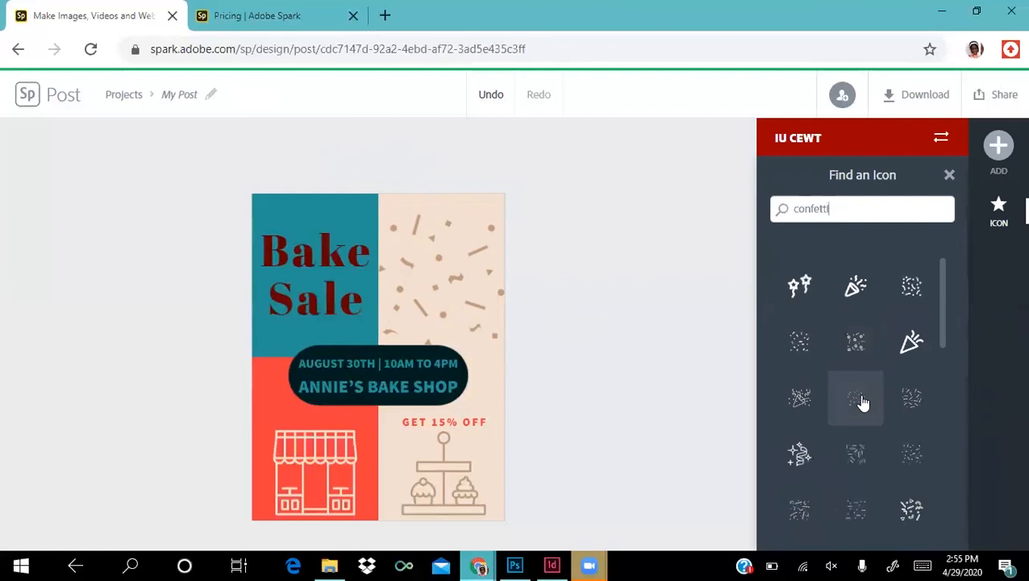
{"action": "left_click", "coordinate": [862, 402]}
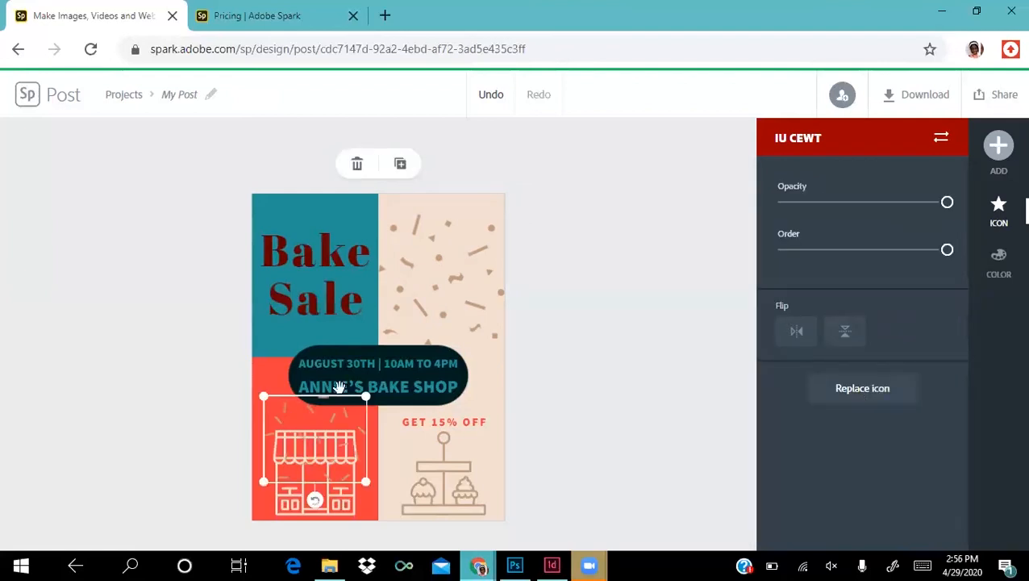
Step: Move the second confetti icon to the top of the beige column and enlarge it to the column's full width
{"action": "left_click_drag", "start_coordinate": [308, 423], "coordinate": [422, 220]}
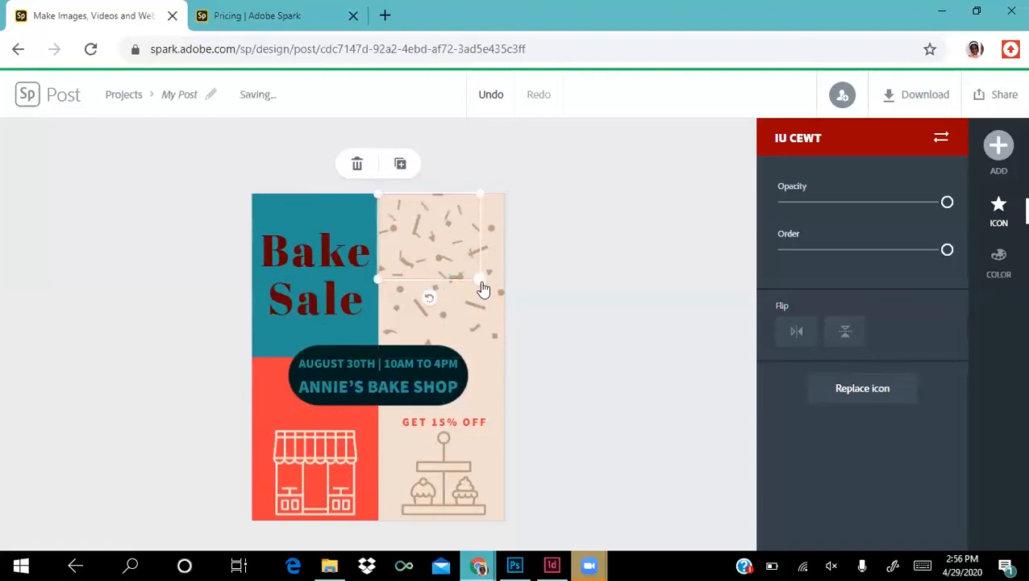
{"action": "left_click_drag", "start_coordinate": [483, 288], "coordinate": [586, 322]}
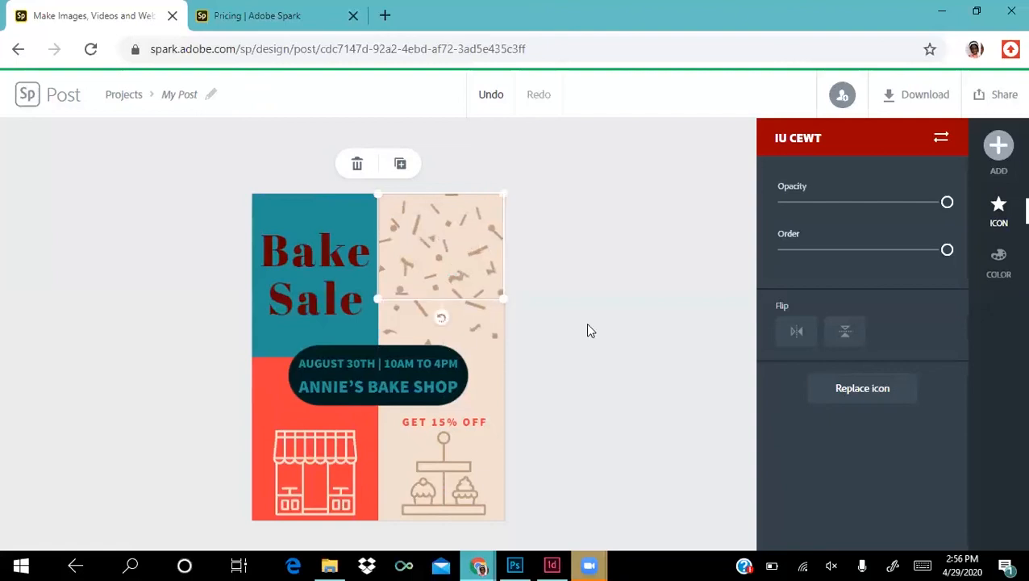
{"action": "left_click", "coordinate": [619, 403]}
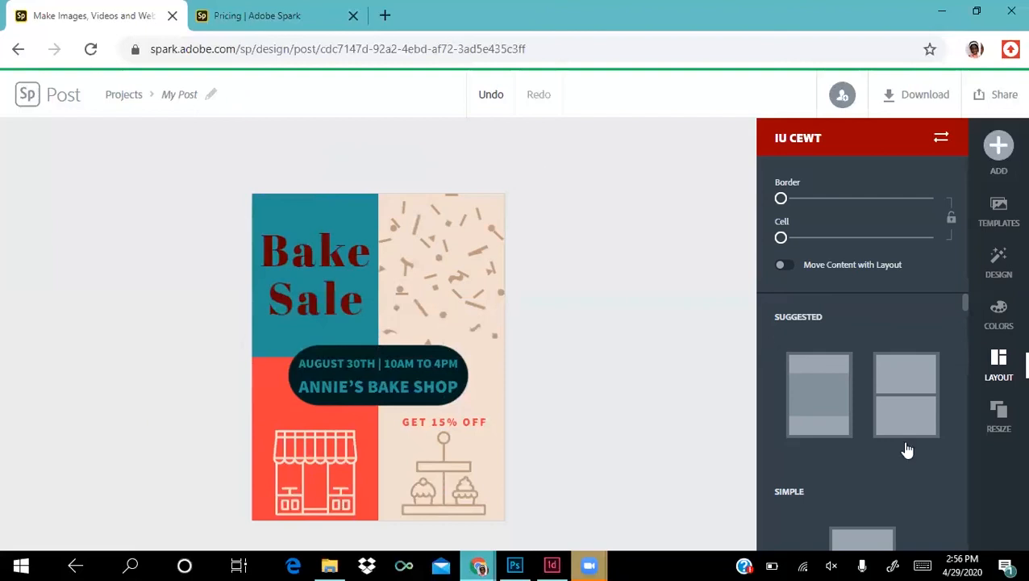
{"action": "scroll", "coordinate": [906, 448], "scroll_direction": "down", "scroll_amount": 1}
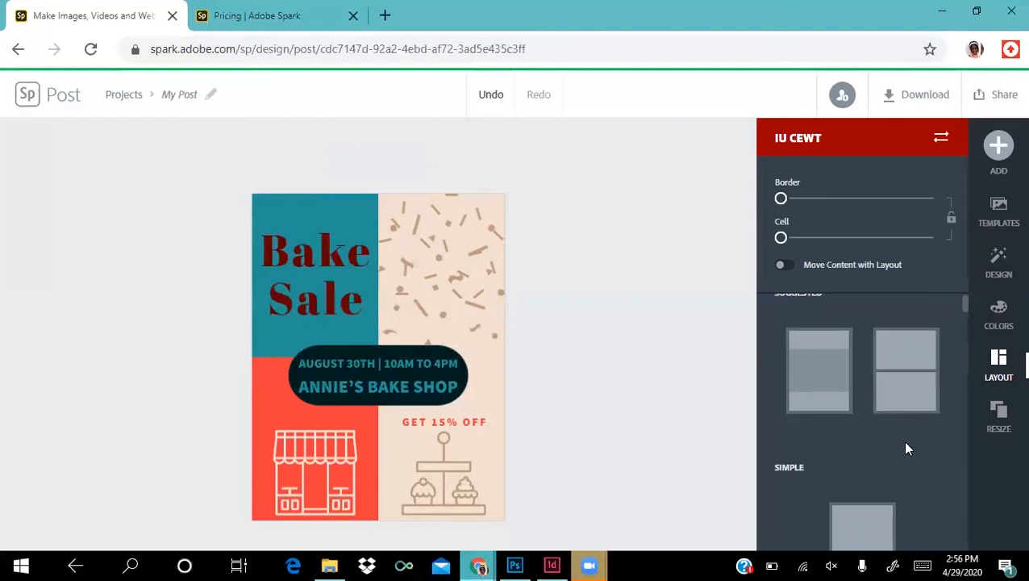
{"action": "scroll", "coordinate": [906, 448], "scroll_direction": "down", "scroll_amount": 3}
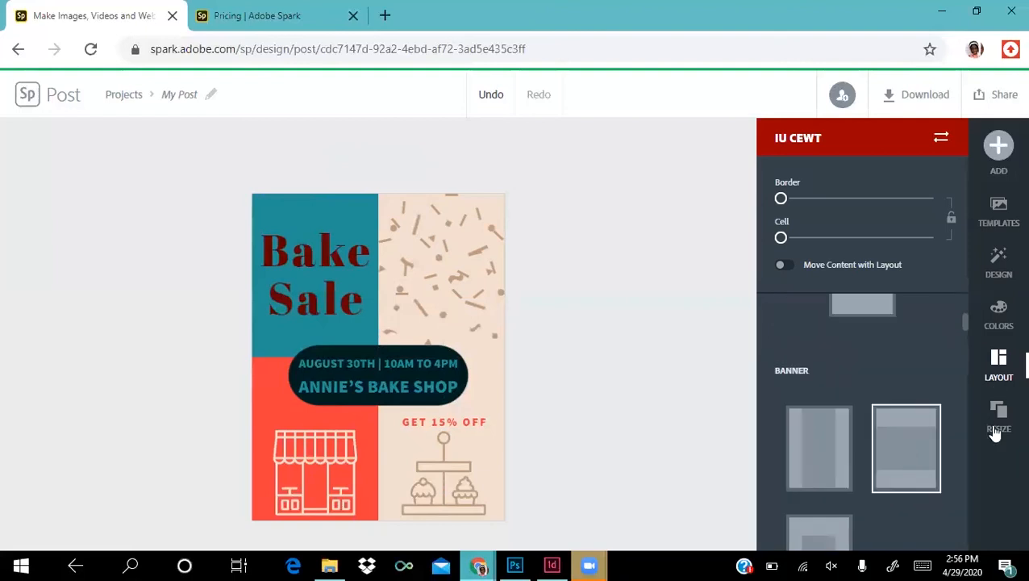